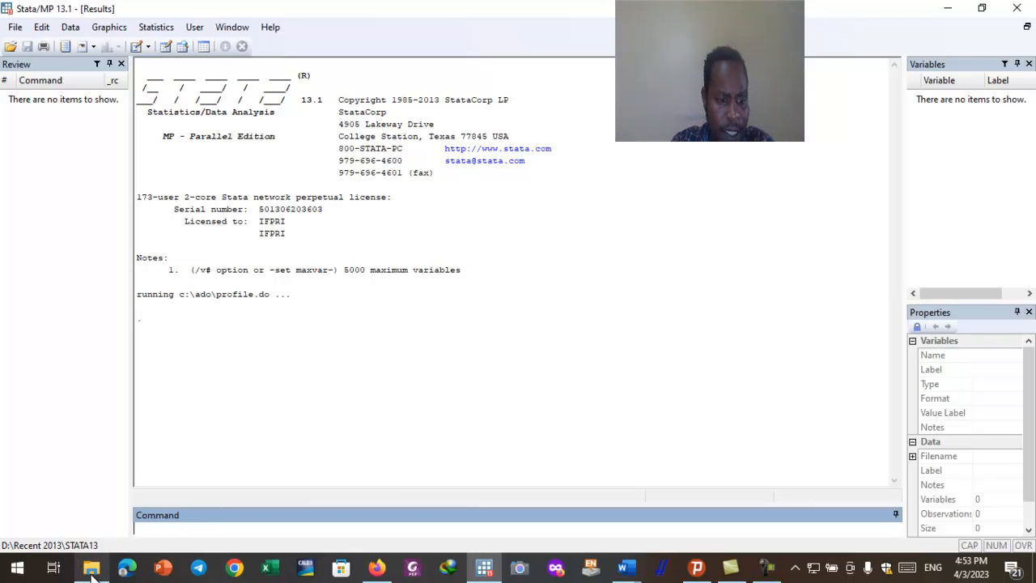
Bring File Explorer forward and go to the Final researches folder on drive D.
{"action": "mouse_move", "coordinate": [91, 571]}
{"action": "left_click", "coordinate": [107, 510]}
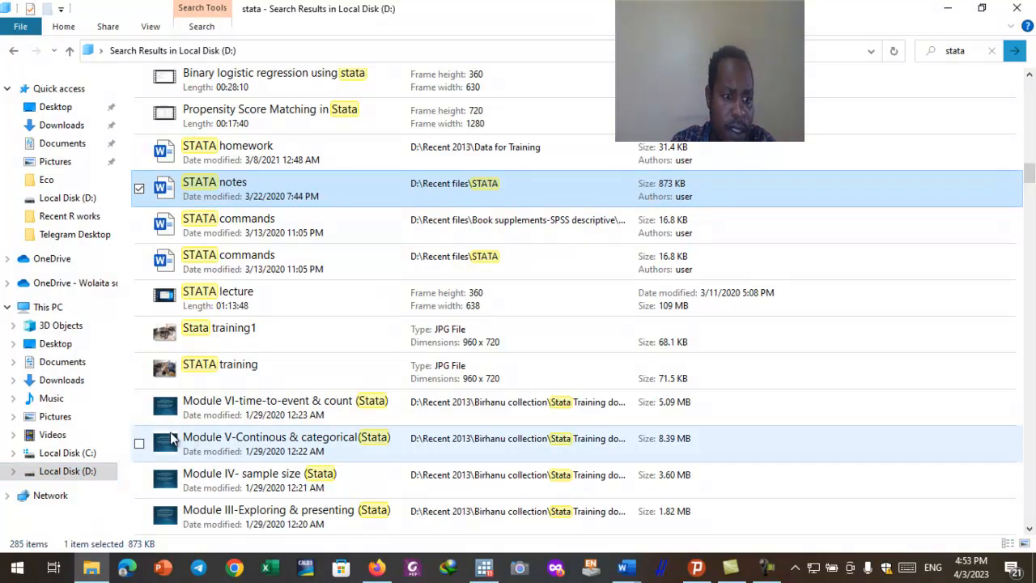
{"action": "left_click", "coordinate": [64, 476]}
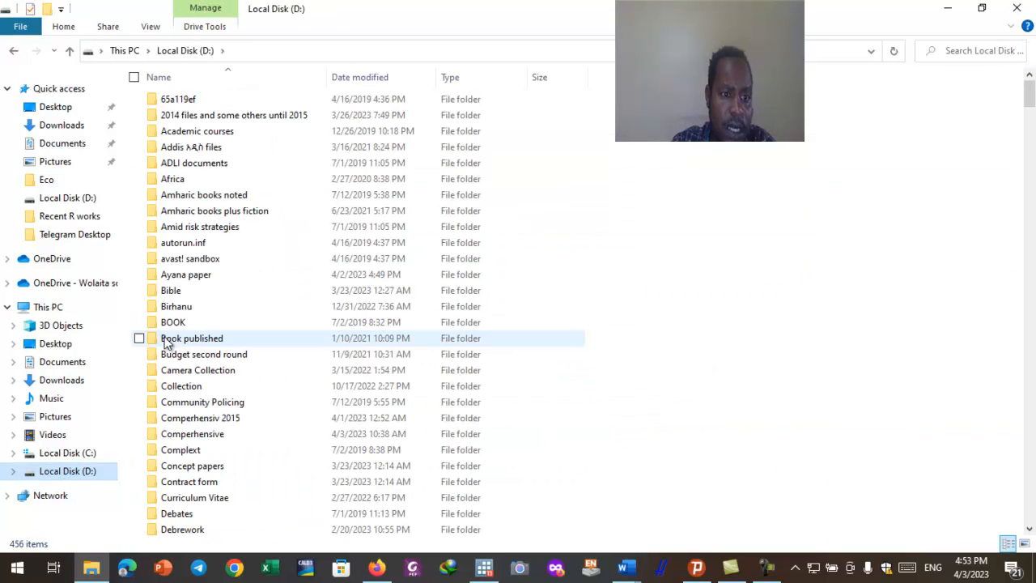
{"action": "left_click", "coordinate": [253, 311]}
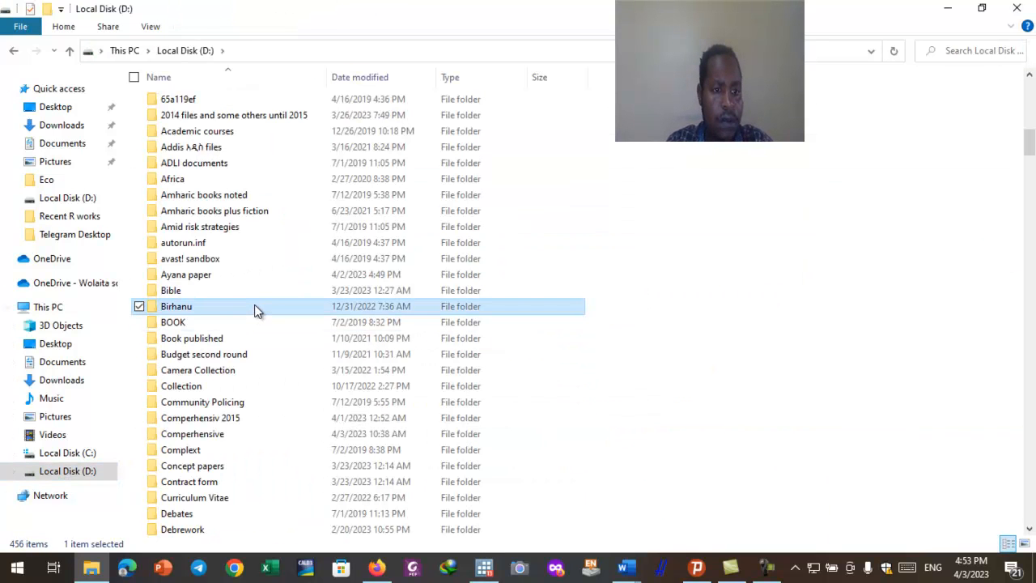
{"action": "key", "text": "f"}
{"action": "double_click", "coordinate": [209, 163]}
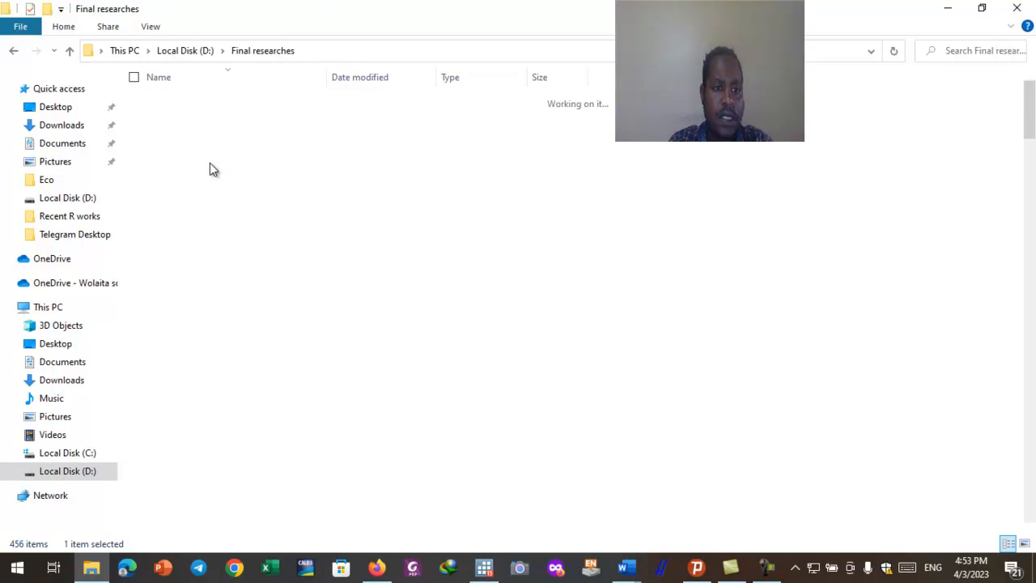
Open the Final research Demisie document in Word.
{"action": "scroll", "coordinate": [282, 422], "scroll_direction": "down", "scroll_amount": 9}
{"action": "scroll", "coordinate": [304, 421], "scroll_direction": "down", "scroll_amount": 20}
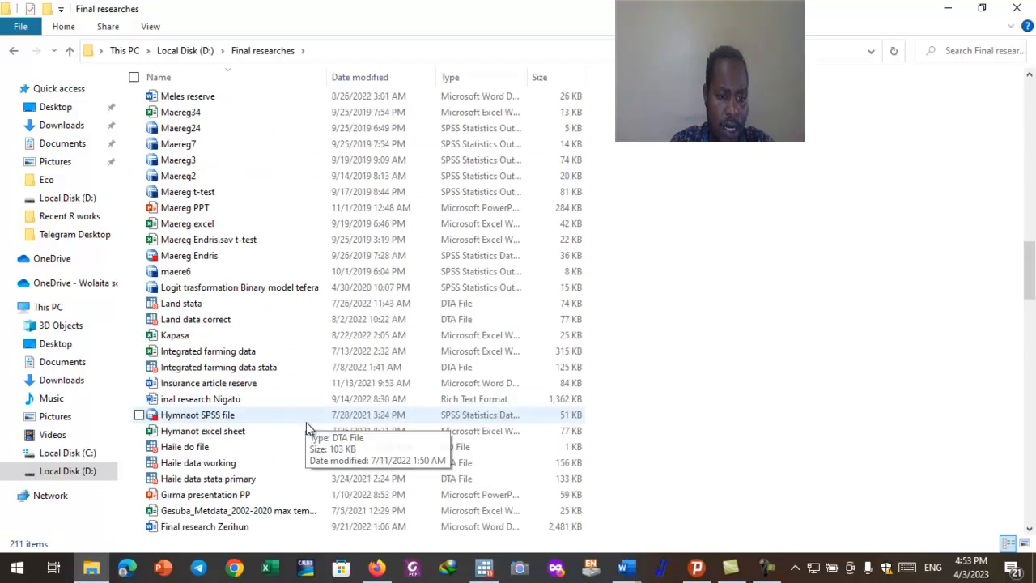
{"action": "scroll", "coordinate": [299, 447], "scroll_direction": "up", "scroll_amount": 12}
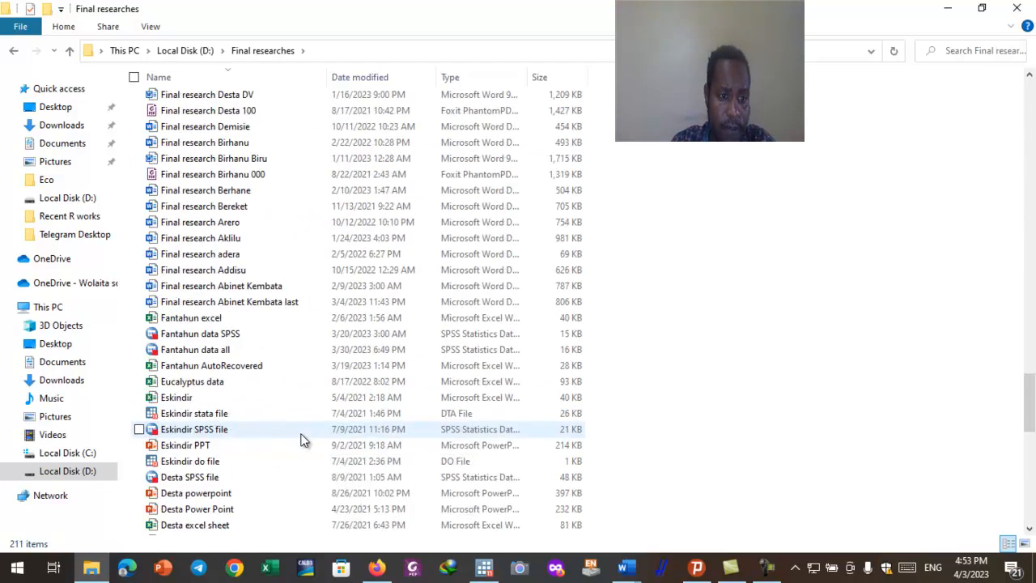
{"action": "left_click", "coordinate": [234, 413]}
{"action": "left_click", "coordinate": [234, 414]}
{"action": "double_click", "coordinate": [284, 410]}
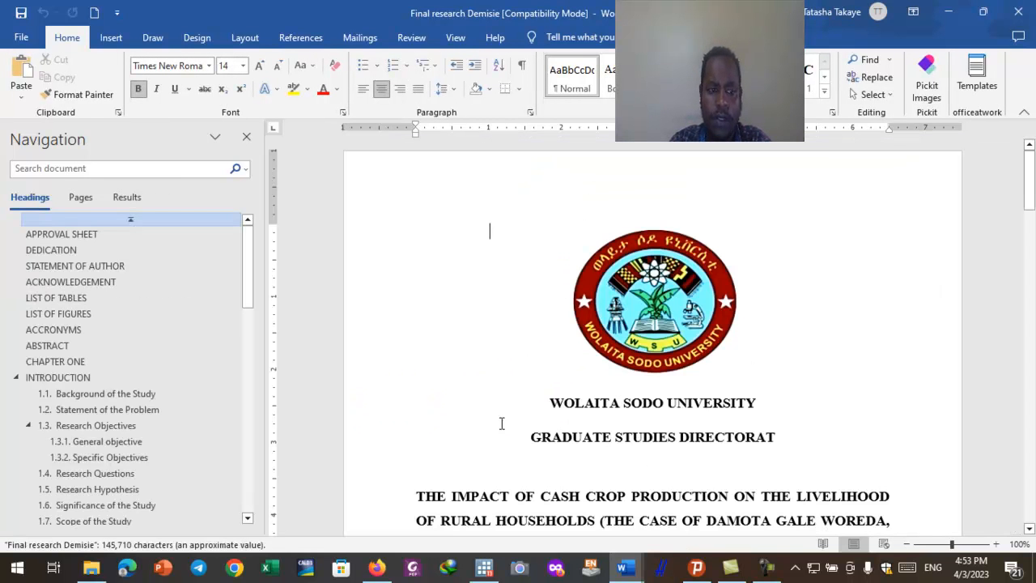
Jump to the Appendices and scroll to Part-I: Demographic information of the questionnaire.
{"action": "left_click_drag", "start_coordinate": [247, 303], "coordinate": [247, 489]}
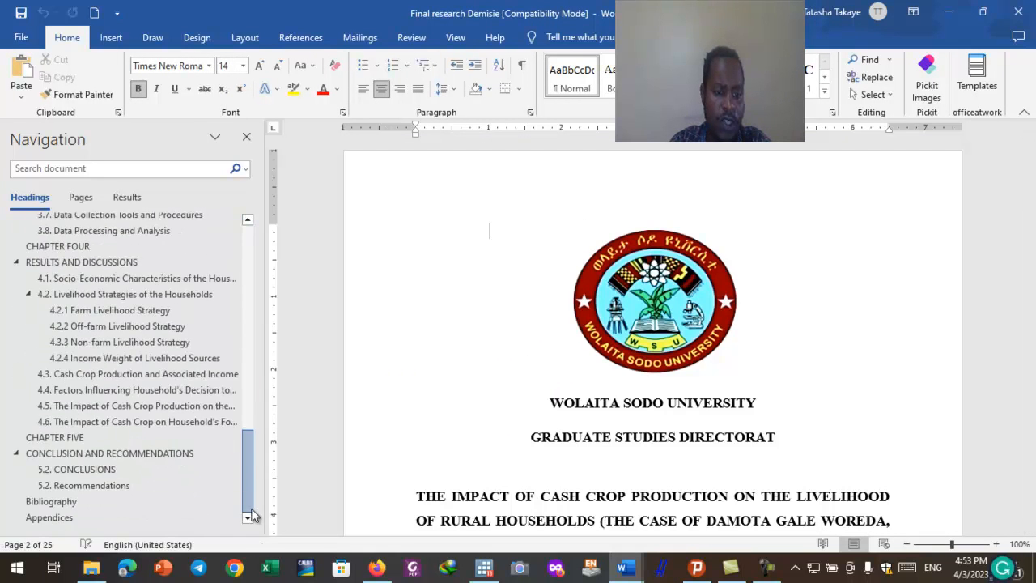
{"action": "left_click", "coordinate": [57, 523]}
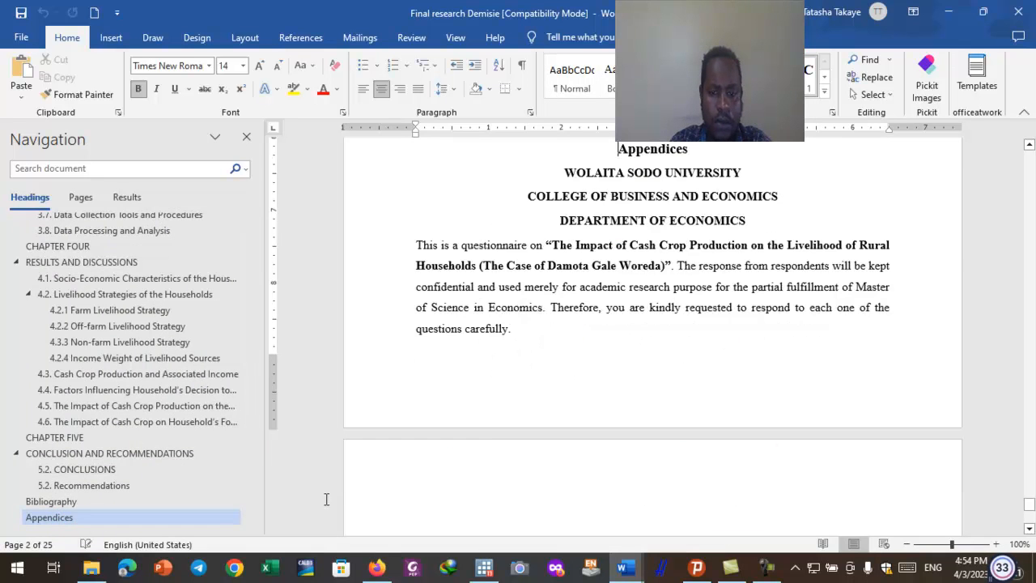
{"action": "scroll", "coordinate": [647, 356], "scroll_direction": "down", "scroll_amount": 5}
{"action": "scroll", "coordinate": [623, 373], "scroll_direction": "down", "scroll_amount": 1}
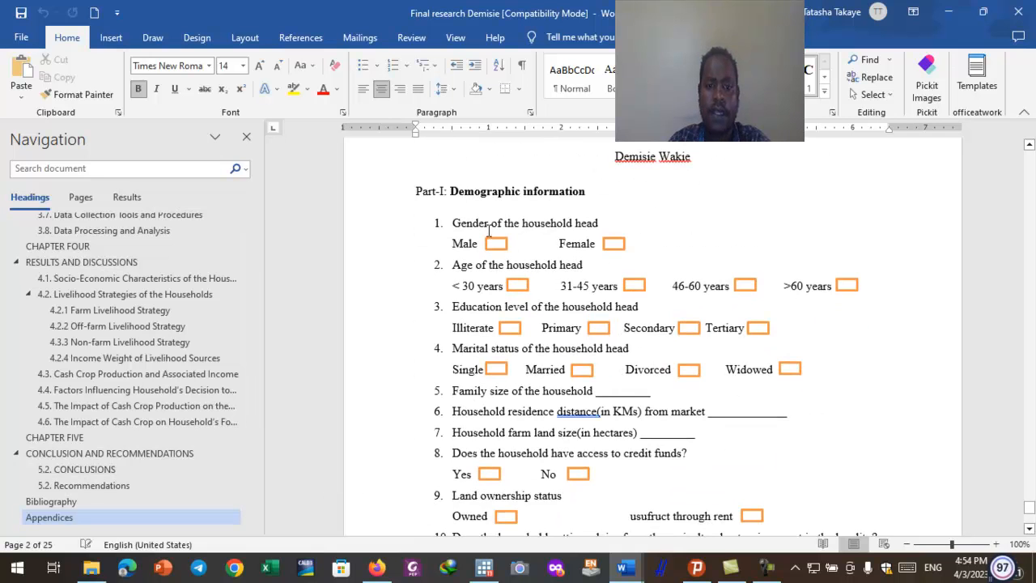
{"action": "scroll", "coordinate": [628, 224], "scroll_direction": "down", "scroll_amount": 1}
{"action": "scroll", "coordinate": [624, 230], "scroll_direction": "down", "scroll_amount": 1}
{"action": "scroll", "coordinate": [624, 230], "scroll_direction": "up", "scroll_amount": 1}
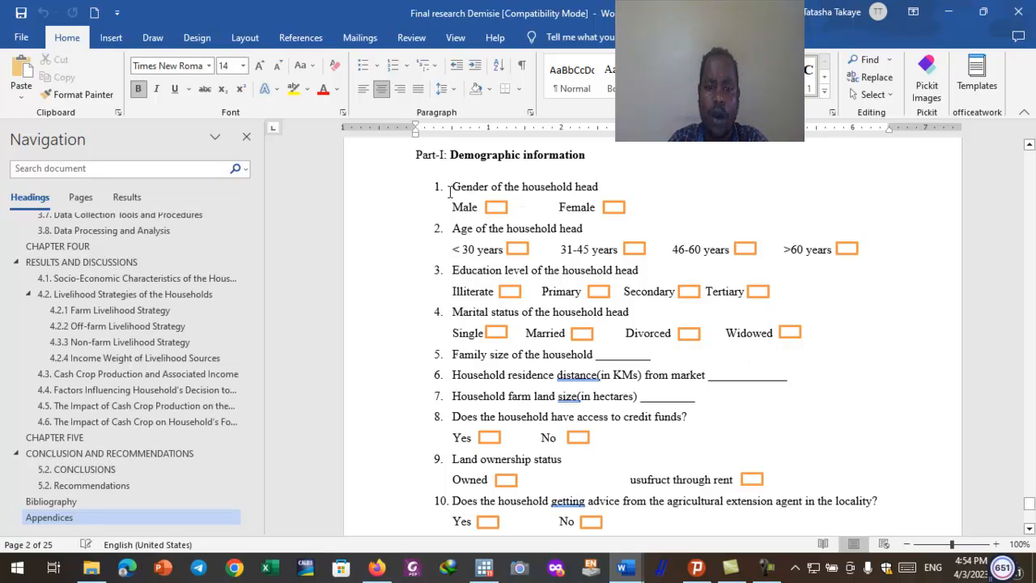
Highlight the Gender and Age of the household head questions in turn.
{"action": "left_click_drag", "start_coordinate": [454, 189], "coordinate": [610, 186]}
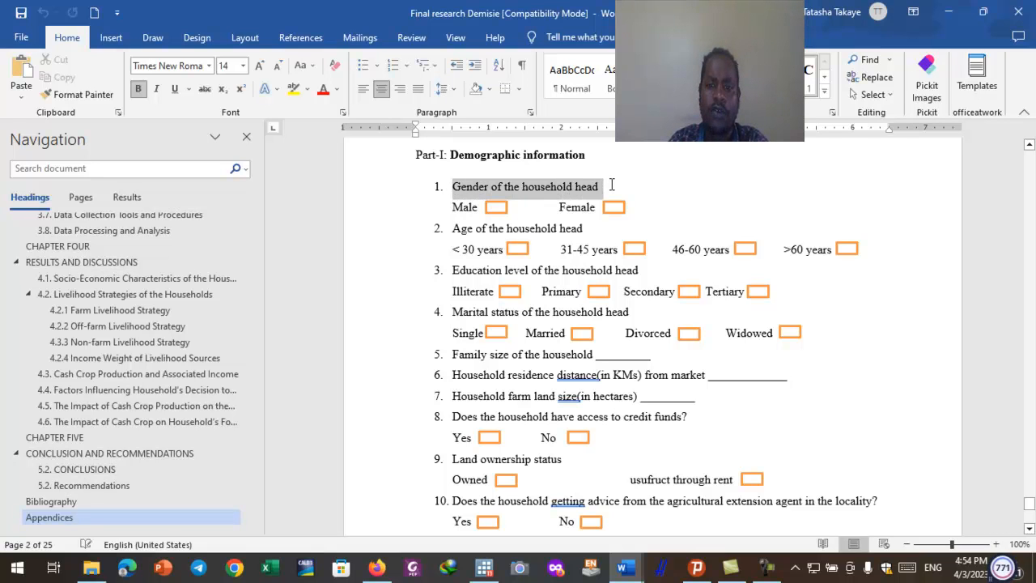
{"action": "left_click", "coordinate": [551, 187]}
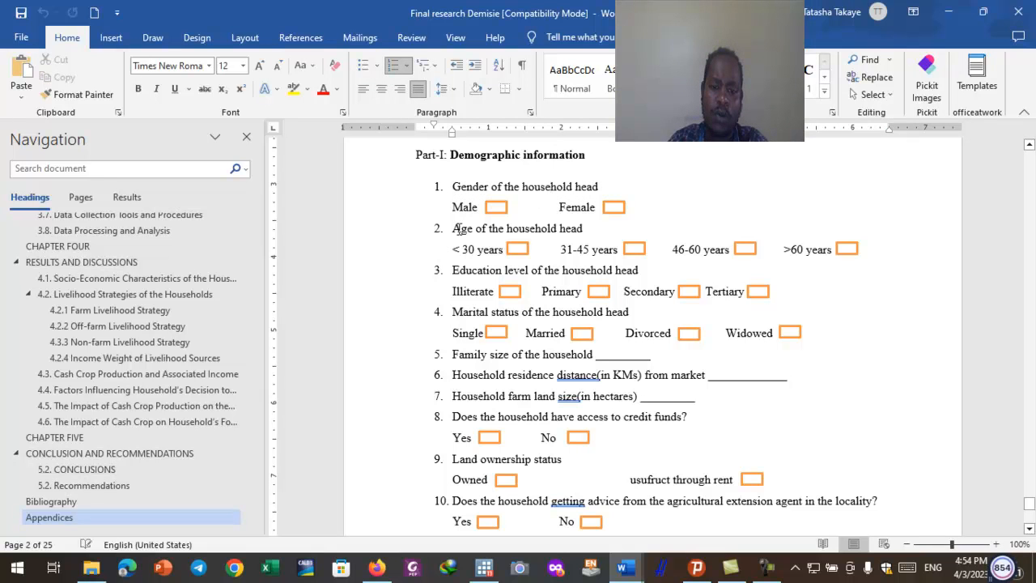
{"action": "left_click_drag", "start_coordinate": [453, 229], "coordinate": [597, 230]}
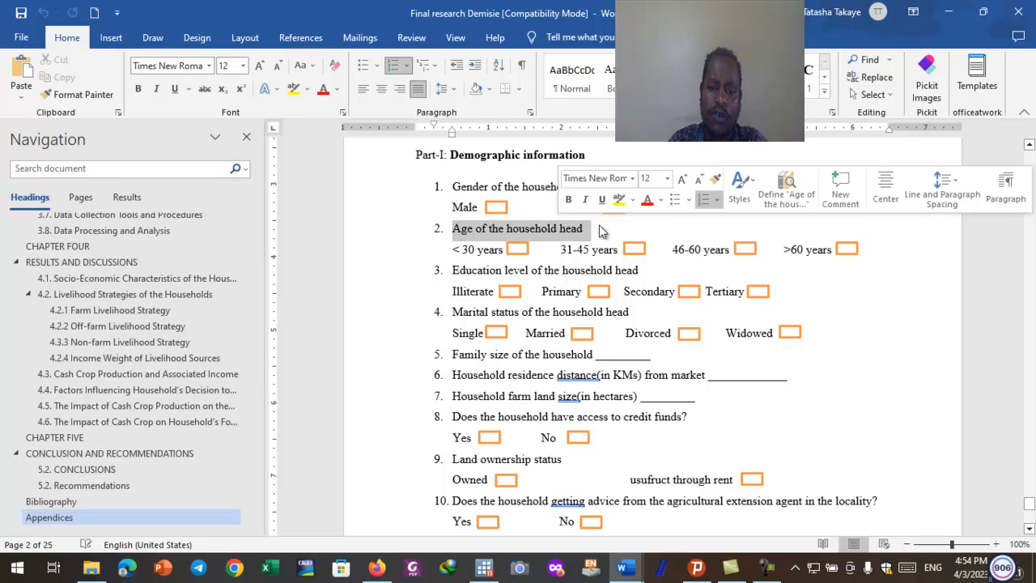
{"action": "left_click", "coordinate": [459, 273]}
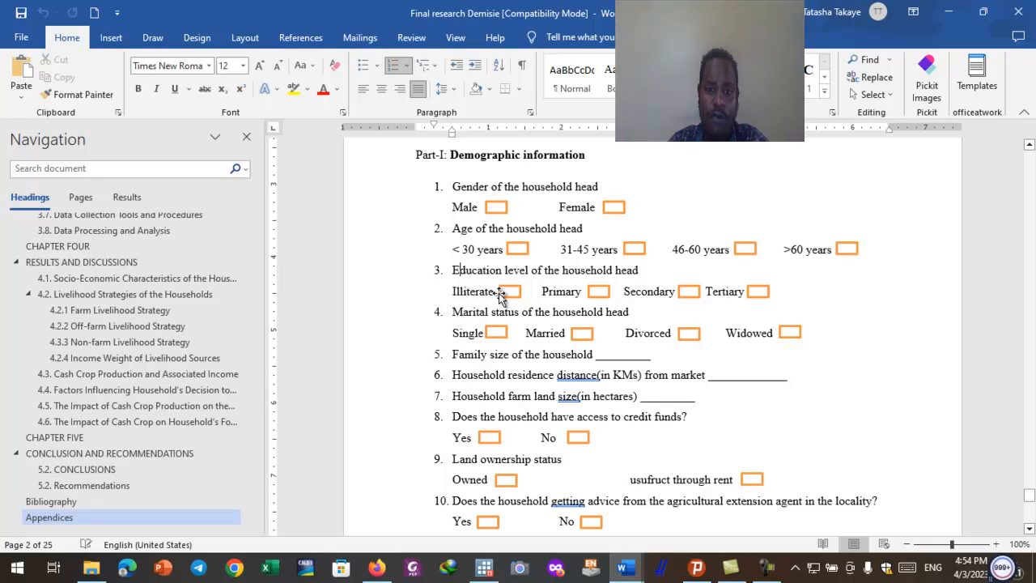
{"action": "scroll", "coordinate": [537, 485], "scroll_direction": "down", "scroll_amount": 18}
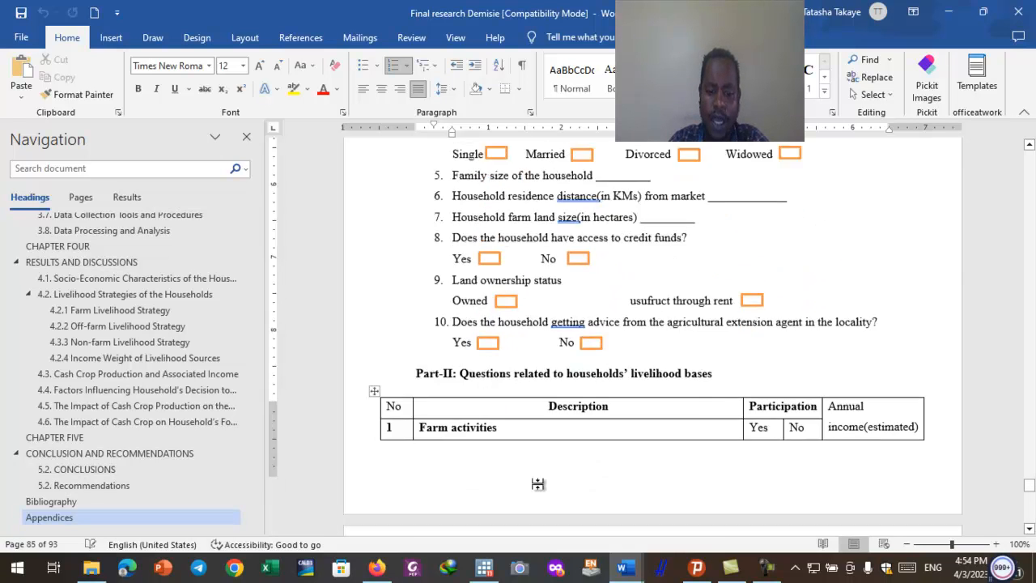
{"action": "scroll", "coordinate": [544, 474], "scroll_direction": "down", "scroll_amount": 15}
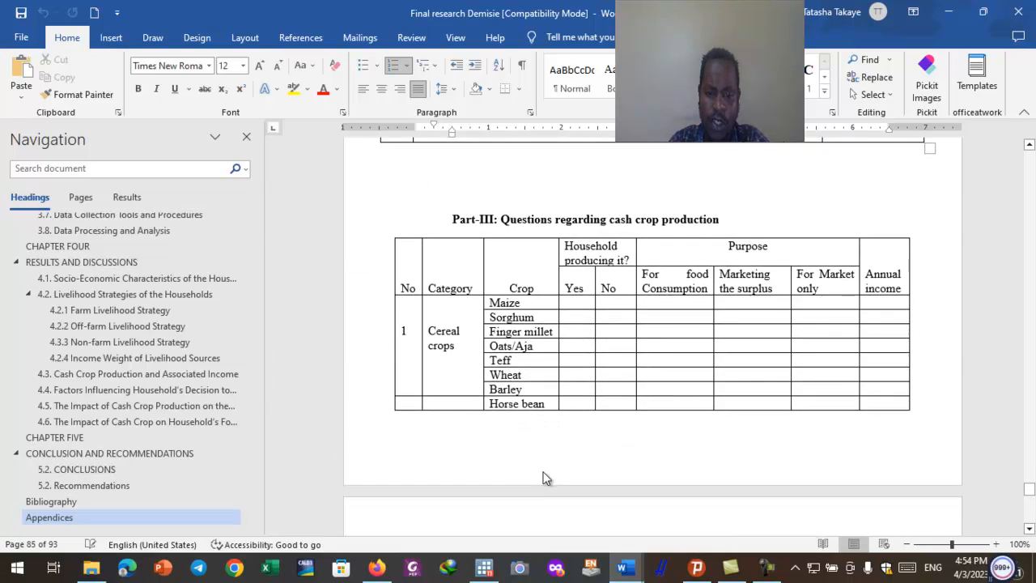
{"action": "scroll", "coordinate": [544, 476], "scroll_direction": "down", "scroll_amount": 10}
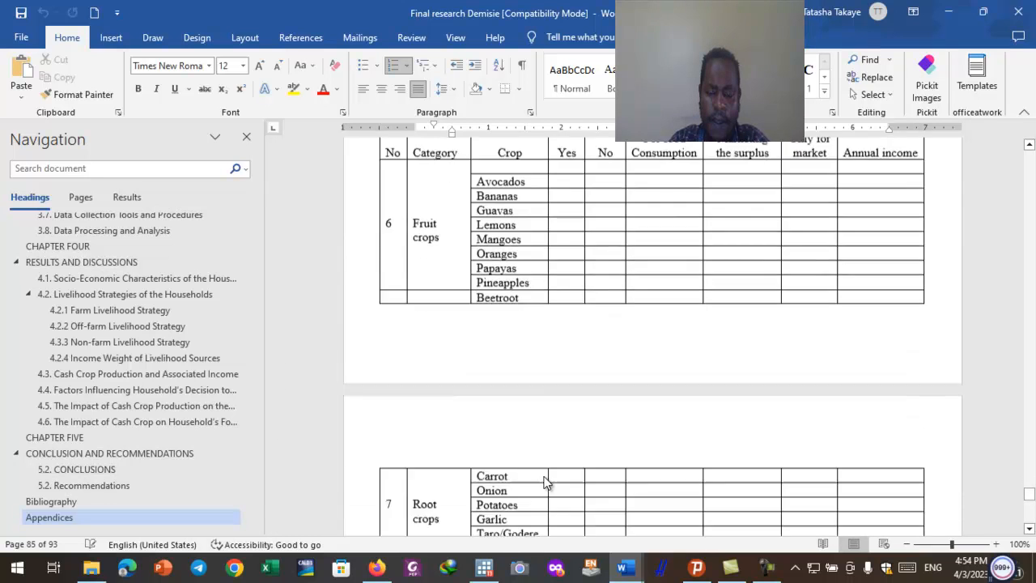
{"action": "scroll", "coordinate": [545, 473], "scroll_direction": "up", "scroll_amount": 3}
{"action": "scroll", "coordinate": [545, 473], "scroll_direction": "down", "scroll_amount": 10}
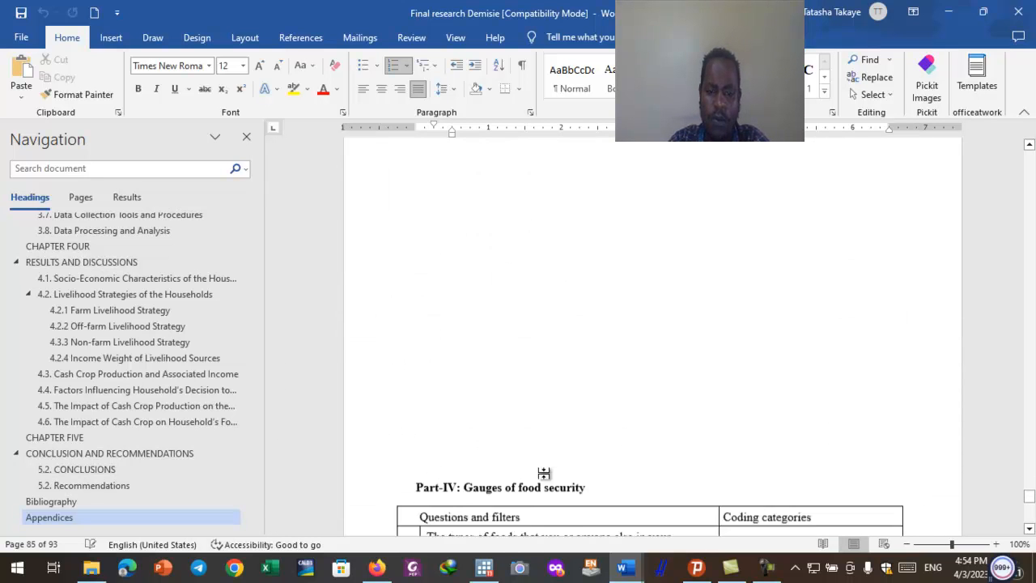
{"action": "scroll", "coordinate": [544, 473], "scroll_direction": "down", "scroll_amount": 15}
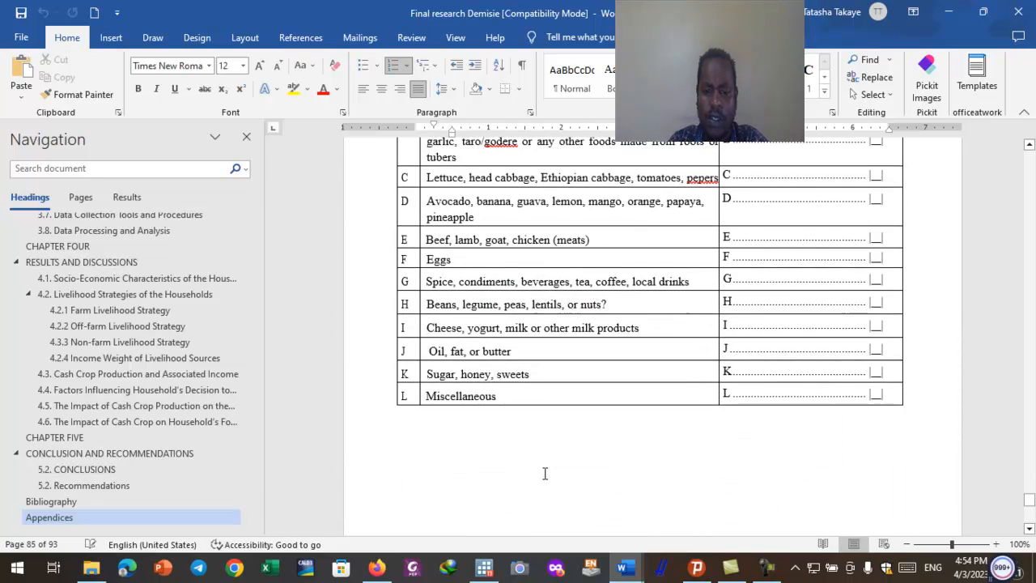
{"action": "scroll", "coordinate": [545, 473], "scroll_direction": "down", "scroll_amount": 3}
{"action": "scroll", "coordinate": [547, 471], "scroll_direction": "up", "scroll_amount": 15}
{"action": "scroll", "coordinate": [548, 469], "scroll_direction": "up", "scroll_amount": 20}
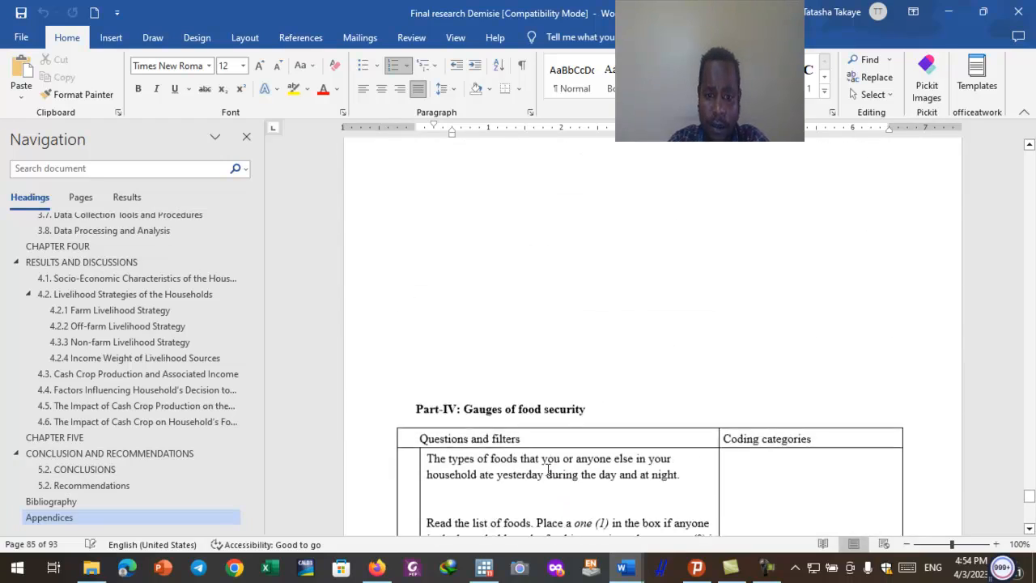
{"action": "scroll", "coordinate": [547, 467], "scroll_direction": "up", "scroll_amount": 20}
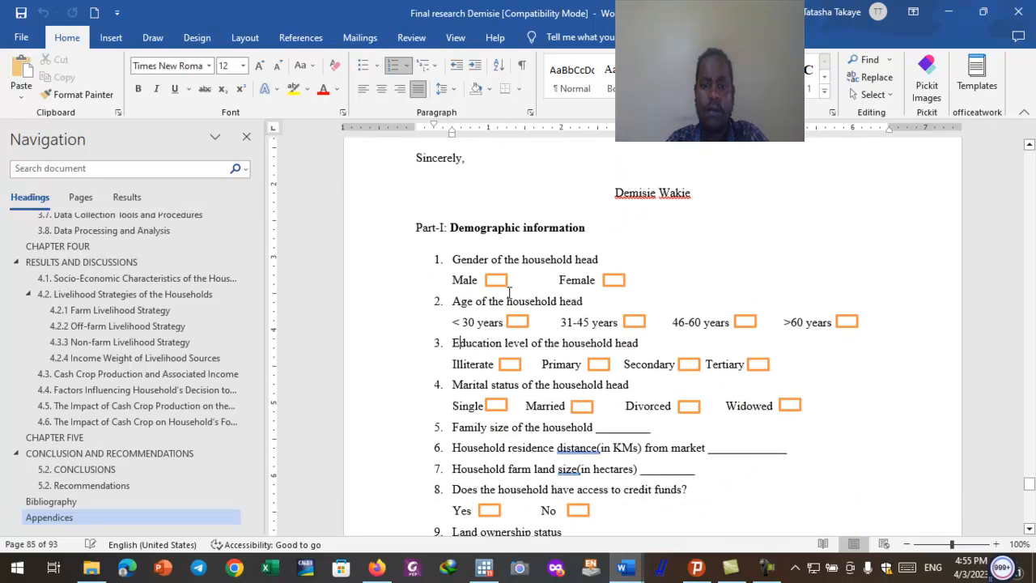
{"action": "scroll", "coordinate": [556, 279], "scroll_direction": "down", "scroll_amount": 2}
{"action": "scroll", "coordinate": [556, 279], "scroll_direction": "up", "scroll_amount": 1}
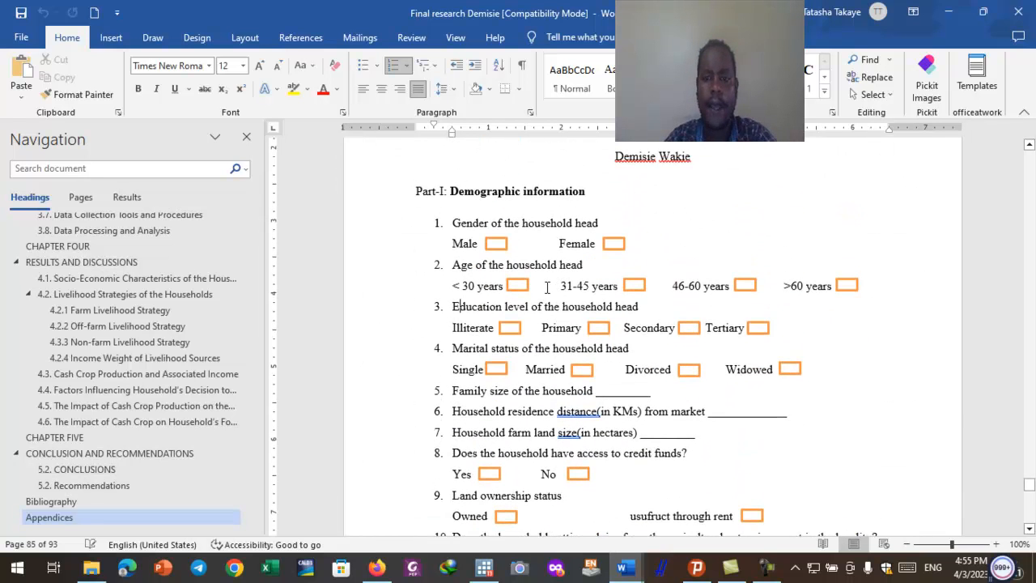
{"action": "scroll", "coordinate": [544, 284], "scroll_direction": "down", "scroll_amount": 1}
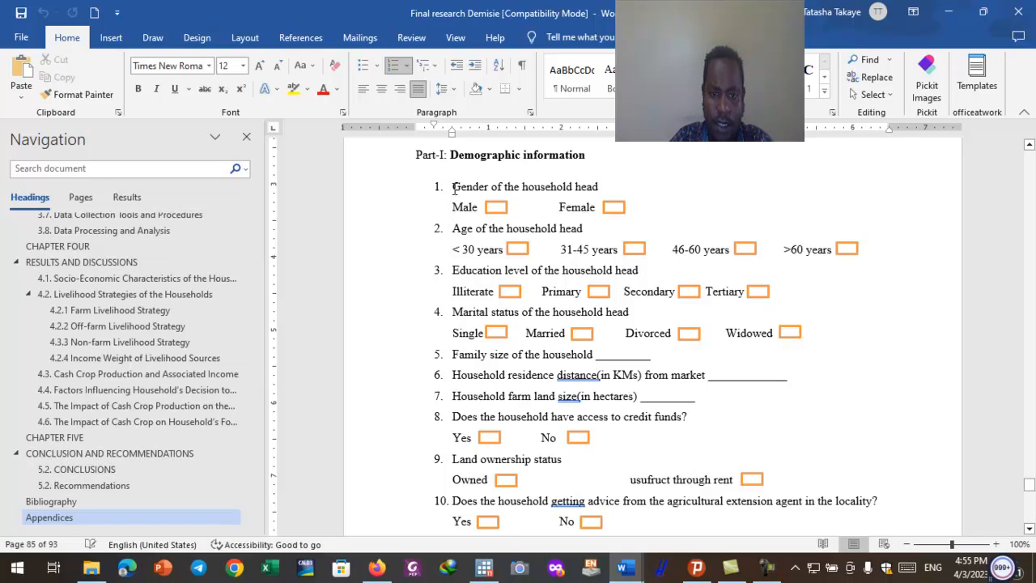
Highlight the Gender question, begin a generate command in Stata, then return to the Word document.
{"action": "triple_click", "coordinate": [515, 187]}
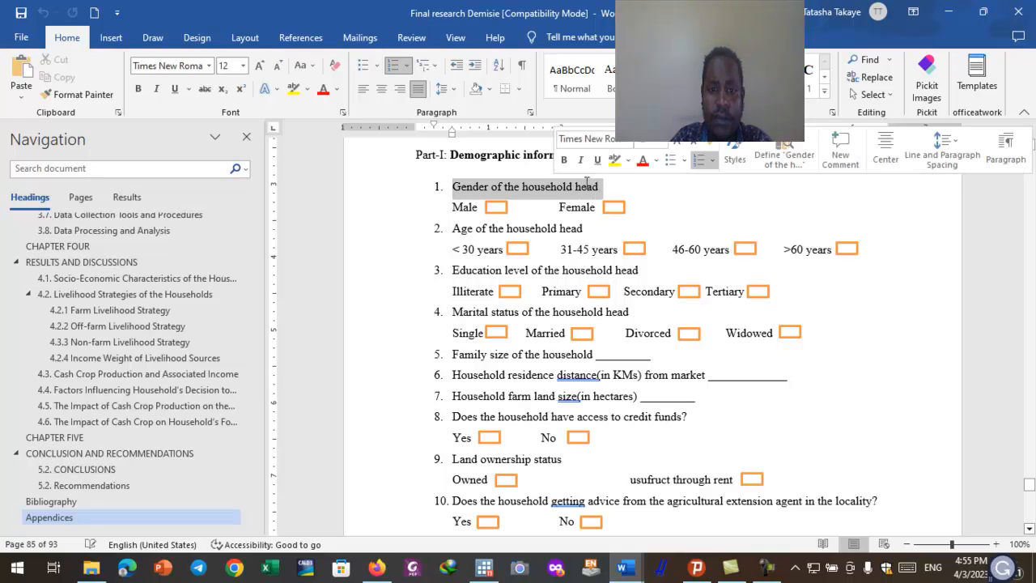
{"action": "left_click", "coordinate": [558, 195]}
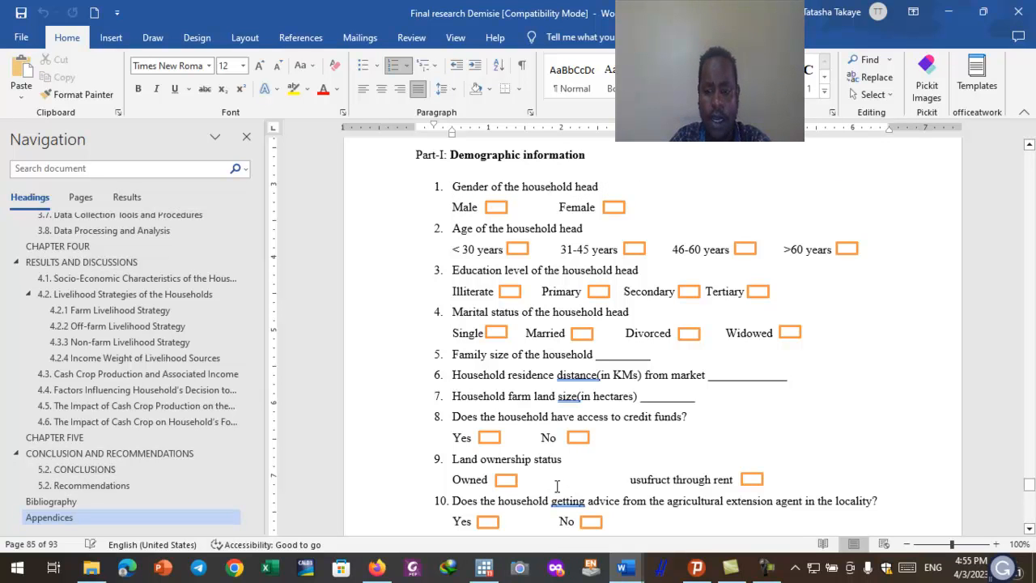
{"action": "left_click", "coordinate": [483, 567]}
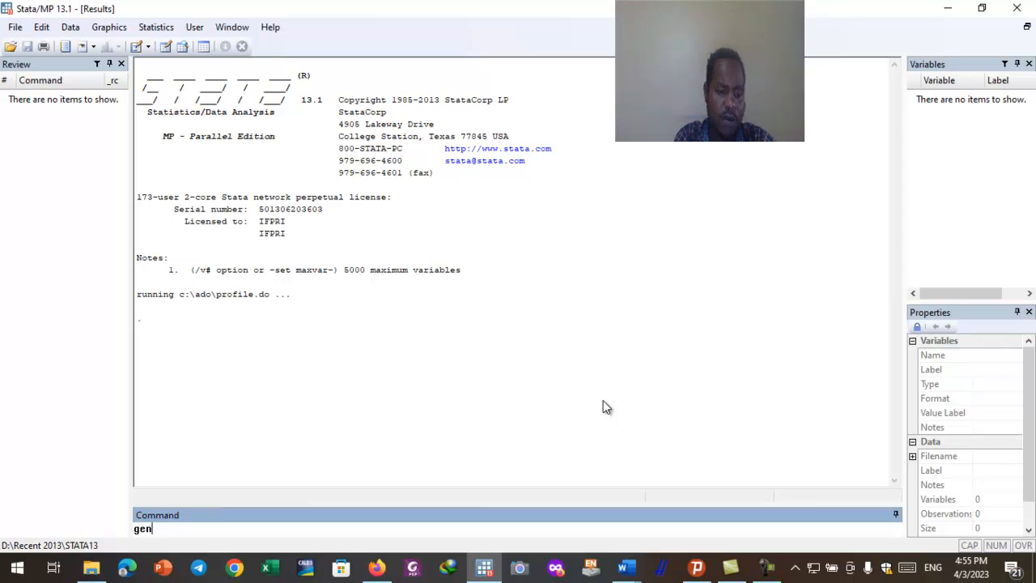
{"action": "type", "text": "ate"}
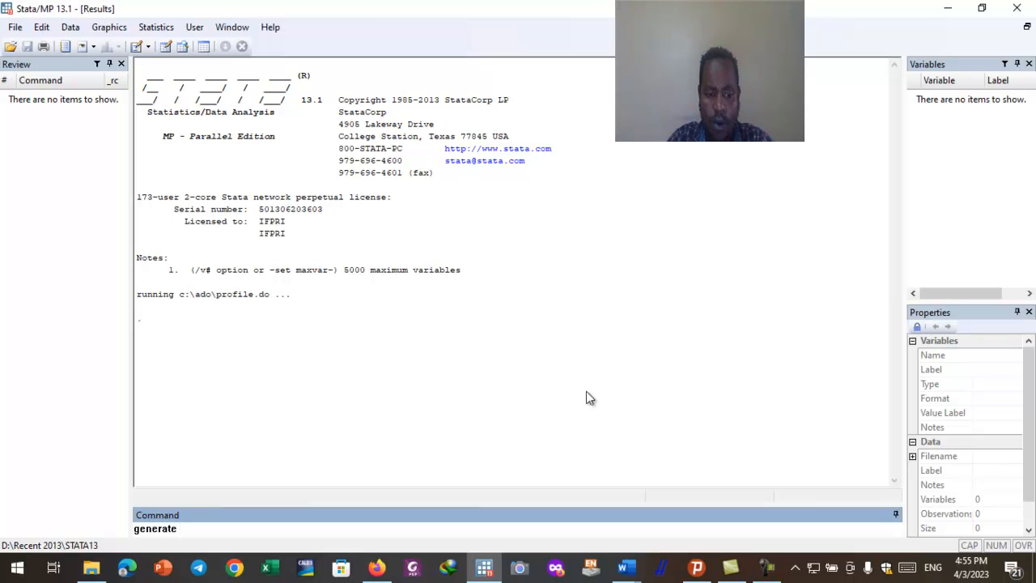
{"action": "left_click", "coordinate": [623, 567]}
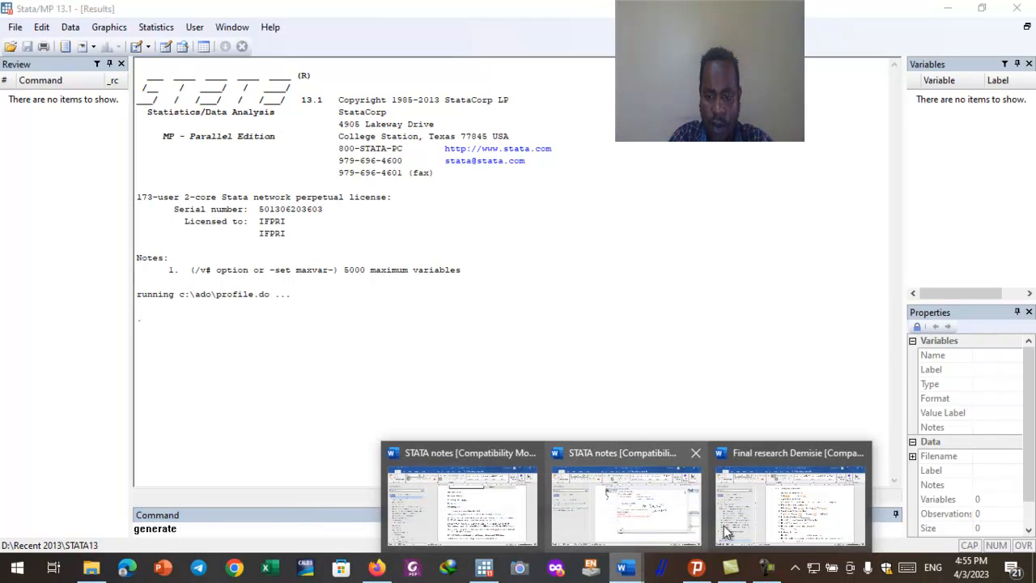
{"action": "left_click", "coordinate": [830, 501]}
Review the Gender of the household head question and its Male/Female options, then return to Stata.
{"action": "left_click_drag", "start_coordinate": [455, 186], "coordinate": [611, 186]}
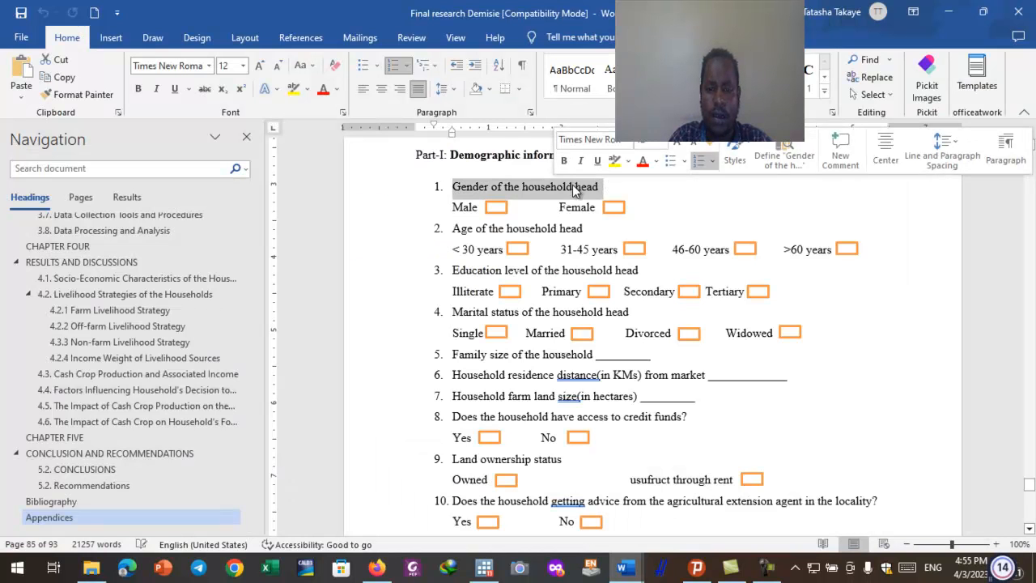
{"action": "left_click", "coordinate": [572, 185]}
{"action": "left_click_drag", "start_coordinate": [456, 186], "coordinate": [608, 186]}
{"action": "left_click", "coordinate": [602, 185]}
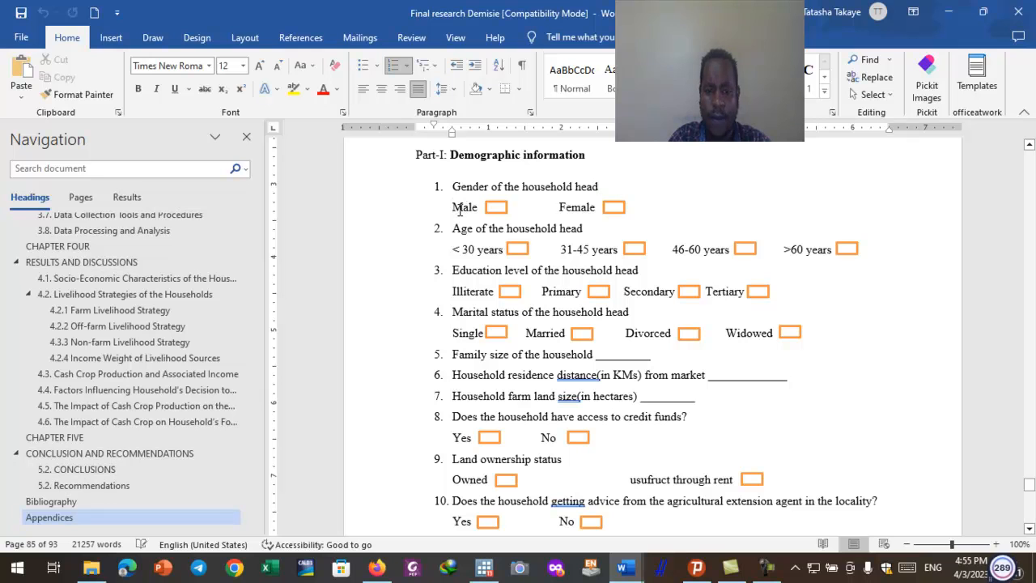
{"action": "left_click_drag", "start_coordinate": [453, 207], "coordinate": [575, 204]}
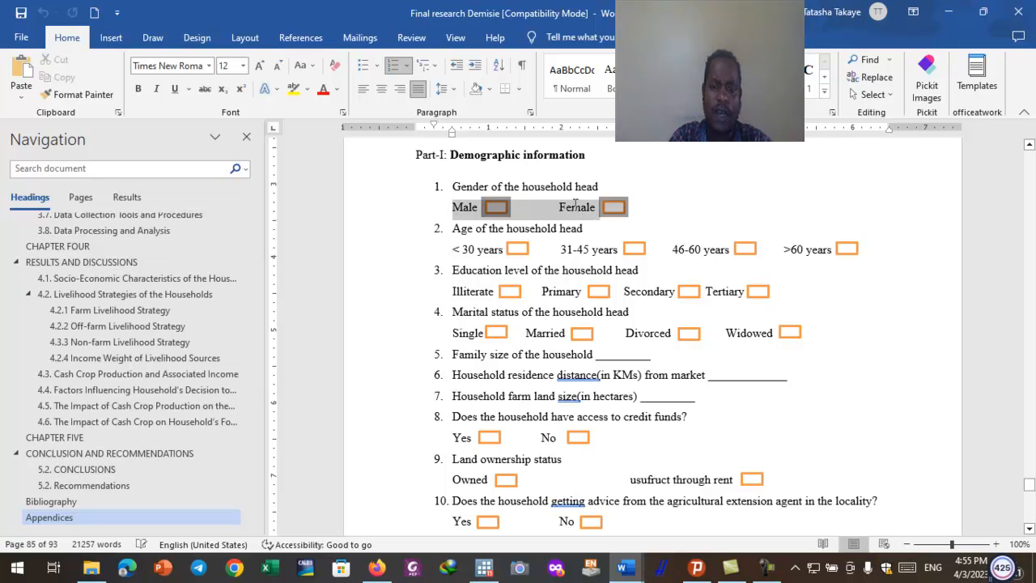
{"action": "left_click", "coordinate": [467, 208]}
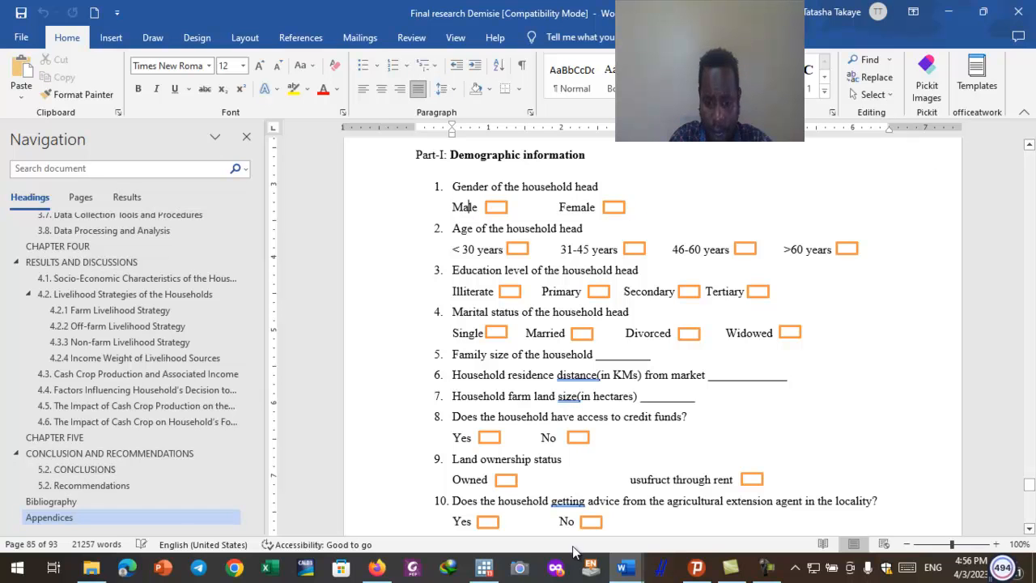
{"action": "left_click", "coordinate": [484, 566]}
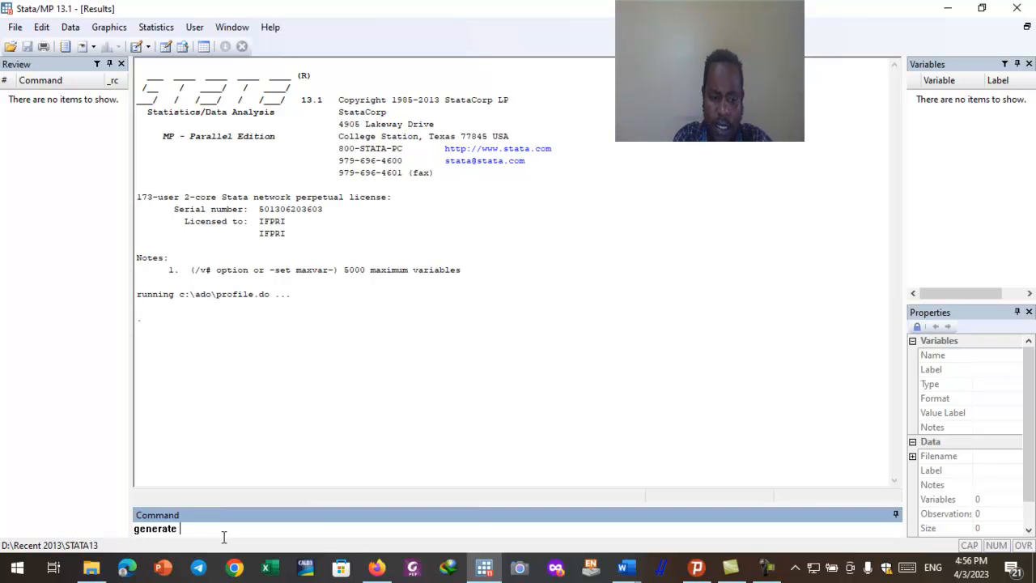
Type the generate gender command in the Stata Command window.
{"action": "type", "text": "gende"}
{"action": "type", "text": "r"}
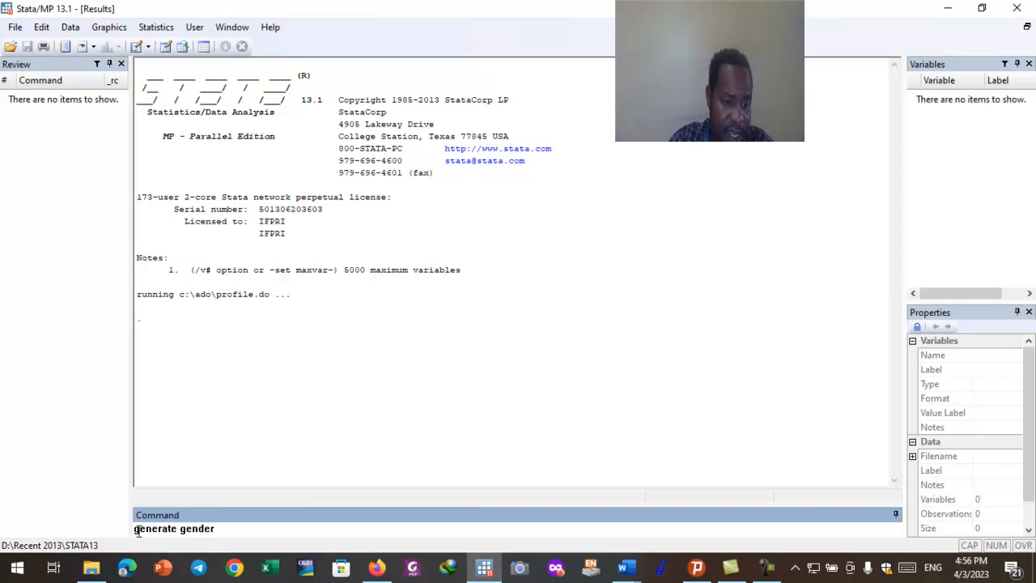
{"action": "left_click_drag", "start_coordinate": [135, 529], "coordinate": [140, 530]}
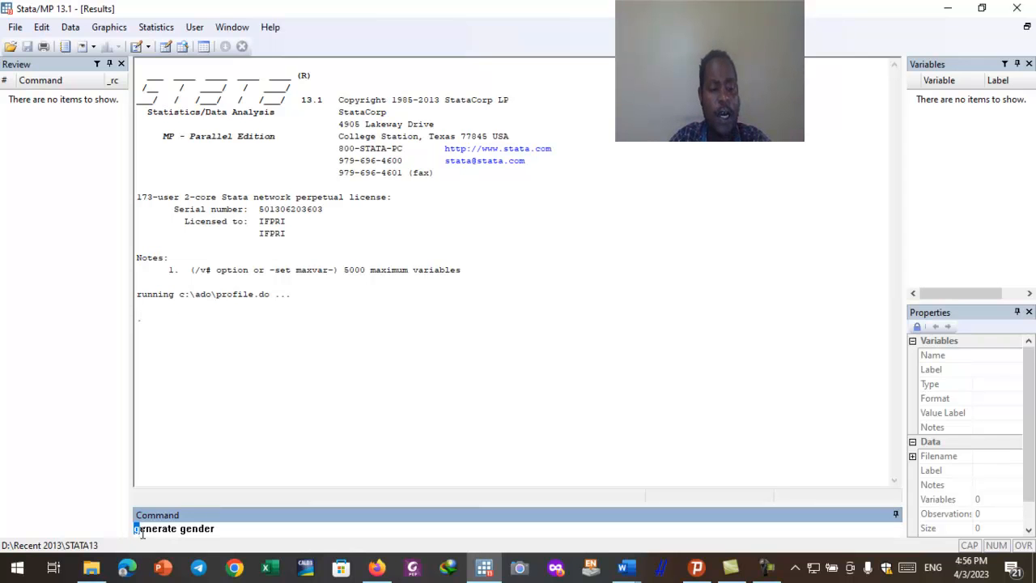
{"action": "left_click", "coordinate": [136, 527]}
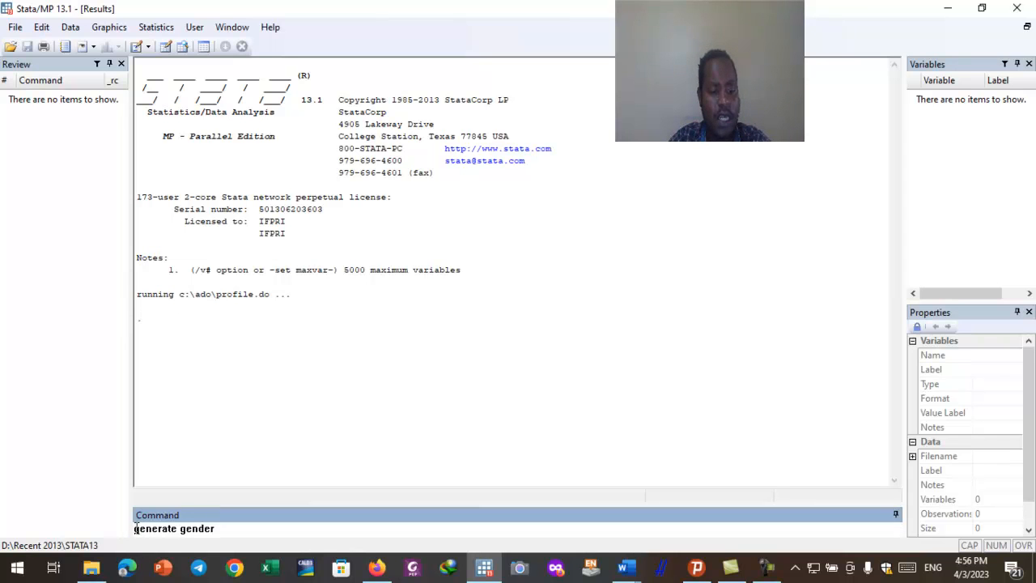
{"action": "left_click_drag", "start_coordinate": [136, 529], "coordinate": [140, 530]}
{"action": "left_click", "coordinate": [142, 530]}
{"action": "triple_click", "coordinate": [139, 528]}
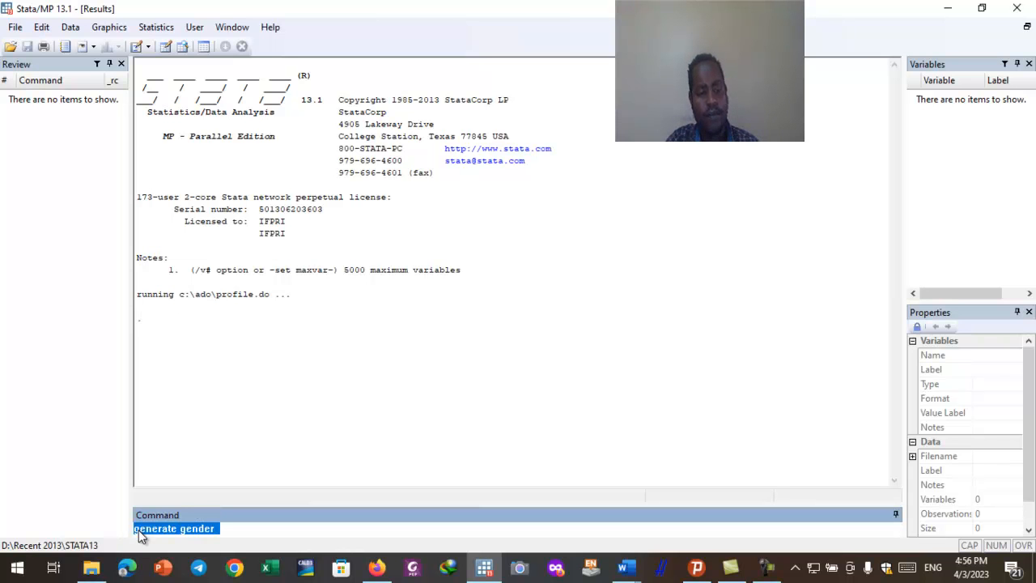
{"action": "left_click", "coordinate": [138, 528]}
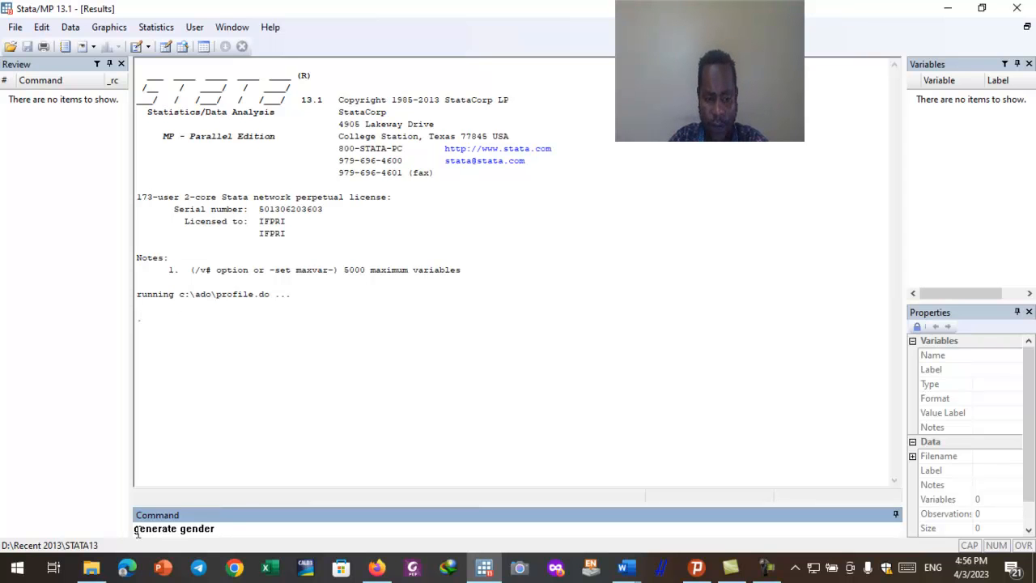
Capitalize the name to Gender, complete it as generate Gender=. and run it.
{"action": "left_click_drag", "start_coordinate": [135, 529], "coordinate": [140, 529]}
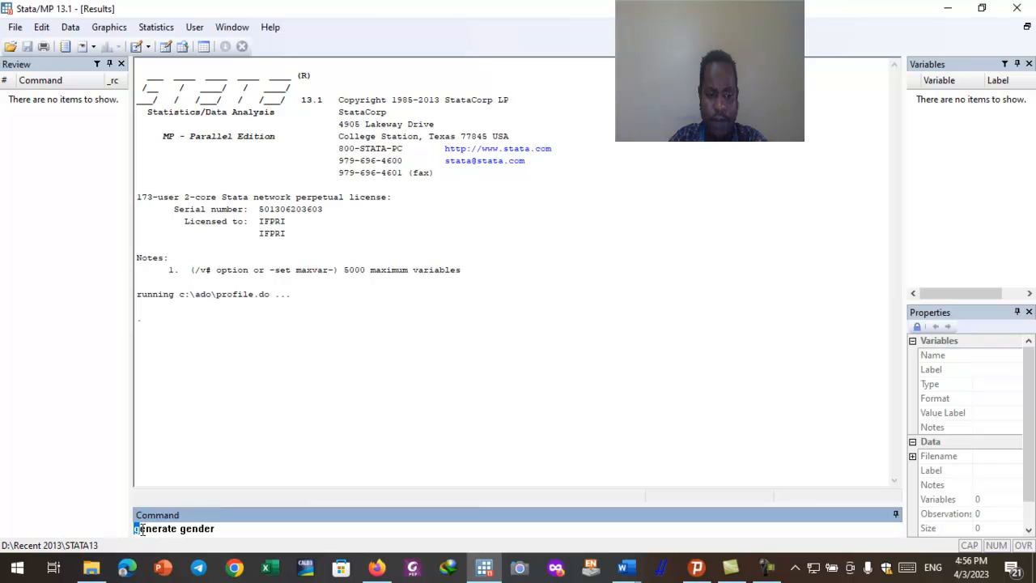
{"action": "left_click", "coordinate": [224, 530]}
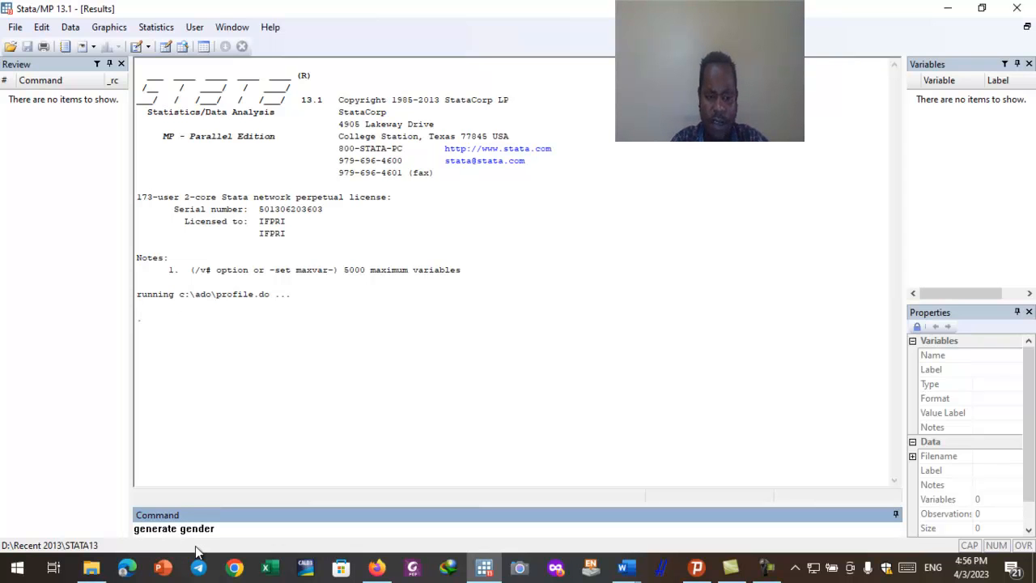
{"action": "key", "text": "BackSpace"}
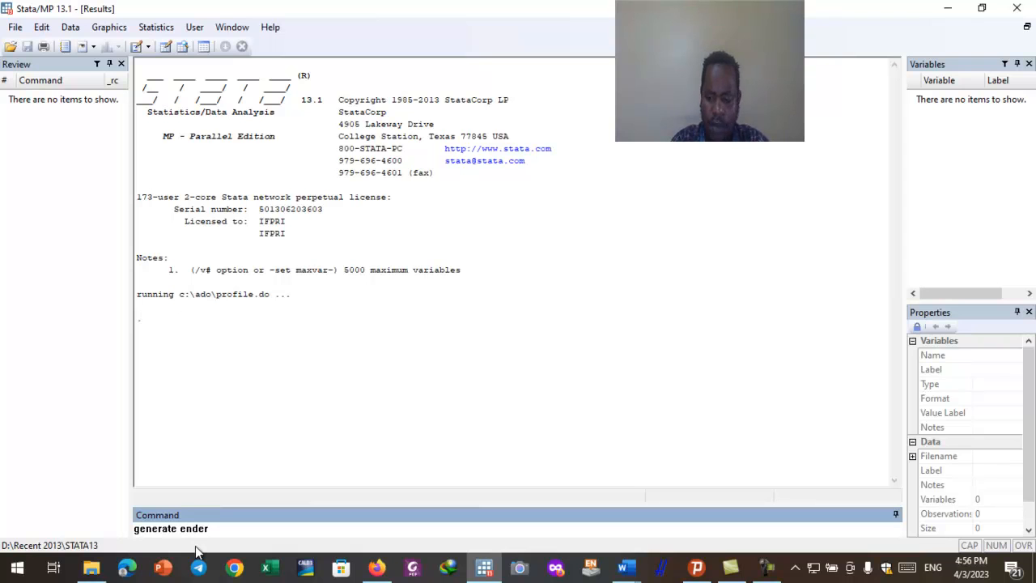
{"action": "type", "text": "G"}
{"action": "left_click", "coordinate": [249, 533]}
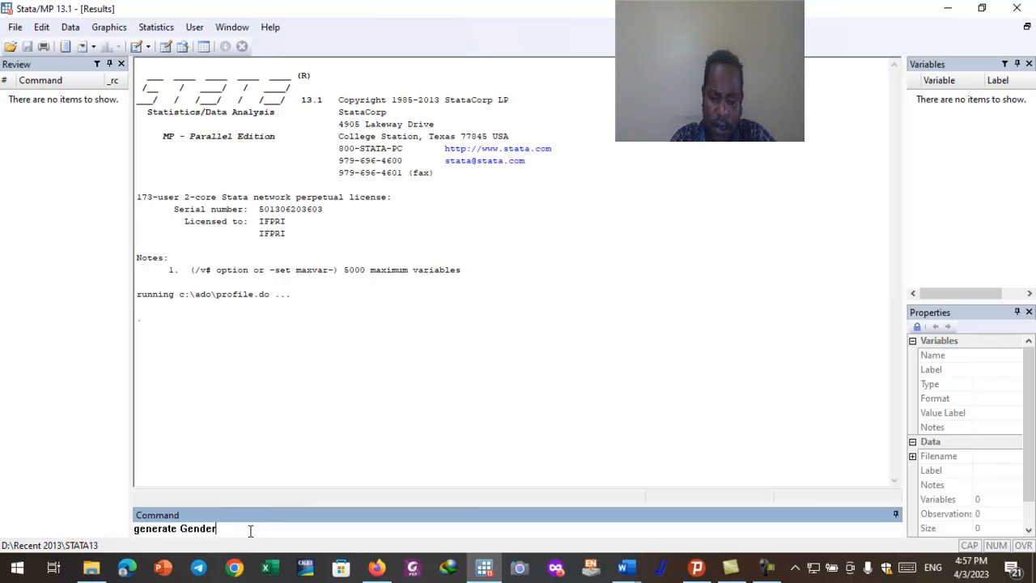
{"action": "type", "text": "="}
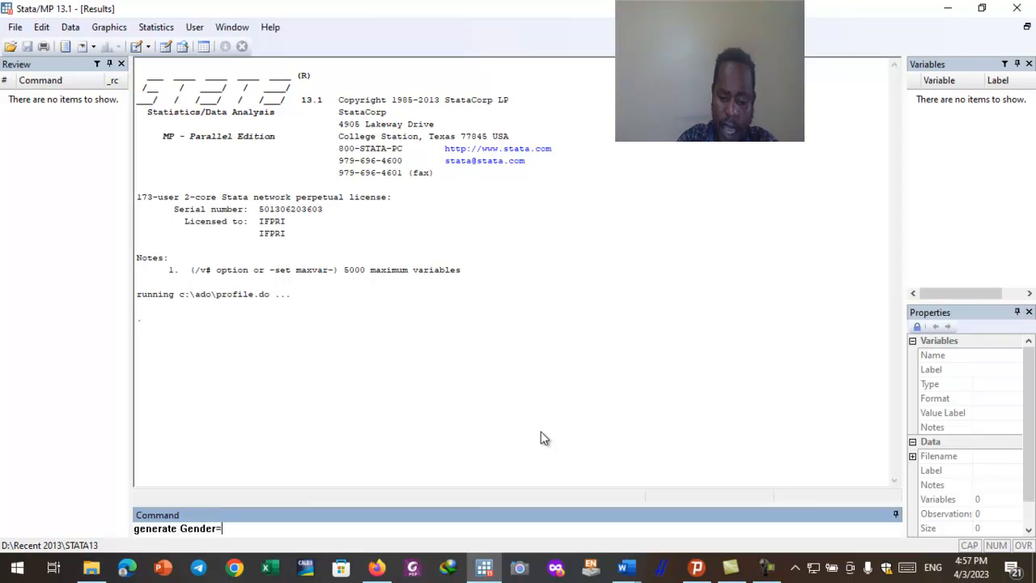
{"action": "type", "text": "."}
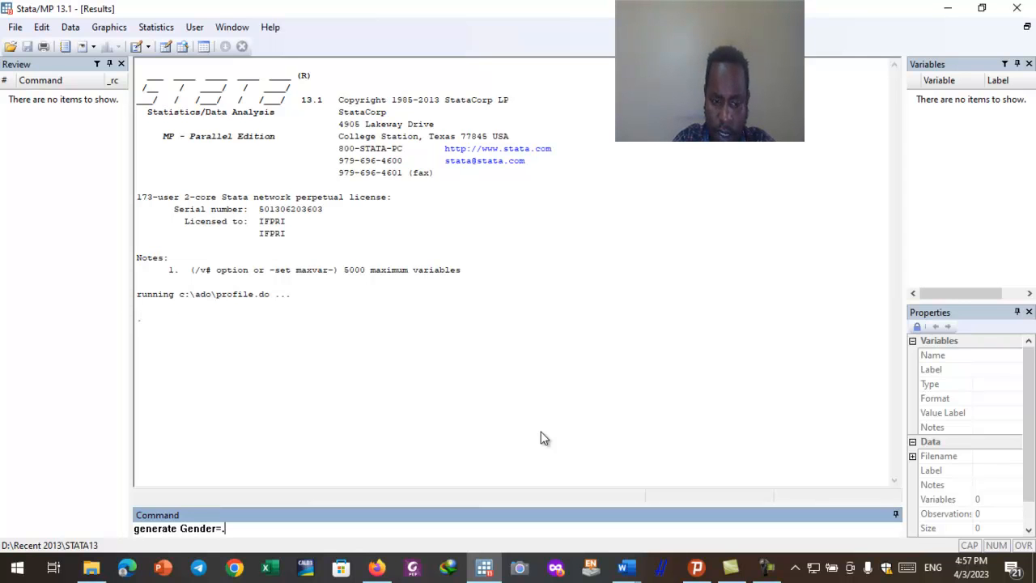
{"action": "key", "text": "Return"}
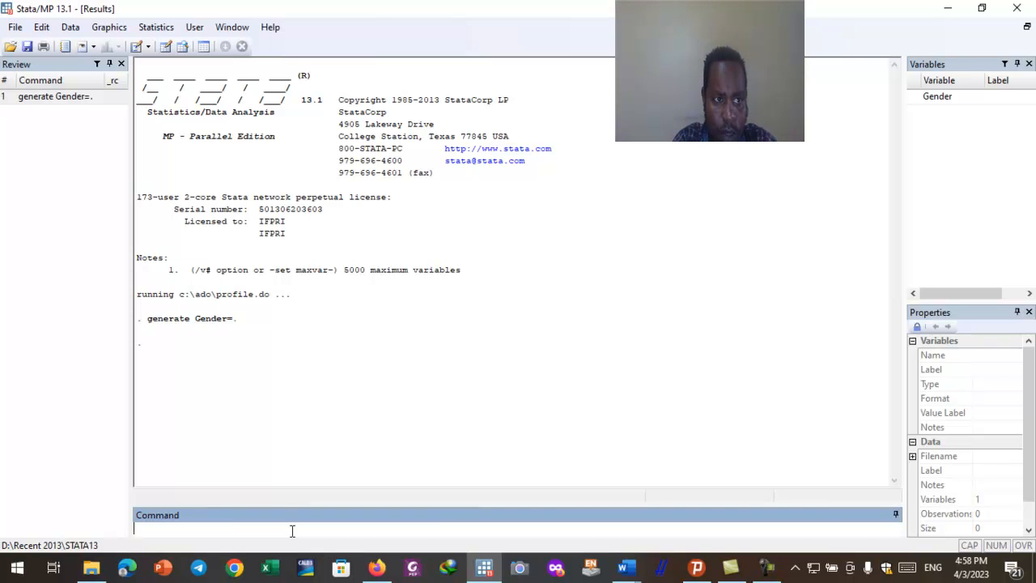
Run label variable Gender "Gender of the respondent", correcting typos in the label text first.
{"action": "type", "text": "label "}
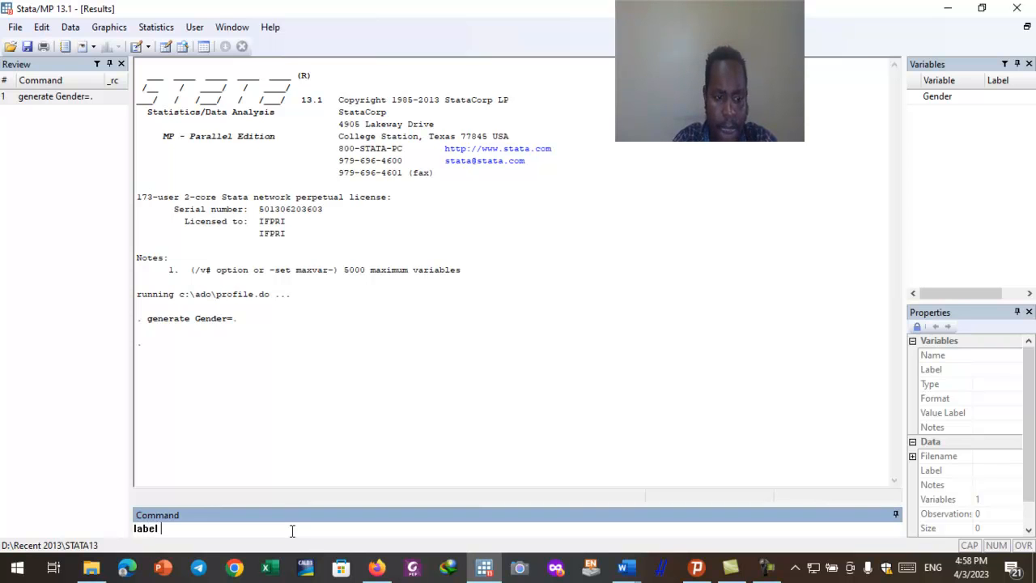
{"action": "type", "text": "var"}
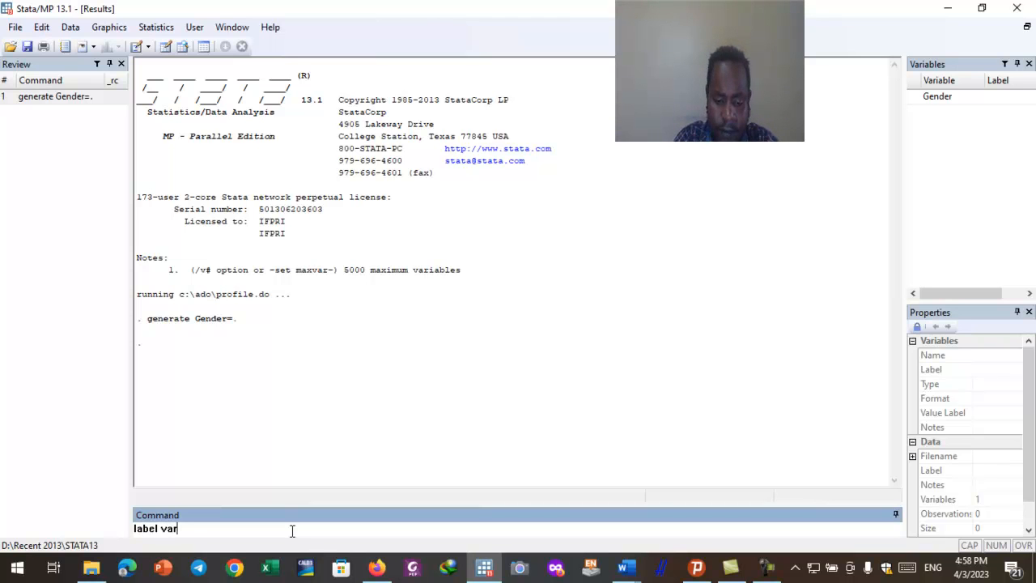
{"action": "type", "text": "iable"}
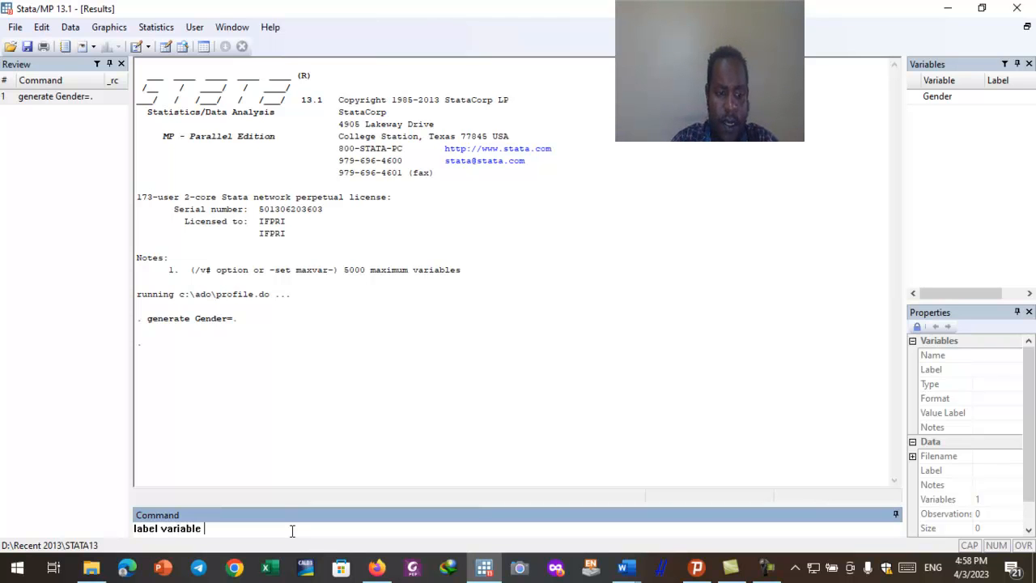
{"action": "double_click", "coordinate": [939, 99]}
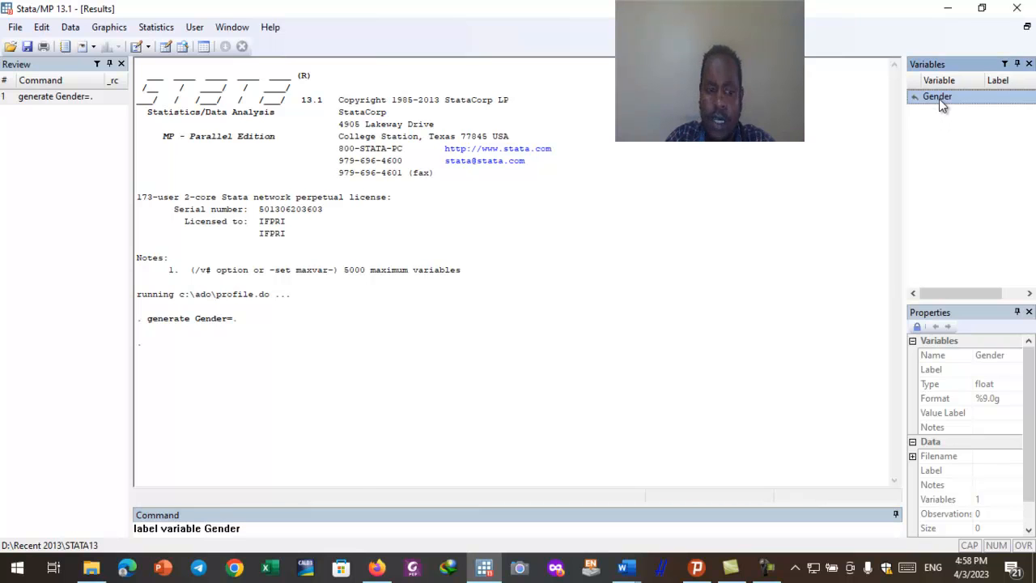
{"action": "left_click", "coordinate": [262, 530]}
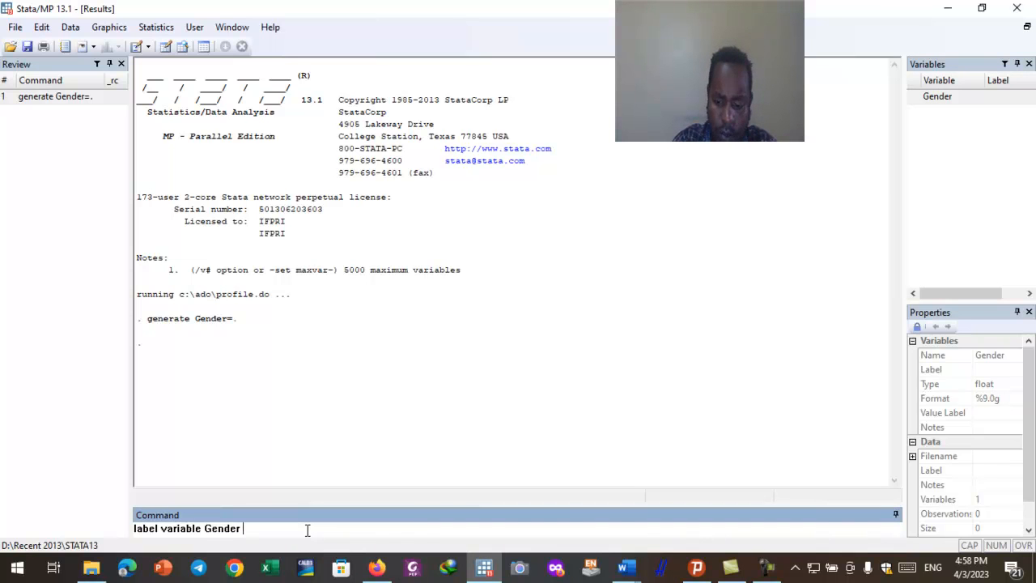
{"action": "type", "text": "\""}
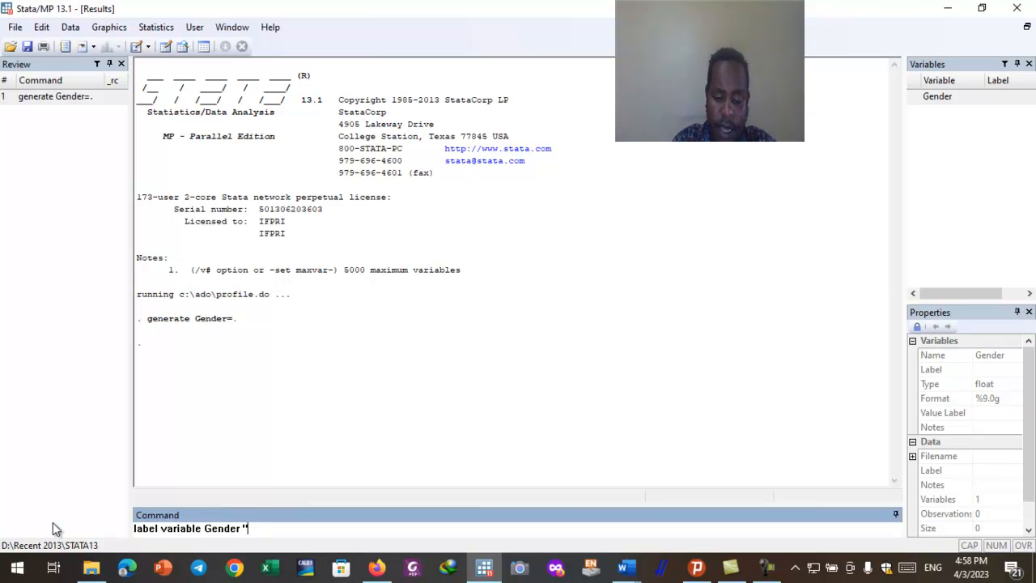
{"action": "type", "text": "R"}
{"action": "key", "text": "BackSpace"}
{"action": "type", "text": "Gender of the res"}
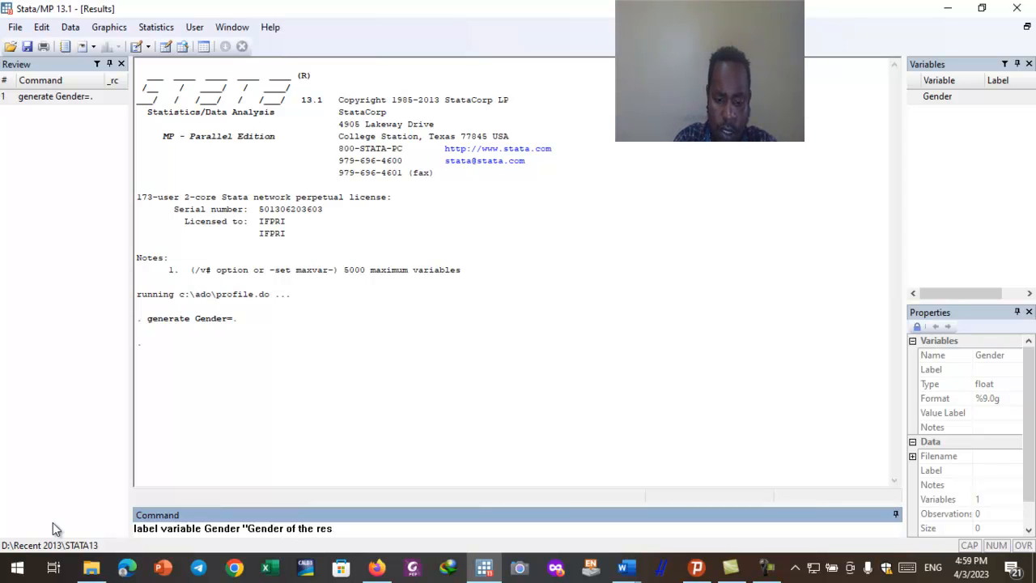
{"action": "type", "text": "pondetn"}
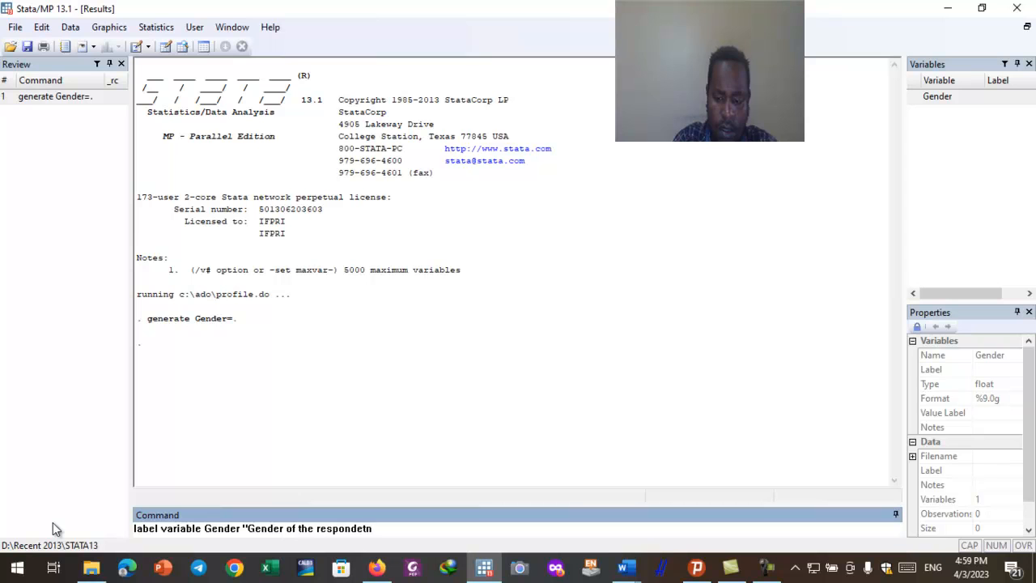
{"action": "key", "text": "BackSpace"}
{"action": "type", "text": "nt"}
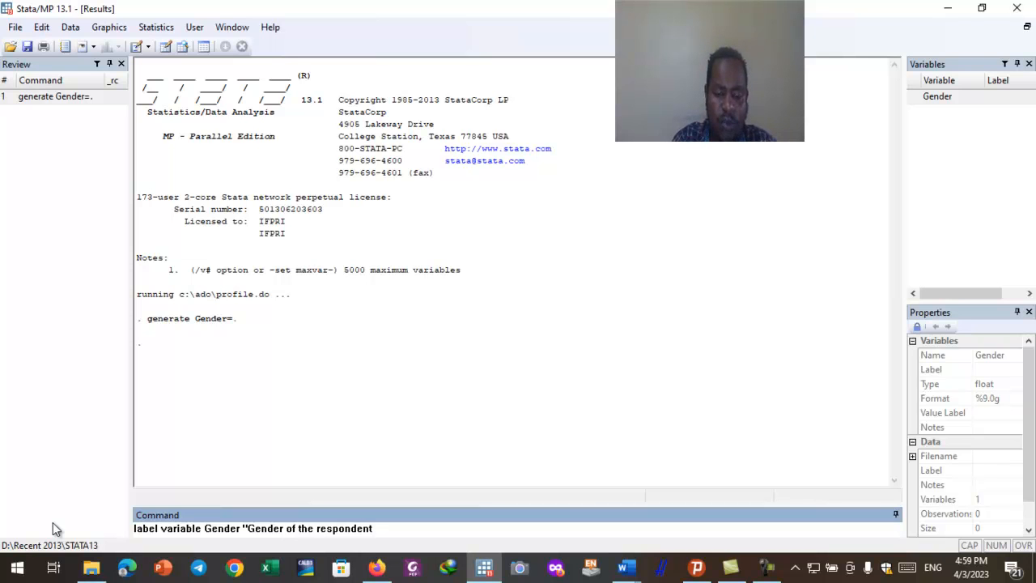
{"action": "key", "text": "BackSpace"}
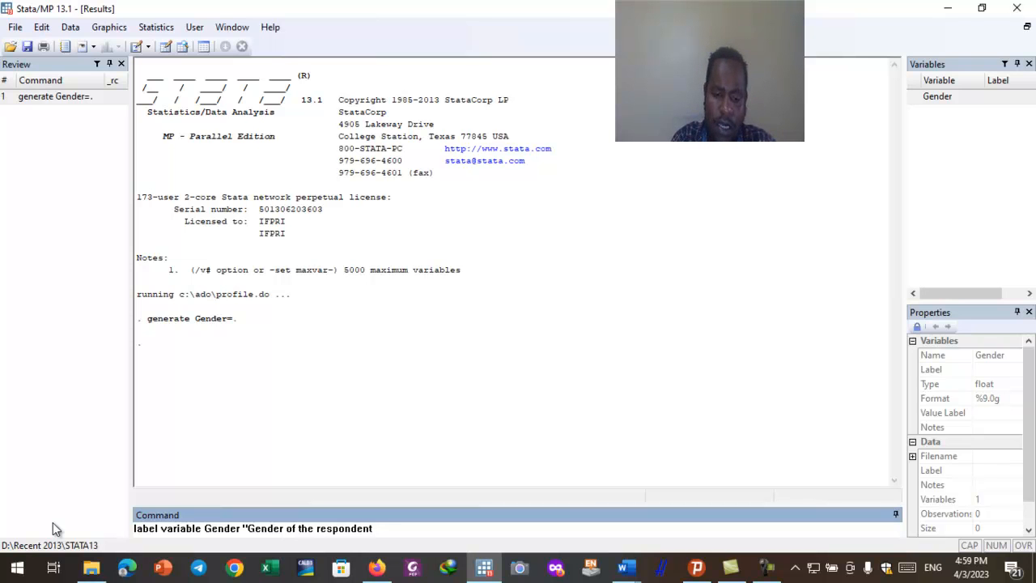
{"action": "type", "text": "\""}
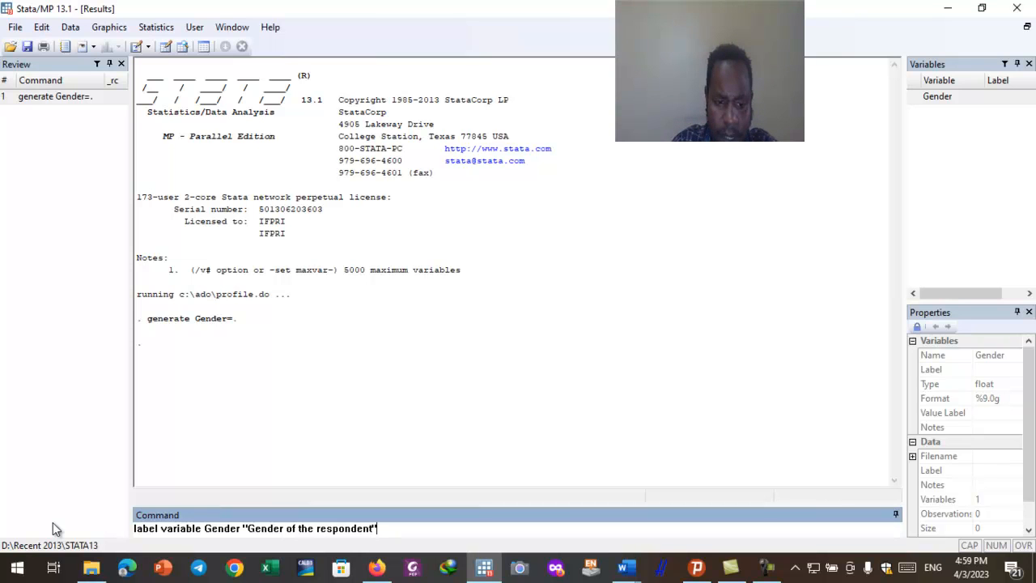
{"action": "key", "text": "Return"}
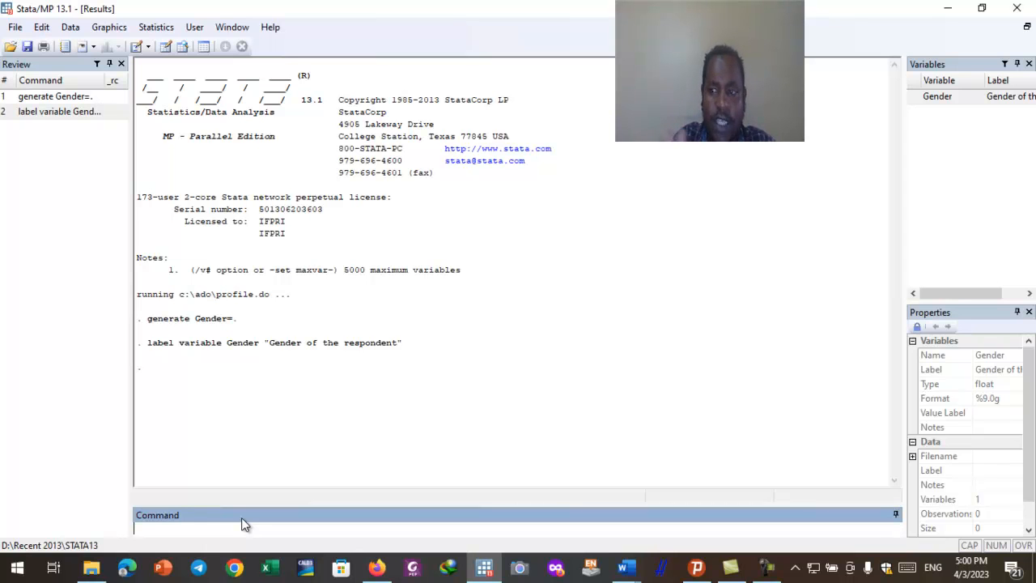
Start a label define Gender command, inserting Gender from the Variables window.
{"action": "type", "text": "d"}
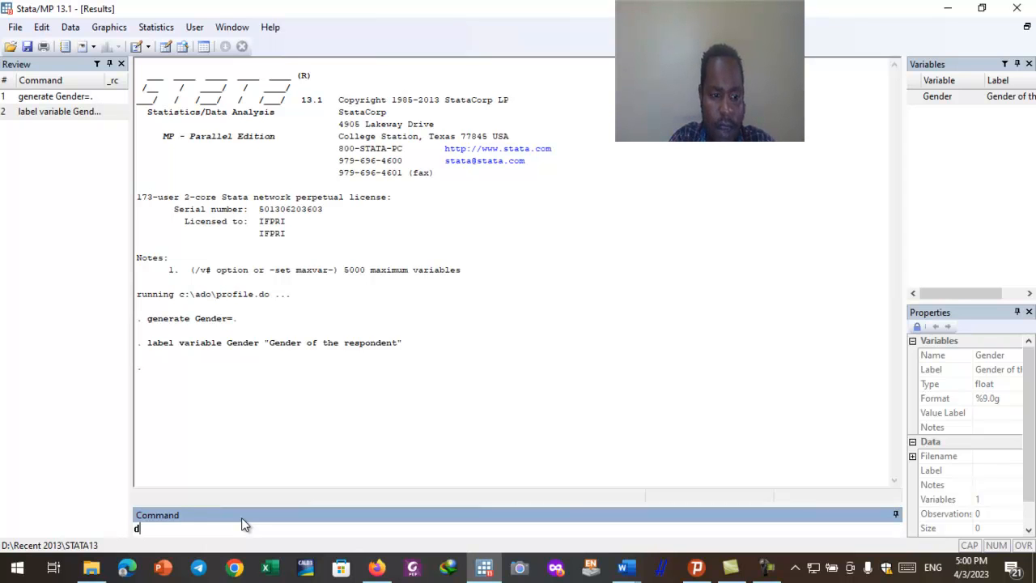
{"action": "type", "text": "efine"}
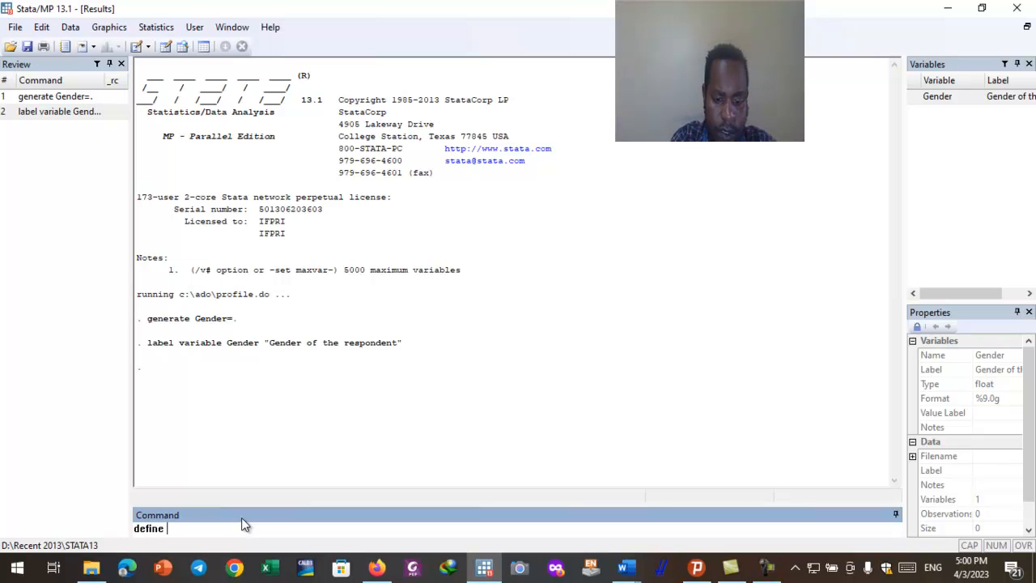
{"action": "key", "text": "BackSpace"}
{"action": "key", "text": "BackSpace"}
{"action": "key", "text": "BackSpace"}
{"action": "key", "text": "BackSpace"}
{"action": "key", "text": "BackSpace"}
{"action": "key", "text": "BackSpace"}
{"action": "type", "text": "label define"}
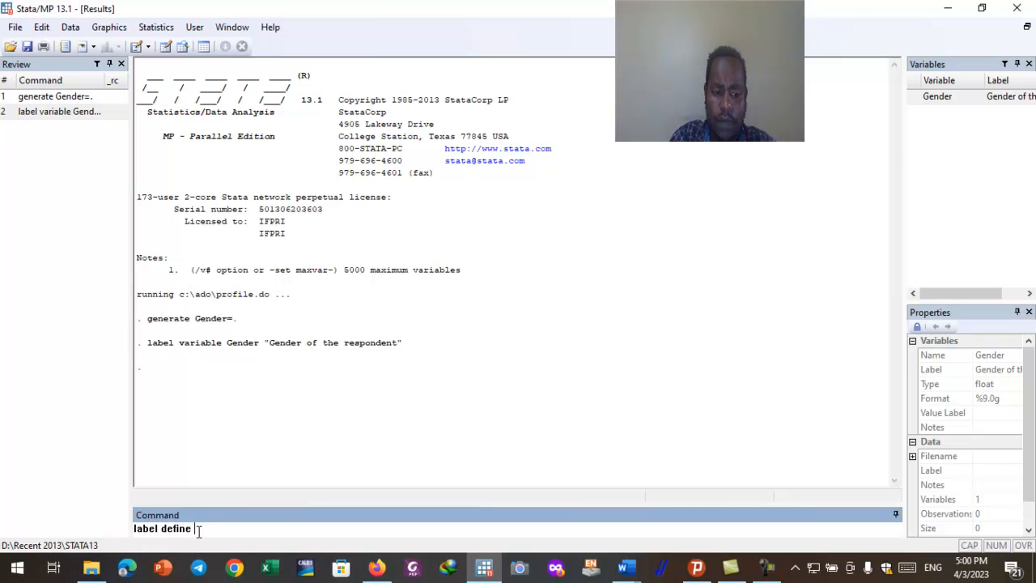
{"action": "left_click", "coordinate": [939, 98]}
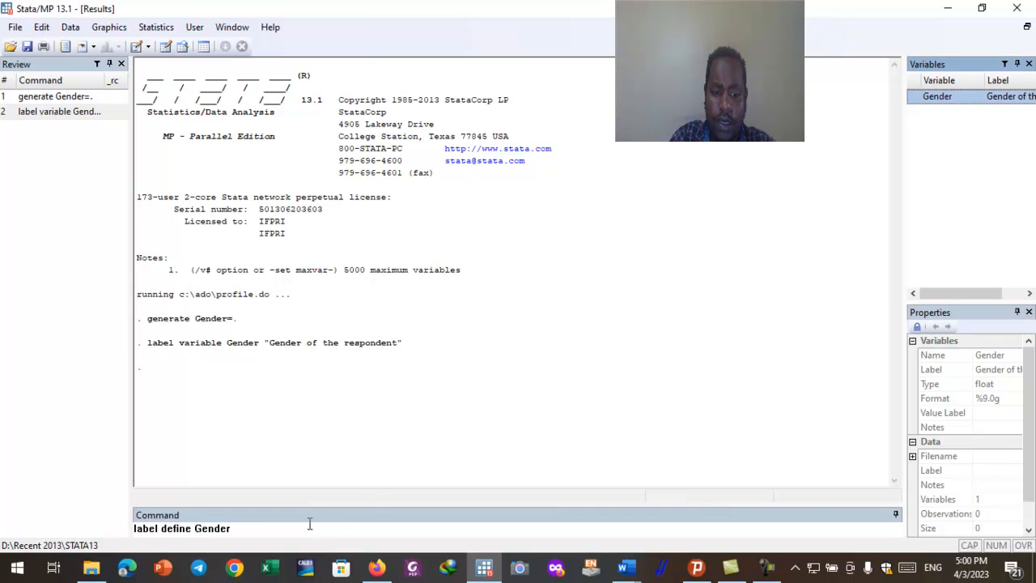
{"action": "left_click", "coordinate": [243, 529]}
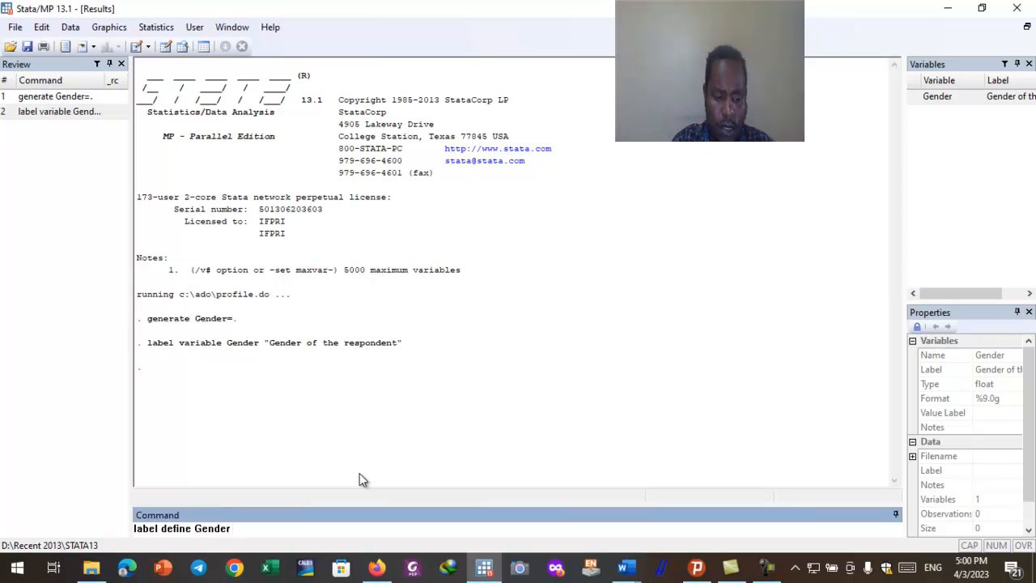
Add the codes 1"Male" and 0"Female" and run the label definition.
{"action": "type", "text": "1\""}
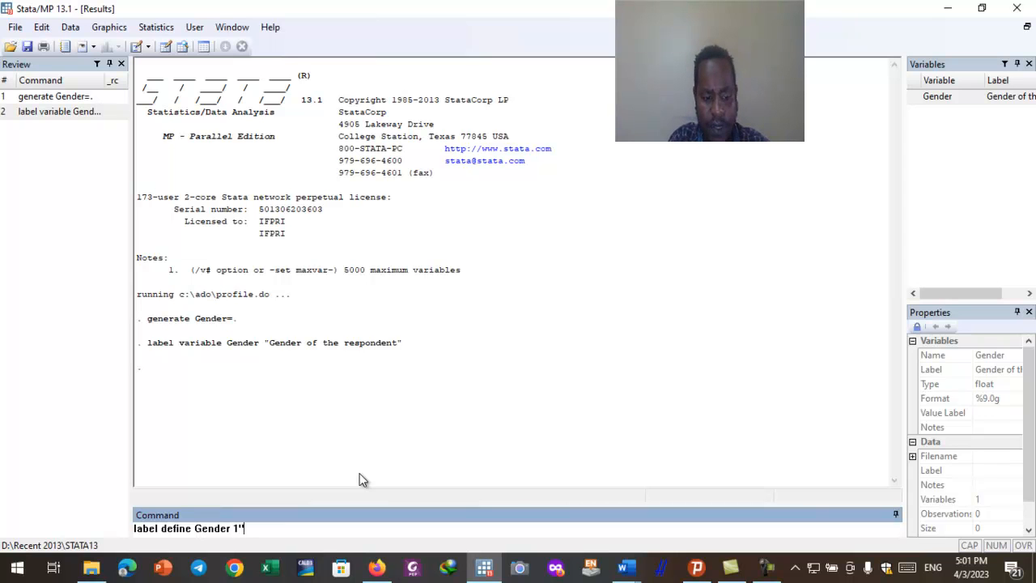
{"action": "key", "text": "Caps_Lock"}
{"action": "type", "text": "Male"}
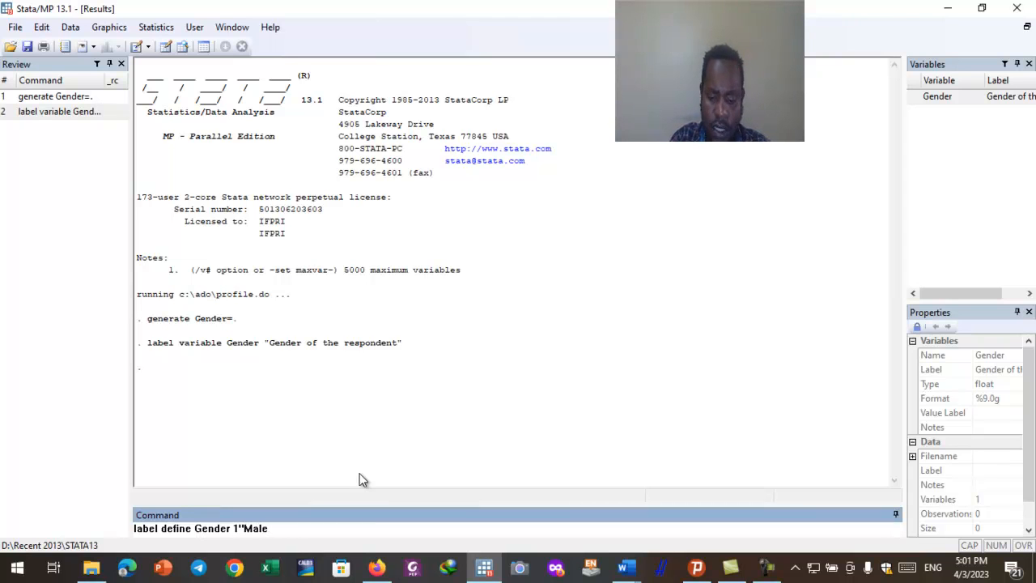
{"action": "key", "text": "Left"}
{"action": "key", "text": "Left"}
{"action": "key", "text": "Left"}
{"action": "key", "text": "Left"}
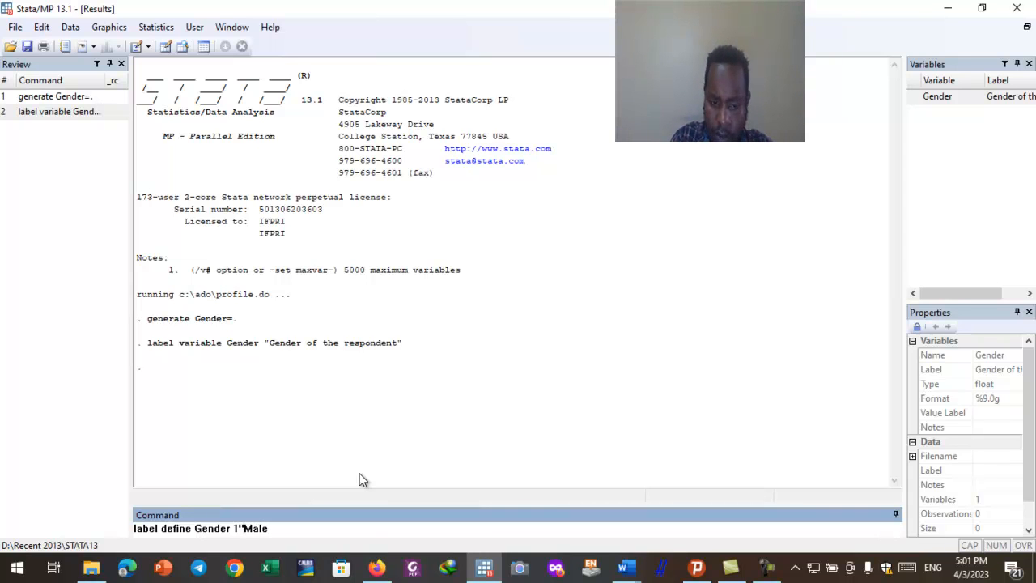
{"action": "key", "text": "Right"}
{"action": "key", "text": "Right"}
{"action": "key", "text": "Right"}
{"action": "key", "text": "Right"}
{"action": "type", "text": "\""}
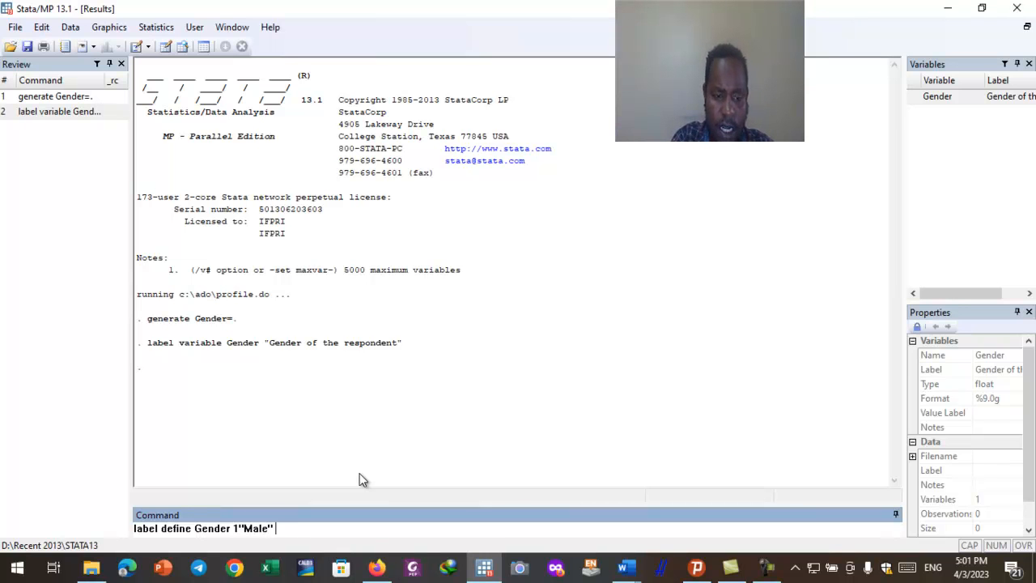
{"action": "type", "text": " 0"}
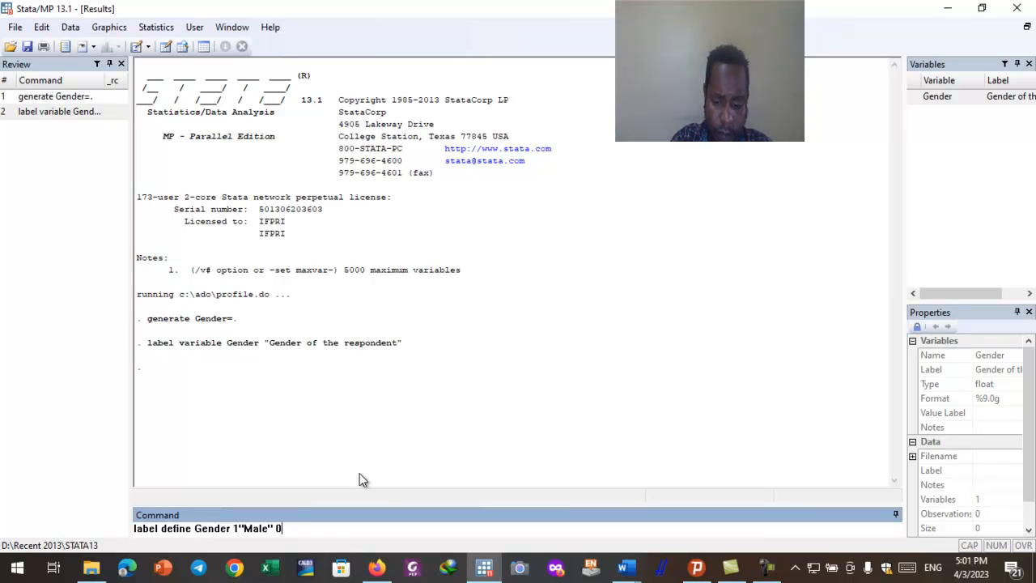
{"action": "type", "text": "\""}
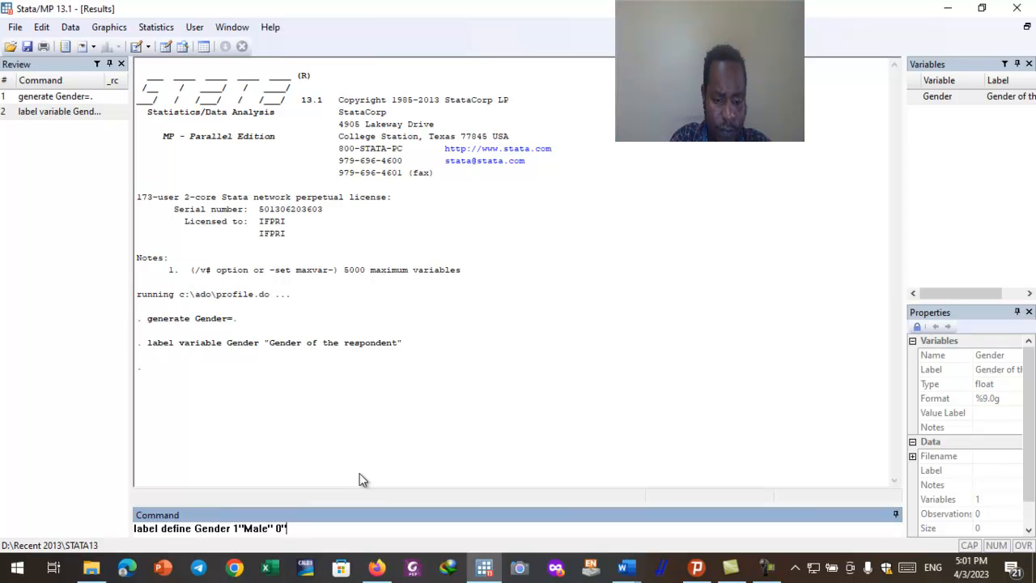
{"action": "type", "text": "F"}
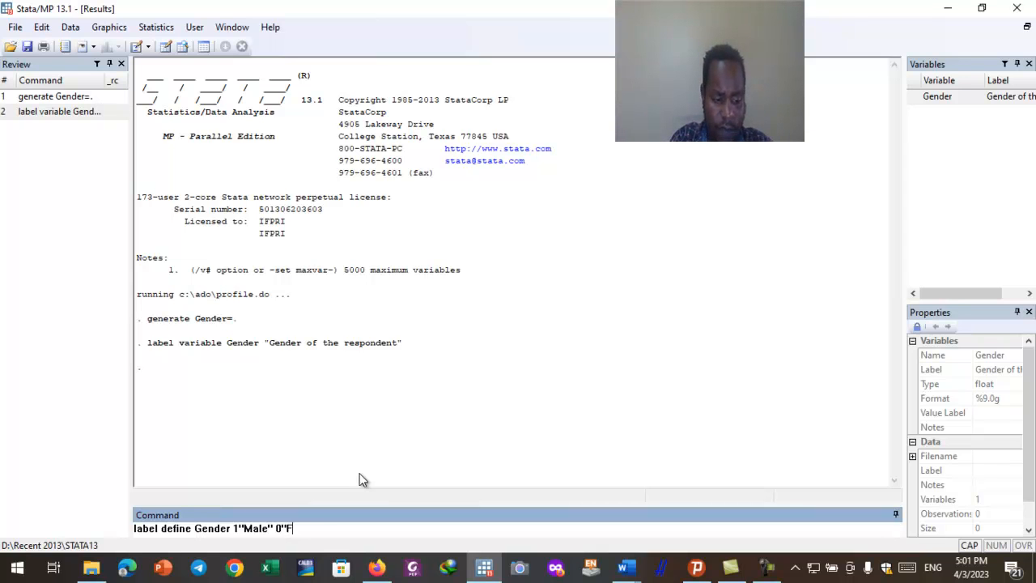
{"action": "type", "text": "emale"}
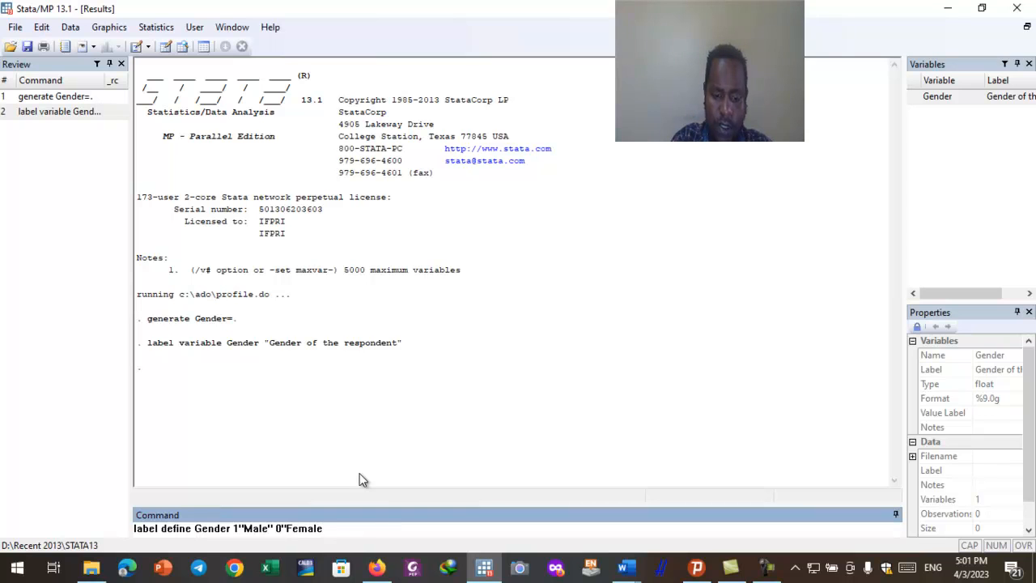
{"action": "type", "text": "\""}
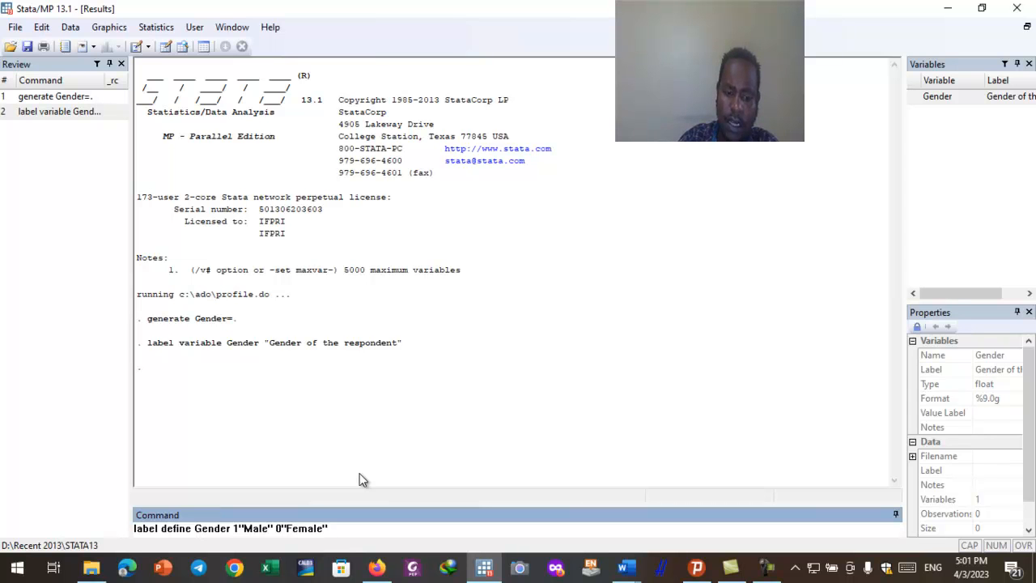
{"action": "key", "text": "Return"}
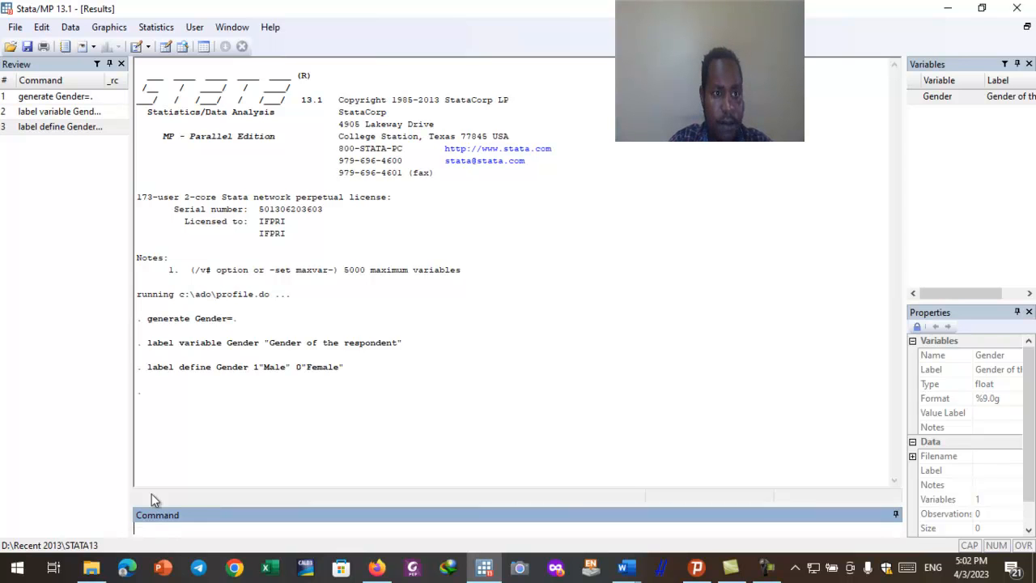
Enter Gender values 1, 0, 1, 0 in the Data Editor, then minimize it.
{"action": "left_click", "coordinate": [166, 50]}
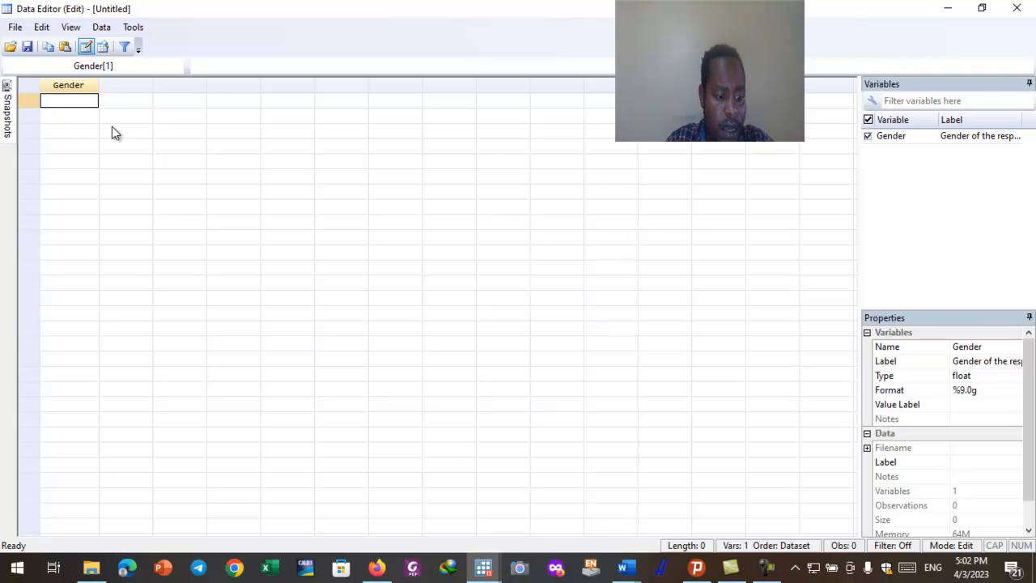
{"action": "type", "text": "1"}
{"action": "key", "text": "Return"}
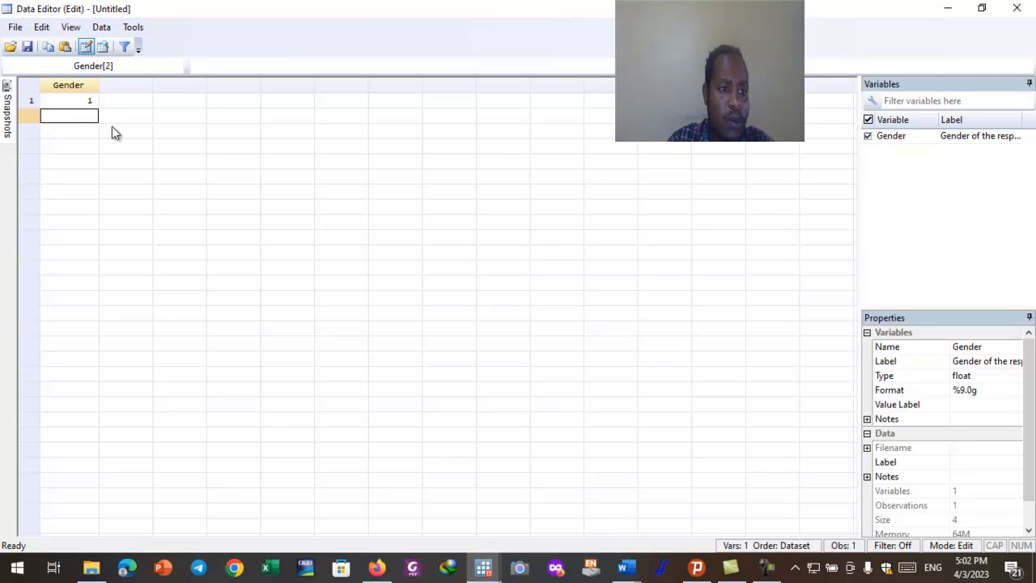
{"action": "type", "text": "0"}
{"action": "key", "text": "Return"}
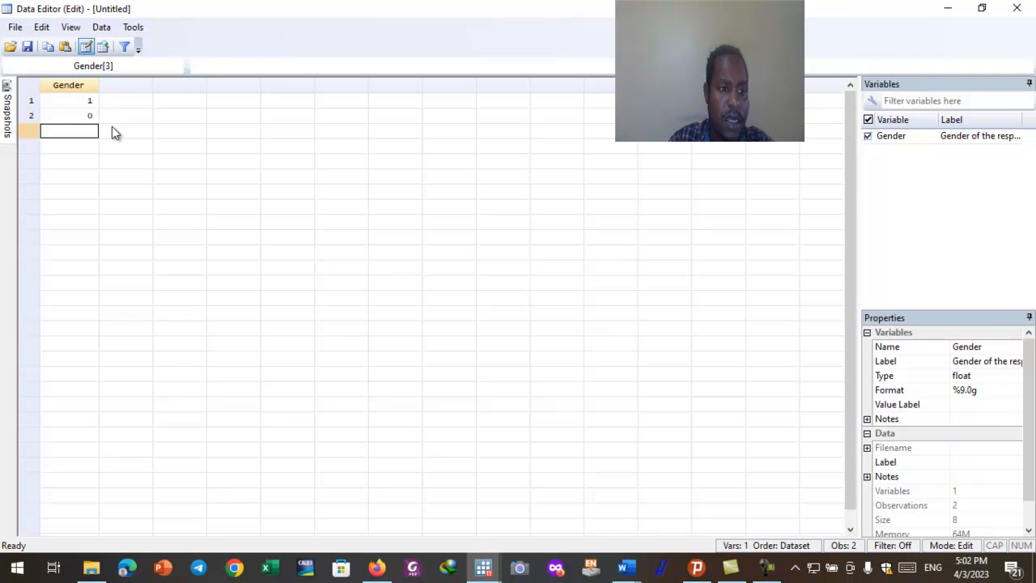
{"action": "type", "text": "1"}
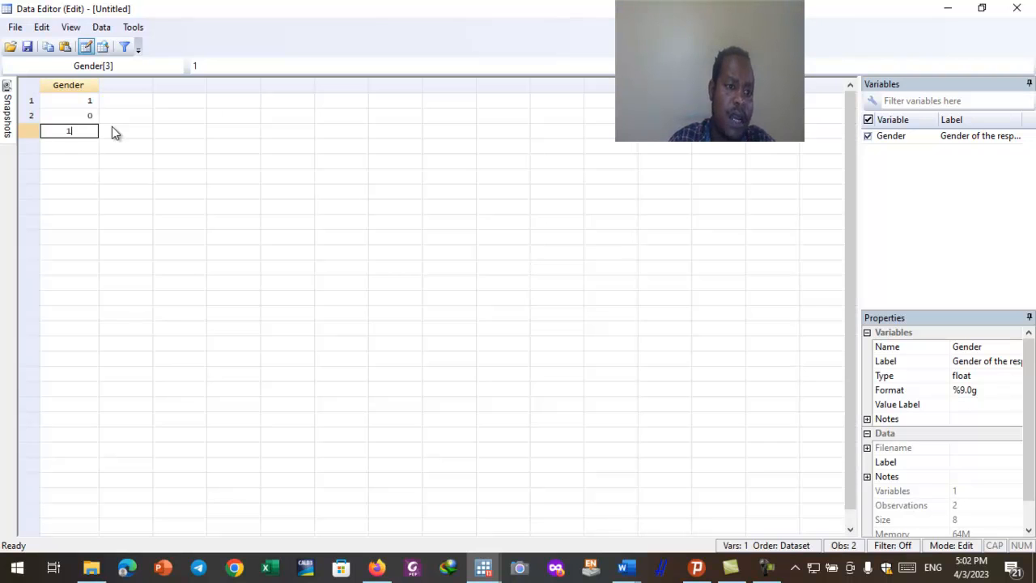
{"action": "key", "text": "Return"}
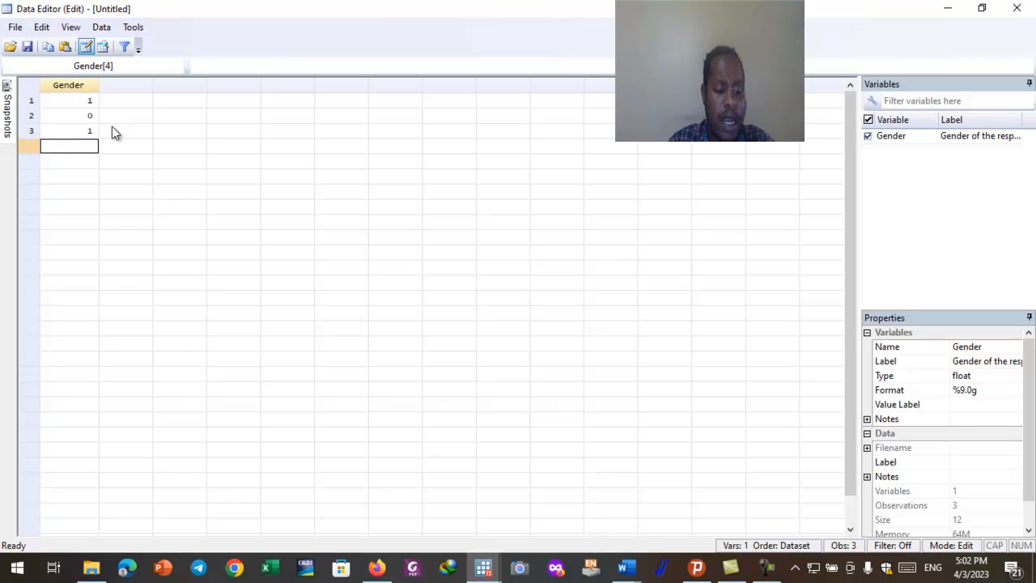
{"action": "type", "text": "0"}
{"action": "key", "text": "Return"}
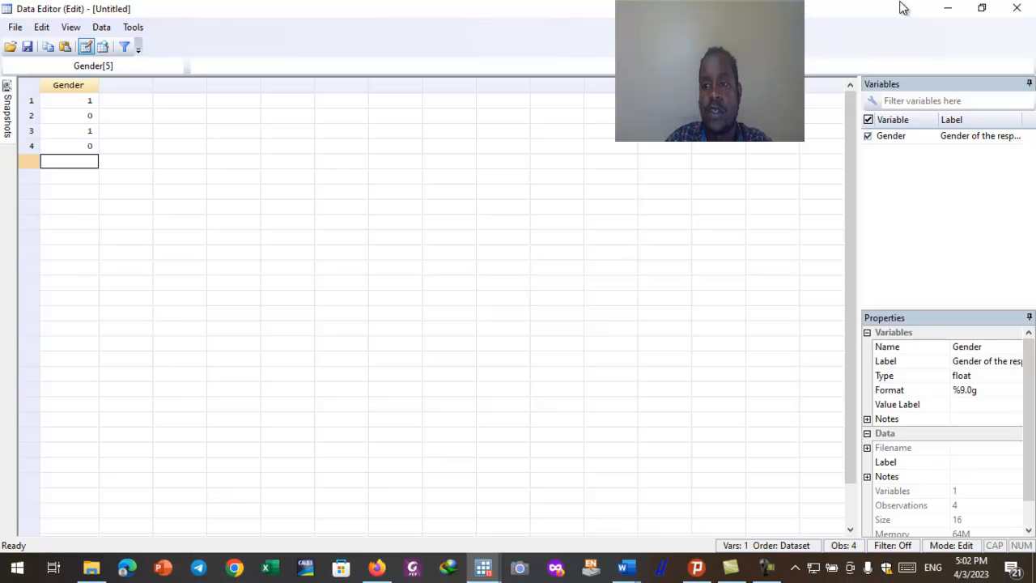
{"action": "left_click", "coordinate": [949, 10]}
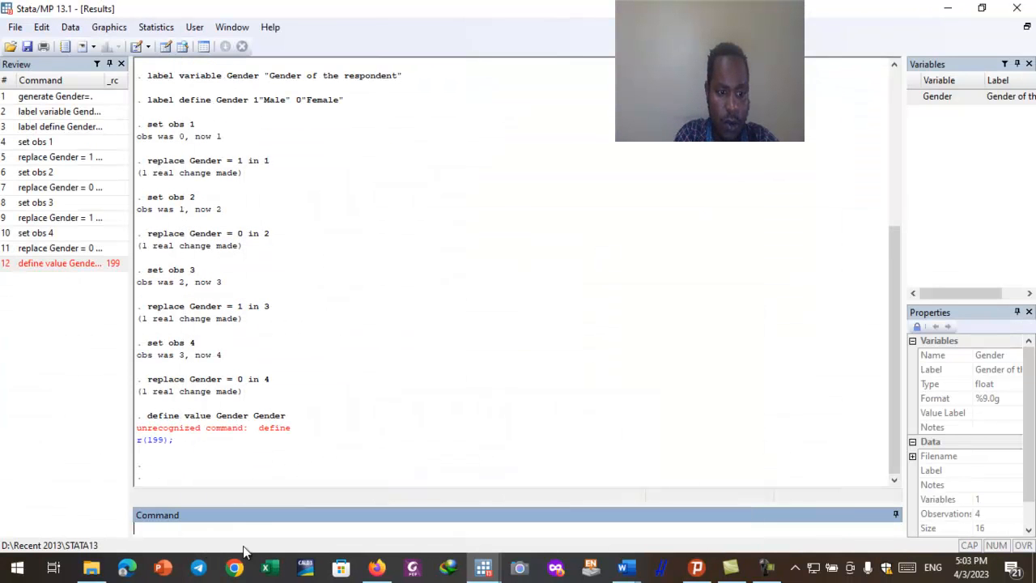
Run label value Gender Gender, inserting both names from the Variables window.
{"action": "type", "text": "la"}
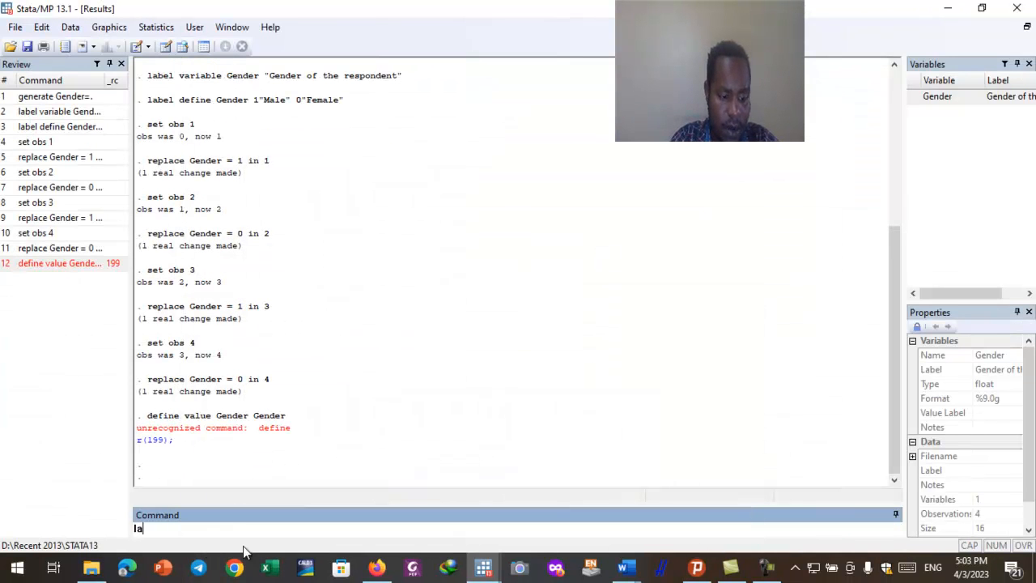
{"action": "type", "text": "bel value"}
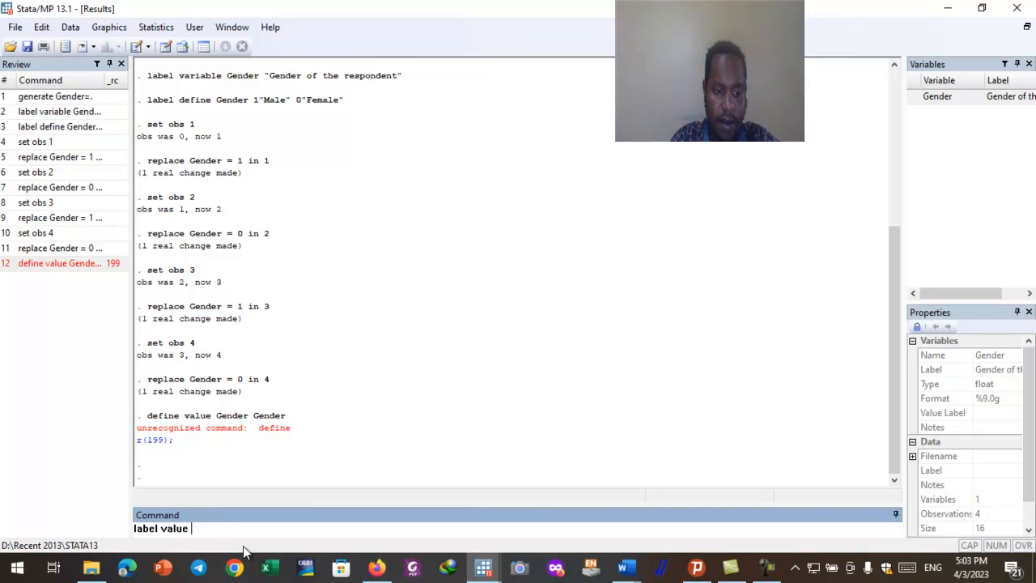
{"action": "left_click", "coordinate": [951, 97]}
{"action": "left_click", "coordinate": [949, 98]}
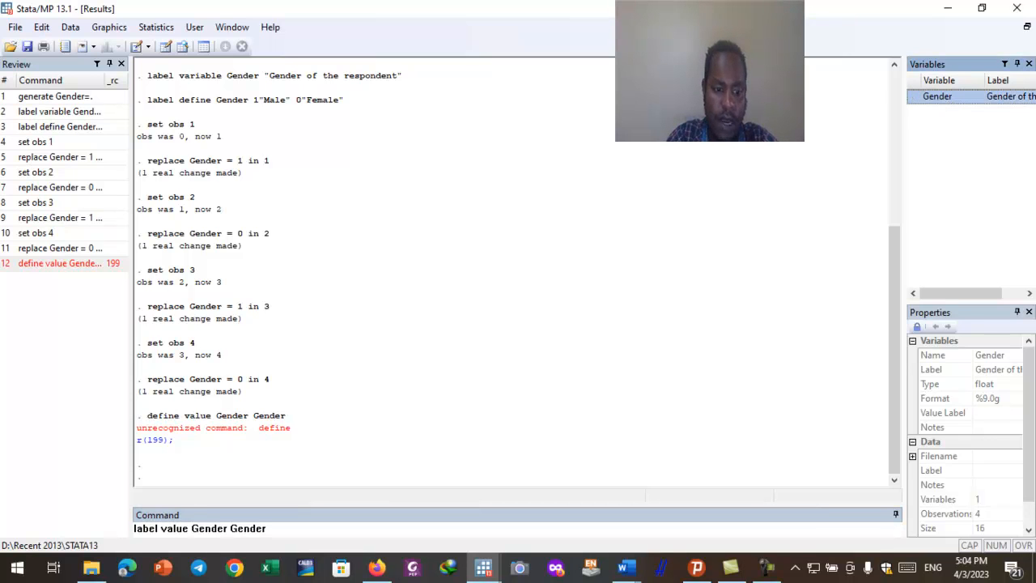
{"action": "left_click", "coordinate": [296, 530]}
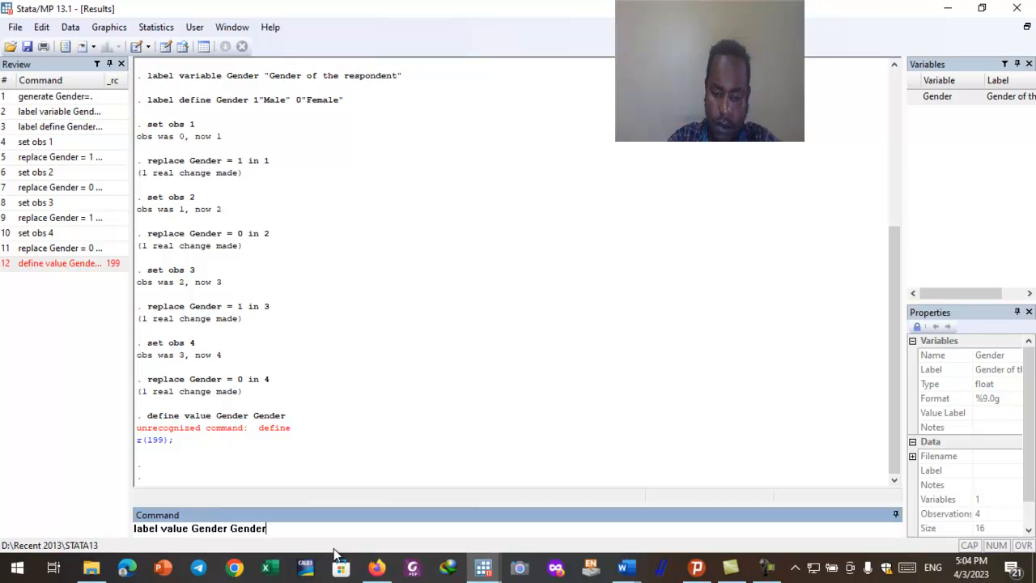
{"action": "key", "text": "Return"}
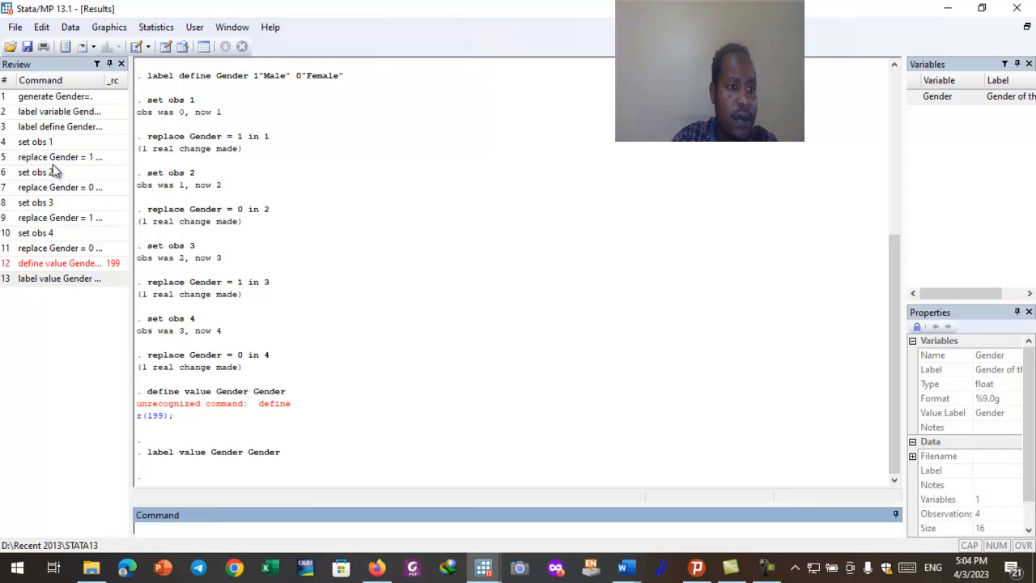
Recall the earlier label define command from Review, then clear it from the command line.
{"action": "left_click", "coordinate": [65, 128]}
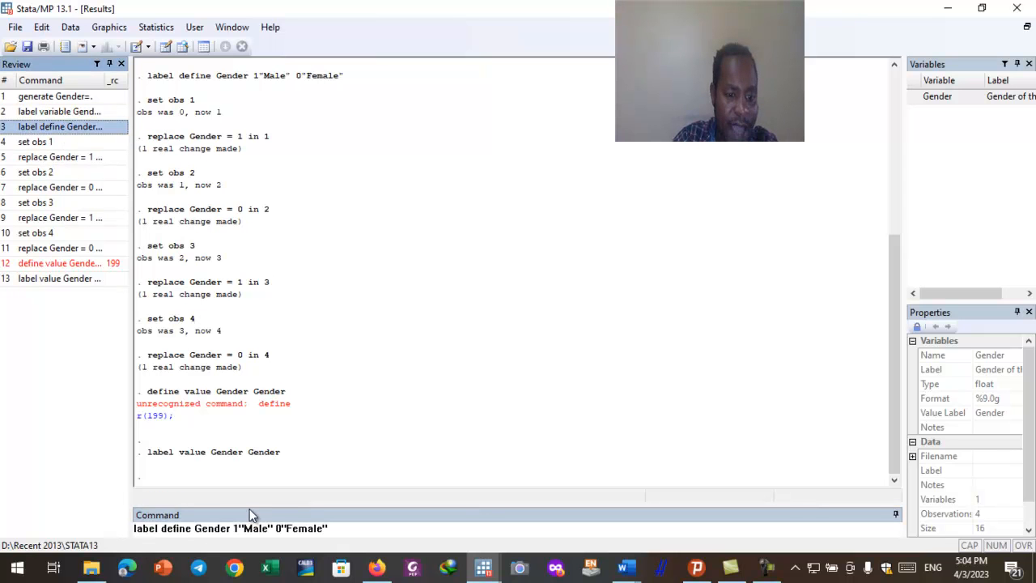
{"action": "left_click", "coordinate": [234, 528]}
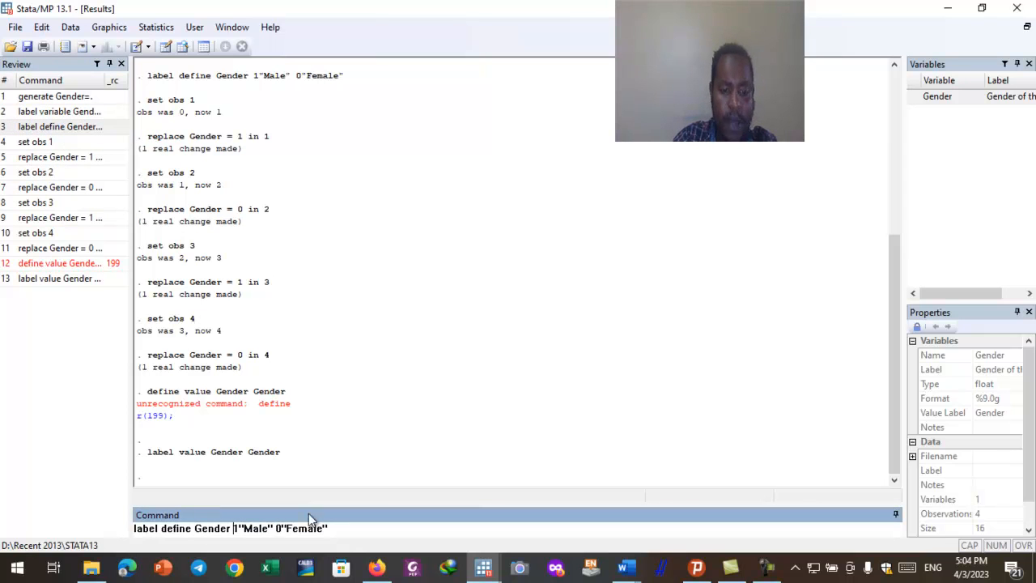
{"action": "left_click_drag", "start_coordinate": [330, 528], "coordinate": [81, 531]}
{"action": "key", "text": "BackSpace"}
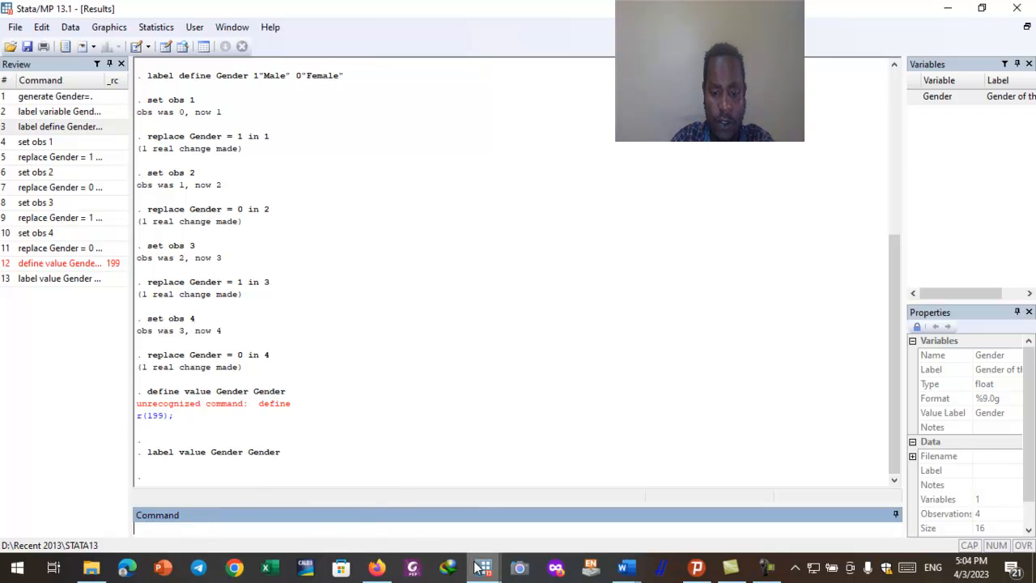
Reopen the Data Editor showing Gender as Male, Female, Male, Female.
{"action": "mouse_move", "coordinate": [483, 567]}
{"action": "mouse_move", "coordinate": [564, 528]}
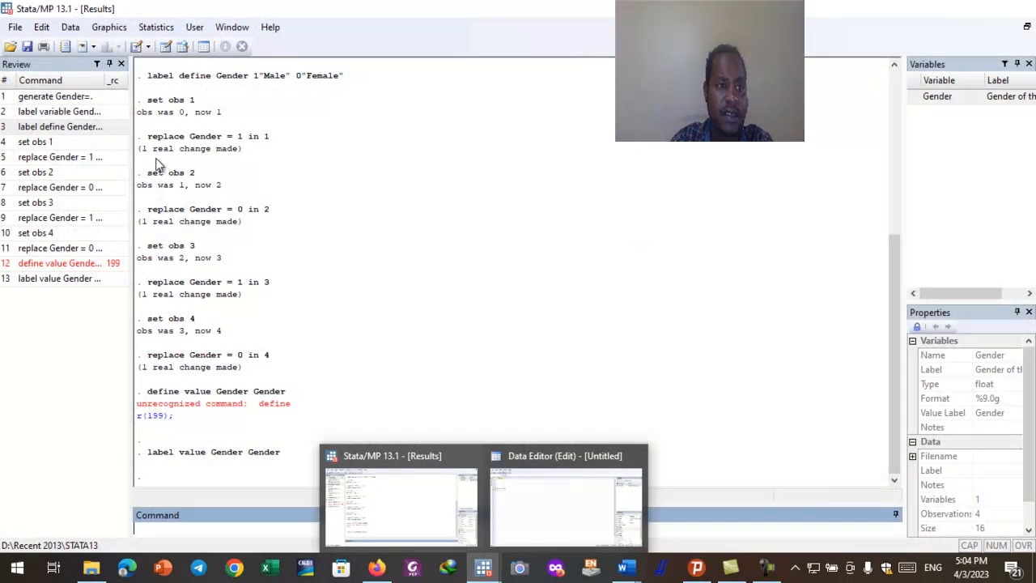
{"action": "left_click", "coordinate": [164, 47]}
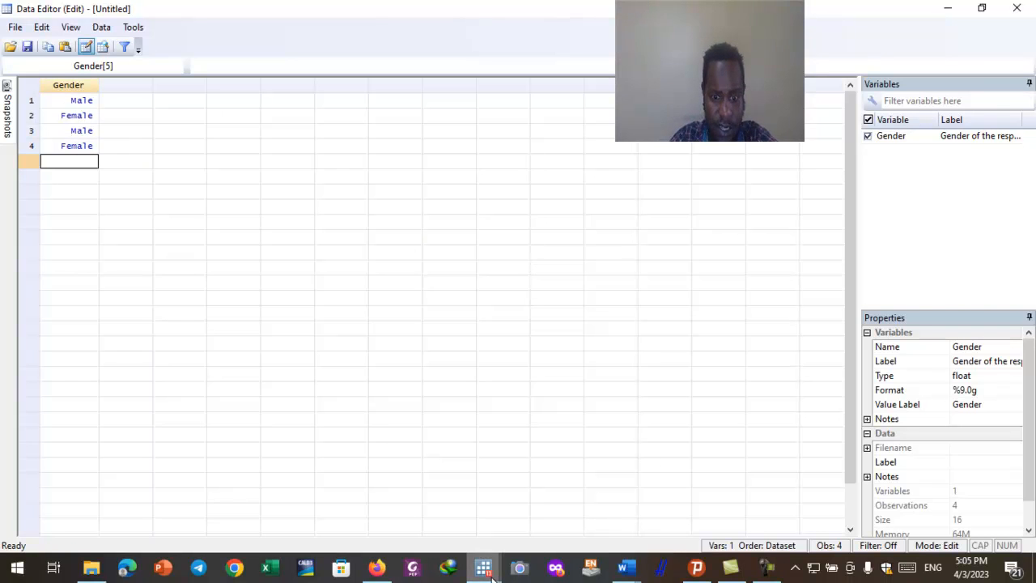
Leave the Data Editor's Male/Female Gender column and bring the Results window back to the front.
{"action": "mouse_move", "coordinate": [491, 575]}
{"action": "left_click", "coordinate": [428, 527]}
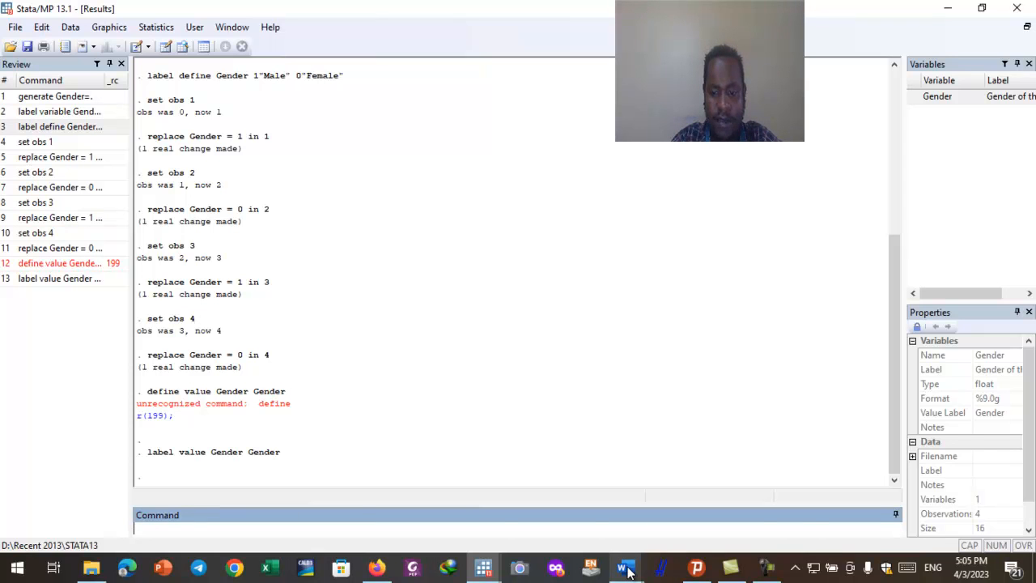
{"action": "mouse_move", "coordinate": [622, 567]}
{"action": "left_click", "coordinate": [752, 518]}
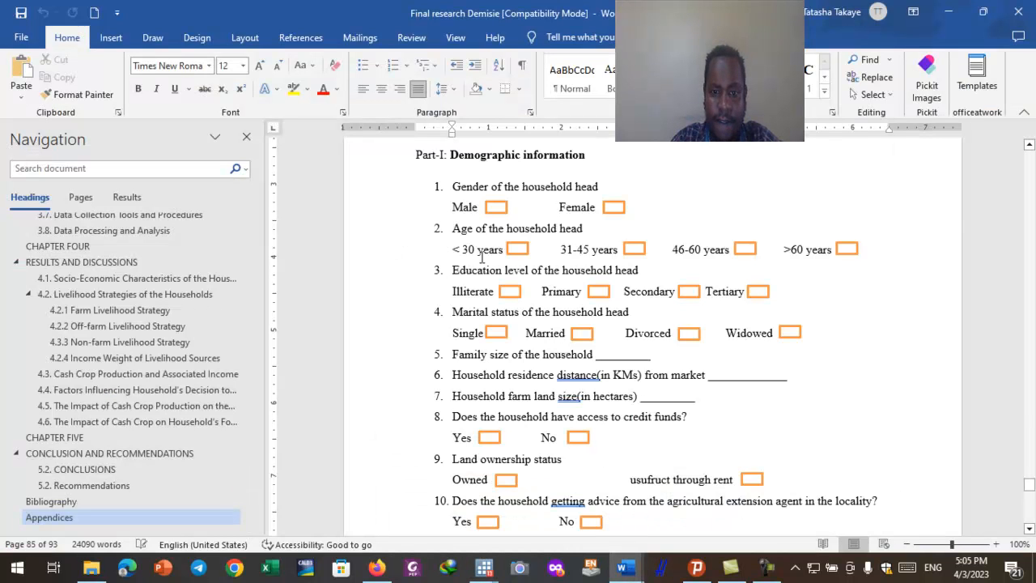
{"action": "left_click_drag", "start_coordinate": [454, 229], "coordinate": [589, 231]}
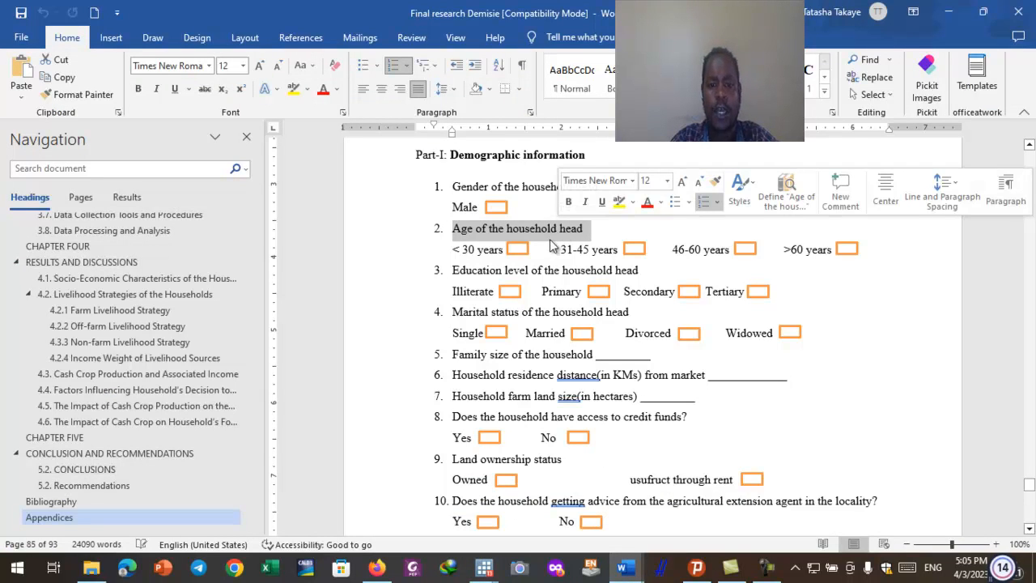
{"action": "mouse_move", "coordinate": [486, 570]}
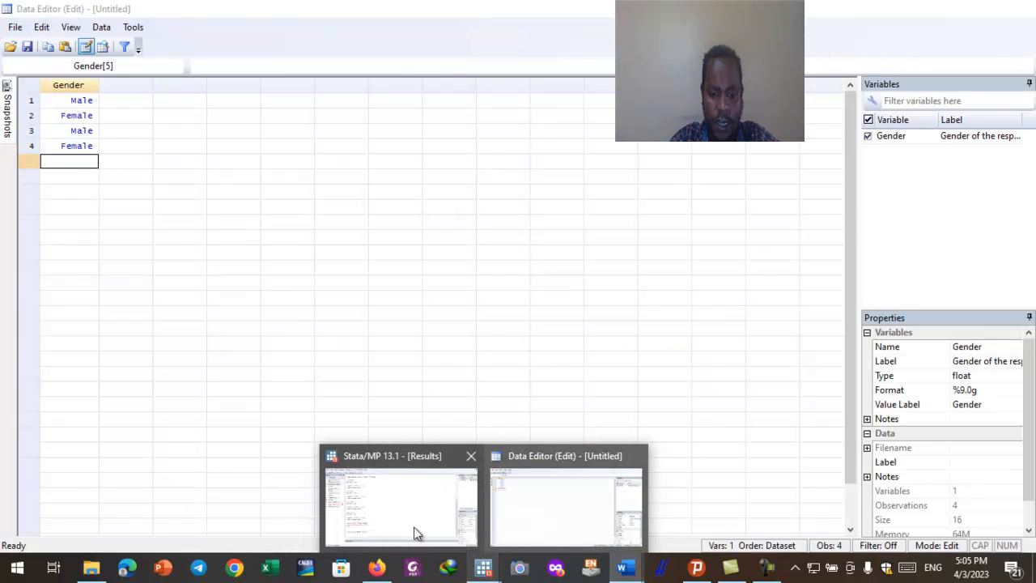
{"action": "left_click", "coordinate": [414, 527]}
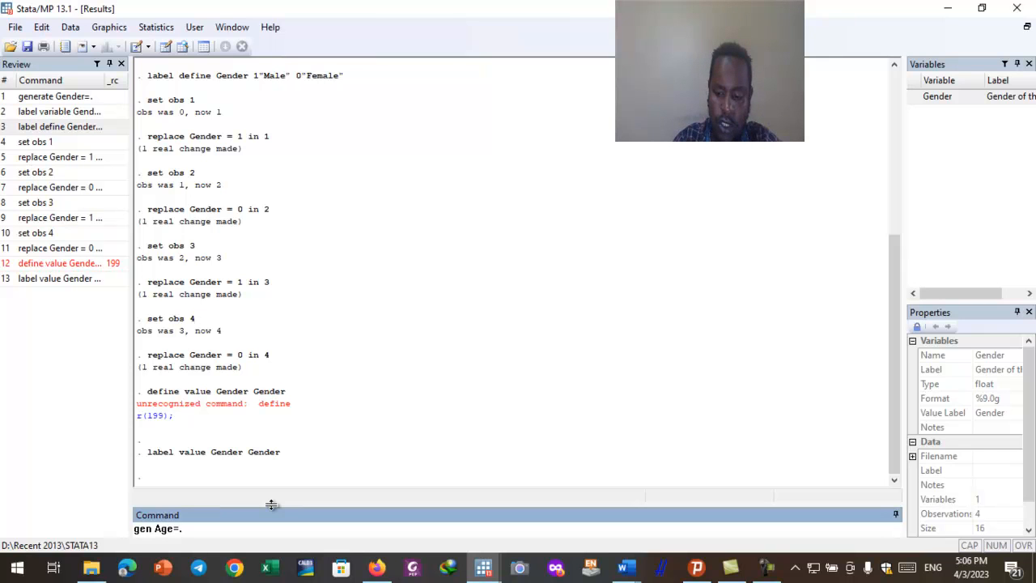
Run gen Age=. to create an empty Age variable, then view it in the Data Editor.
{"action": "key", "text": "Return"}
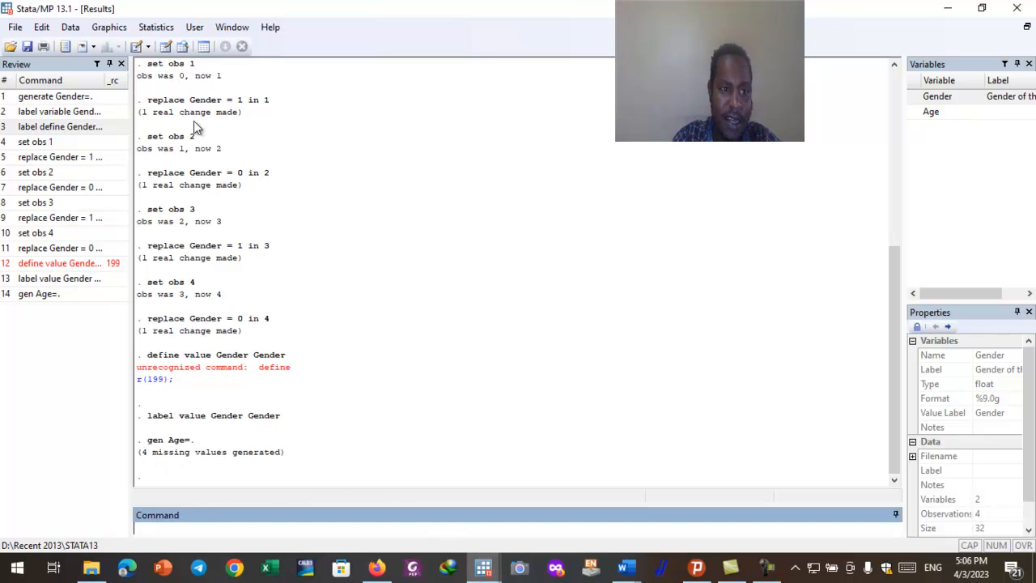
{"action": "left_click", "coordinate": [165, 47]}
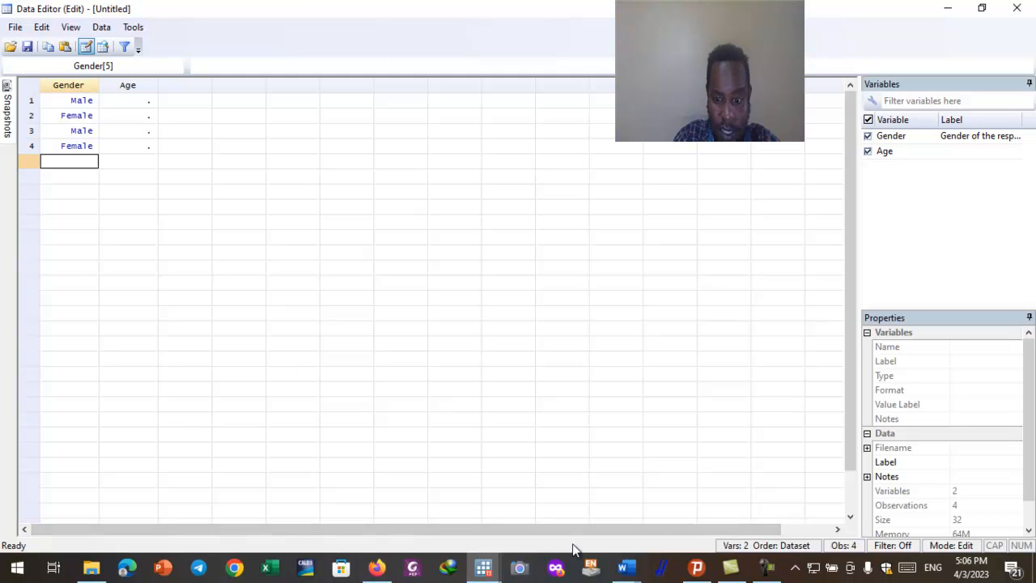
Bring the Stata Results window back in front of the Data Editor.
{"action": "mouse_move", "coordinate": [474, 569]}
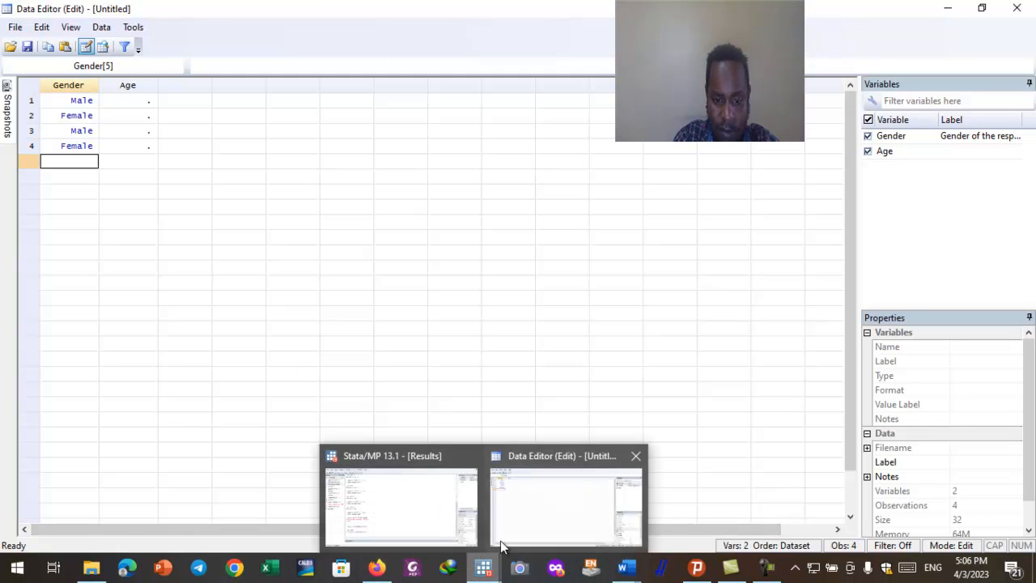
{"action": "left_click", "coordinate": [376, 475]}
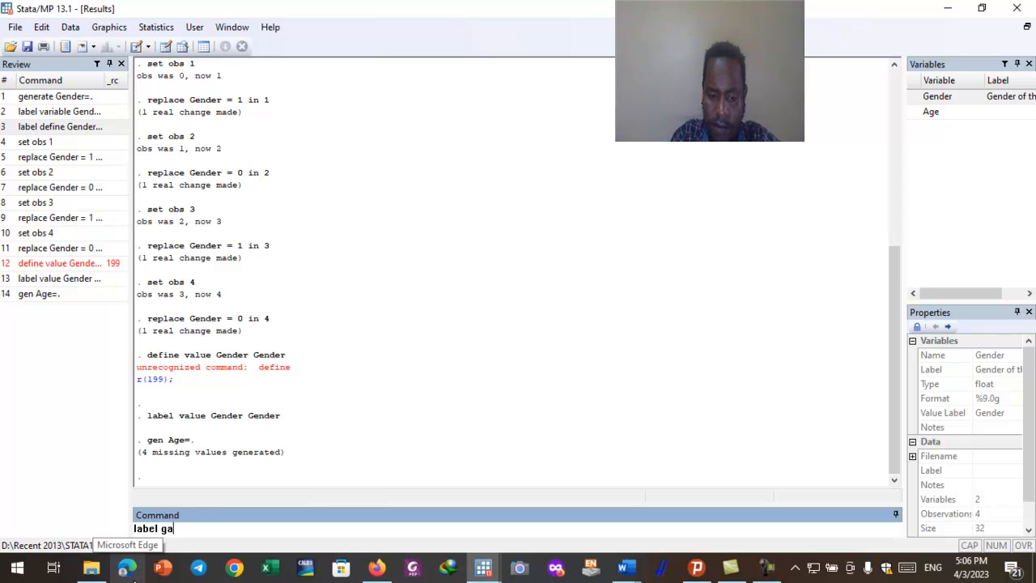
Run label variable Age "Age category of the respondent".
{"action": "key", "text": "BackSpace"}
{"action": "key", "text": "BackSpace"}
{"action": "key", "text": "BackSpace"}
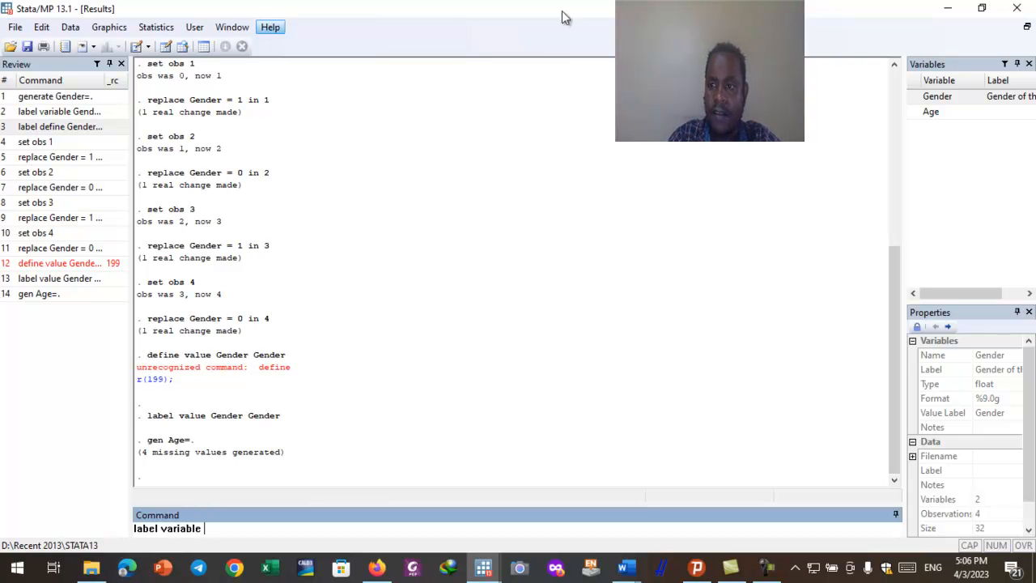
{"action": "type", "text": "variable"}
{"action": "left_click", "coordinate": [931, 112]}
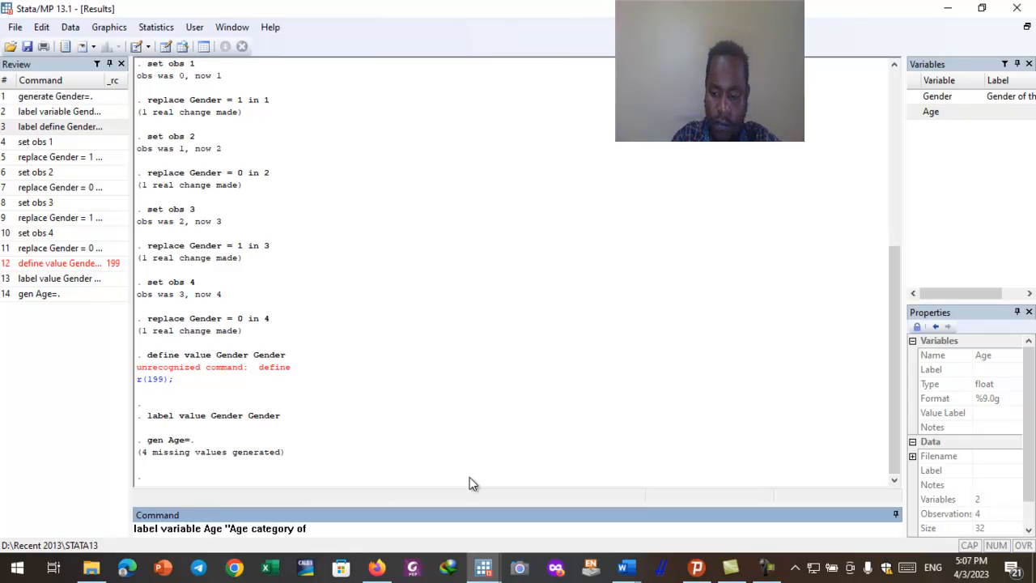
{"action": "type", "text": "ghe"}
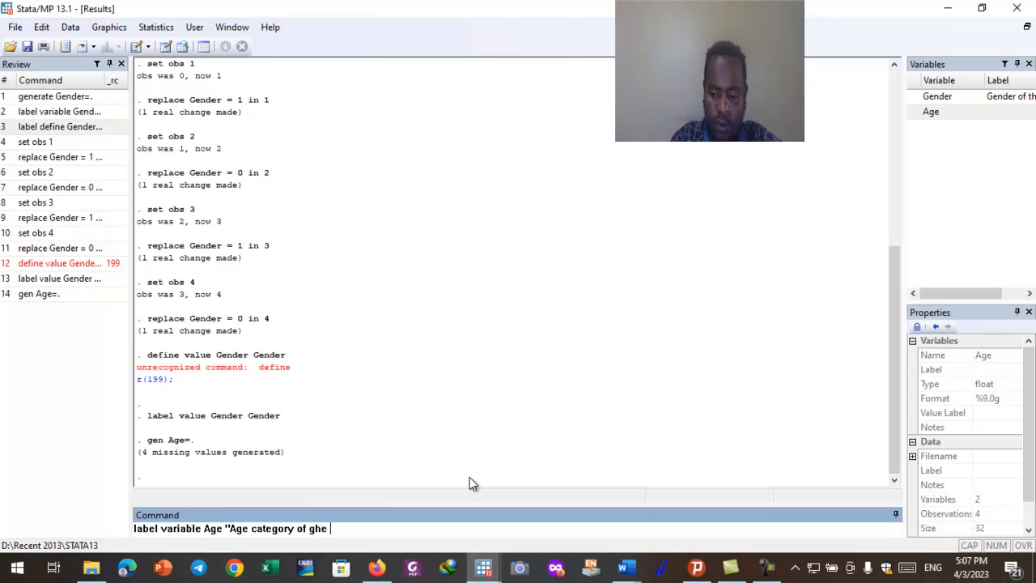
{"action": "key", "text": "BackSpace"}
{"action": "key", "text": "BackSpace"}
{"action": "key", "text": "BackSpace"}
{"action": "type", "text": "th"}
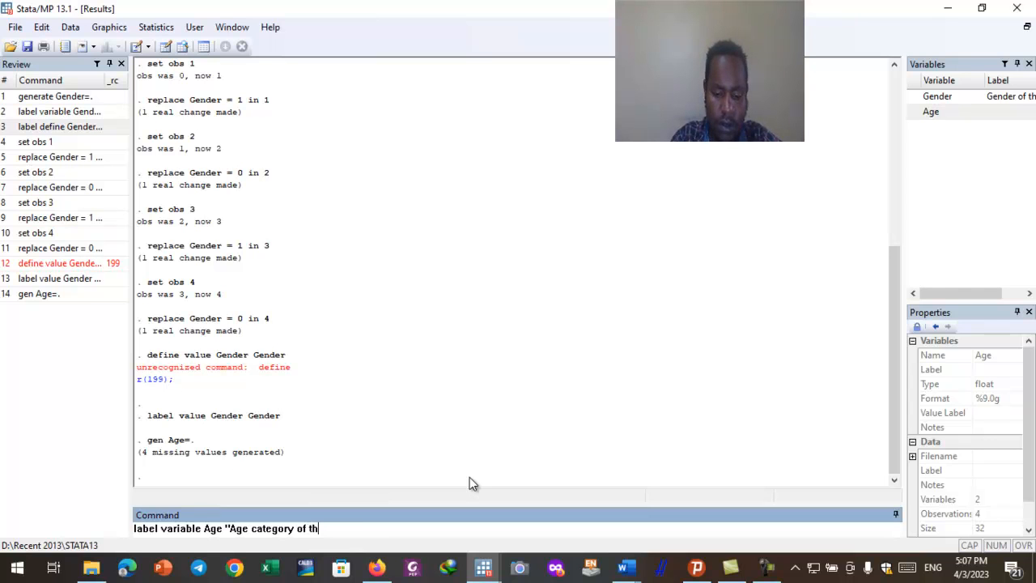
{"action": "type", "text": "e responden"}
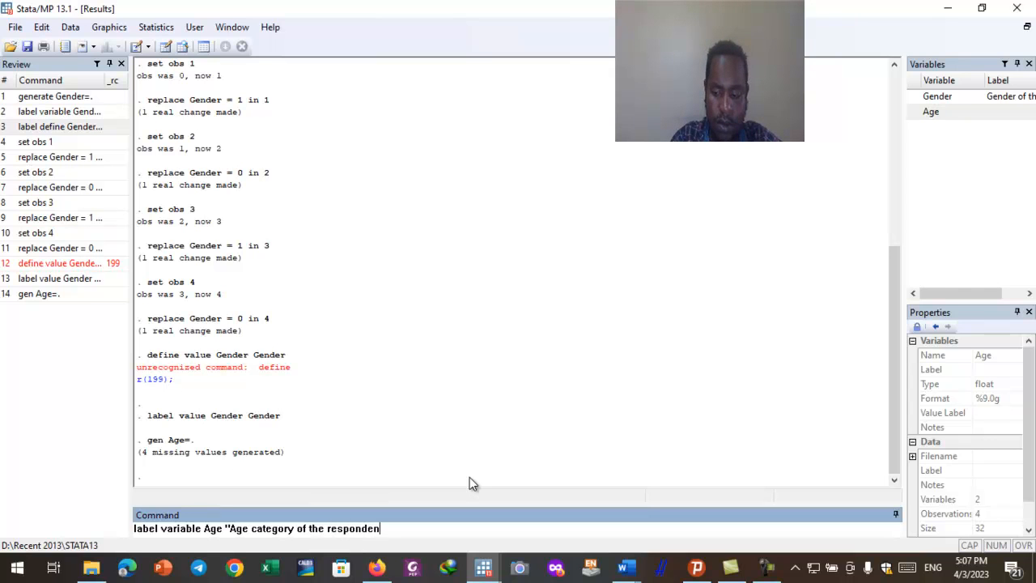
{"action": "type", "text": "t\""}
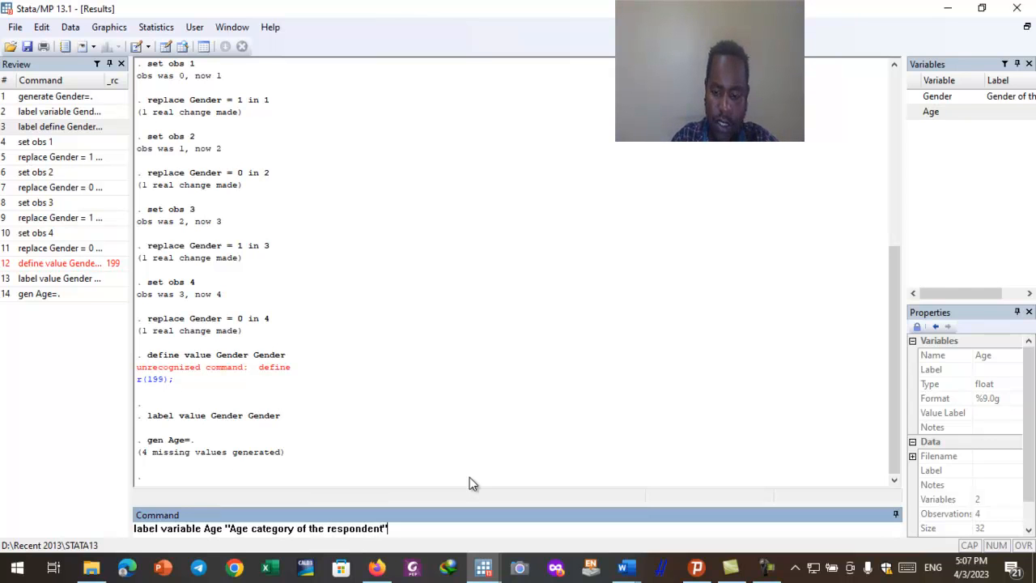
{"action": "key", "text": "Return"}
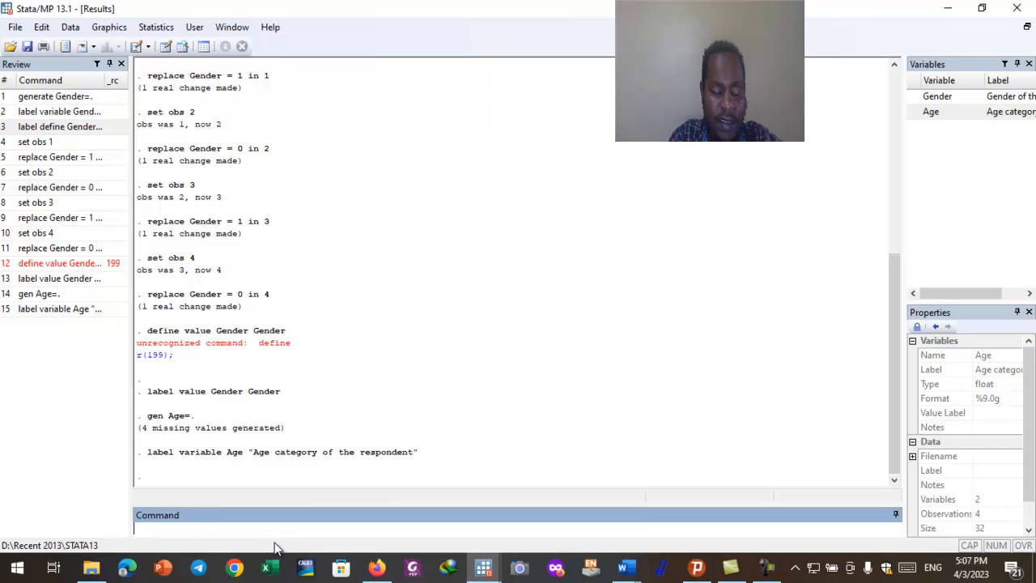
Start the command 'label define Age' and bring up the Word questionnaire.
{"action": "type", "text": "lab"}
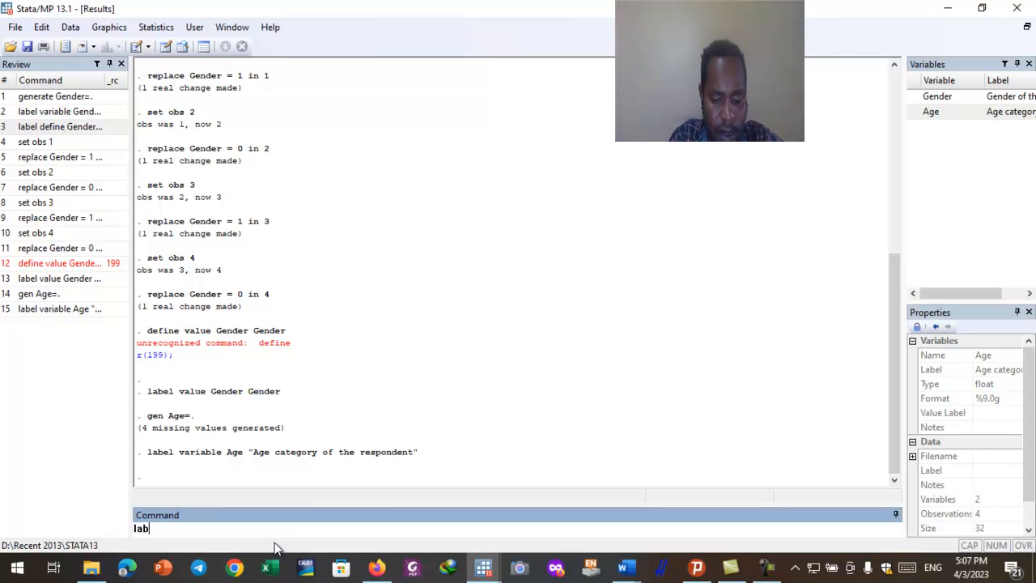
{"action": "type", "text": "el define"}
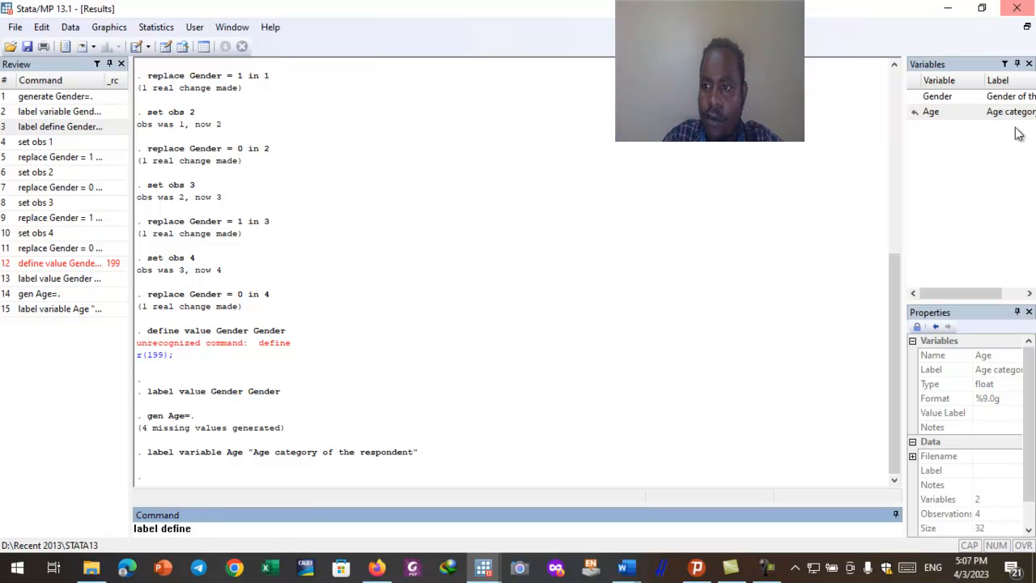
{"action": "left_click", "coordinate": [945, 111]}
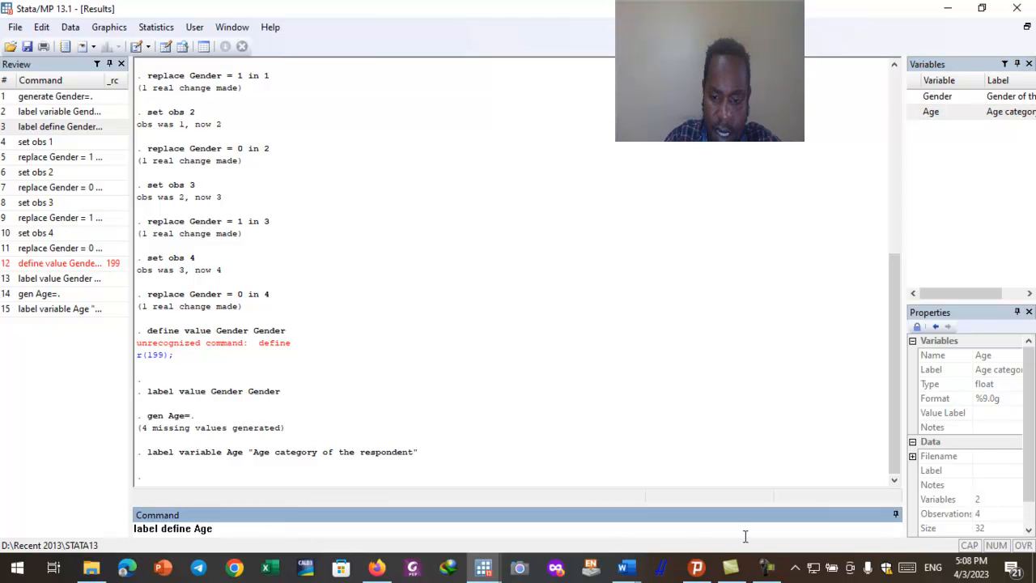
{"action": "left_click", "coordinate": [623, 566]}
{"action": "left_click", "coordinate": [803, 506]}
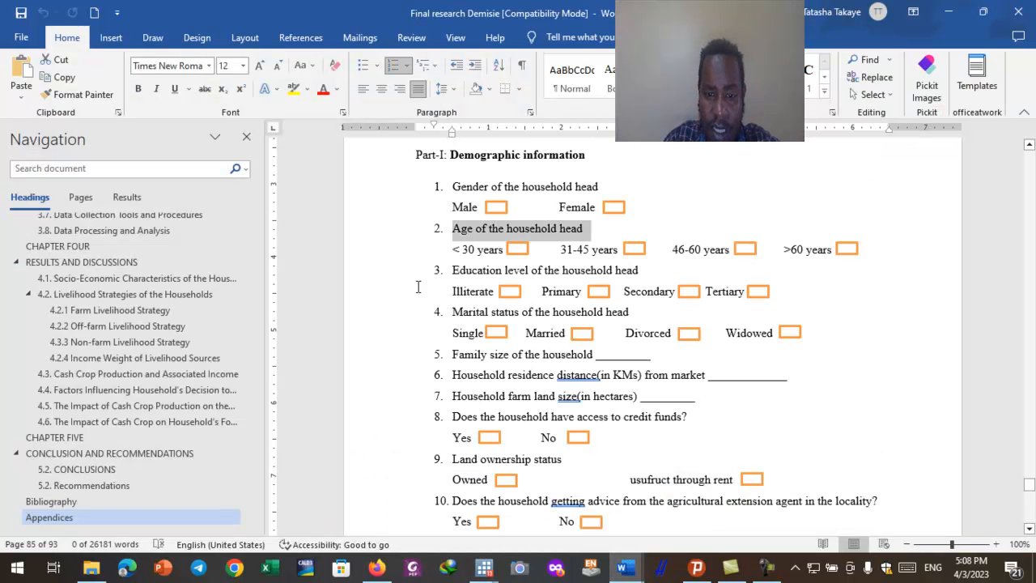
{"action": "left_click", "coordinate": [547, 250]}
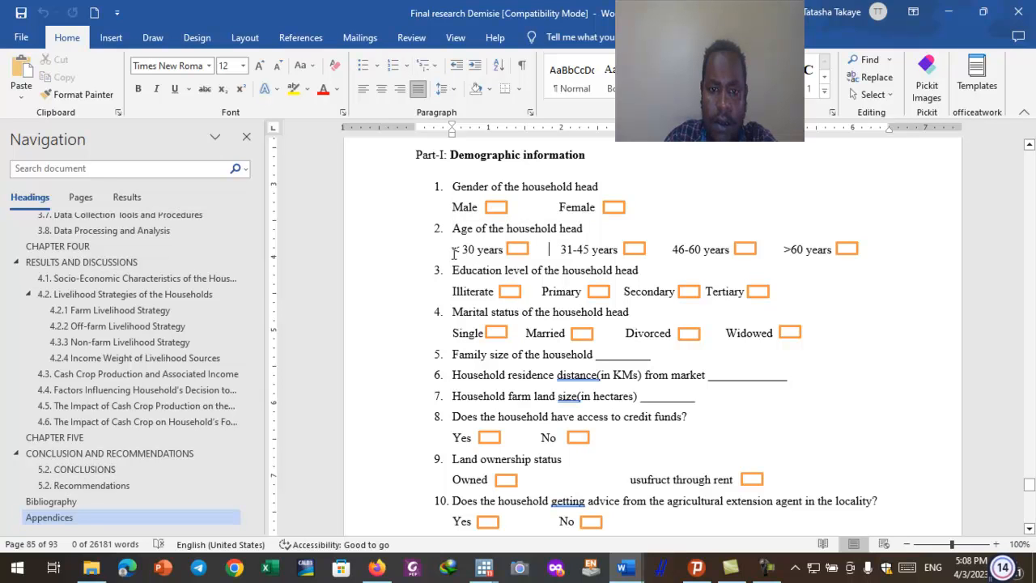
{"action": "left_click_drag", "start_coordinate": [451, 252], "coordinate": [489, 256]}
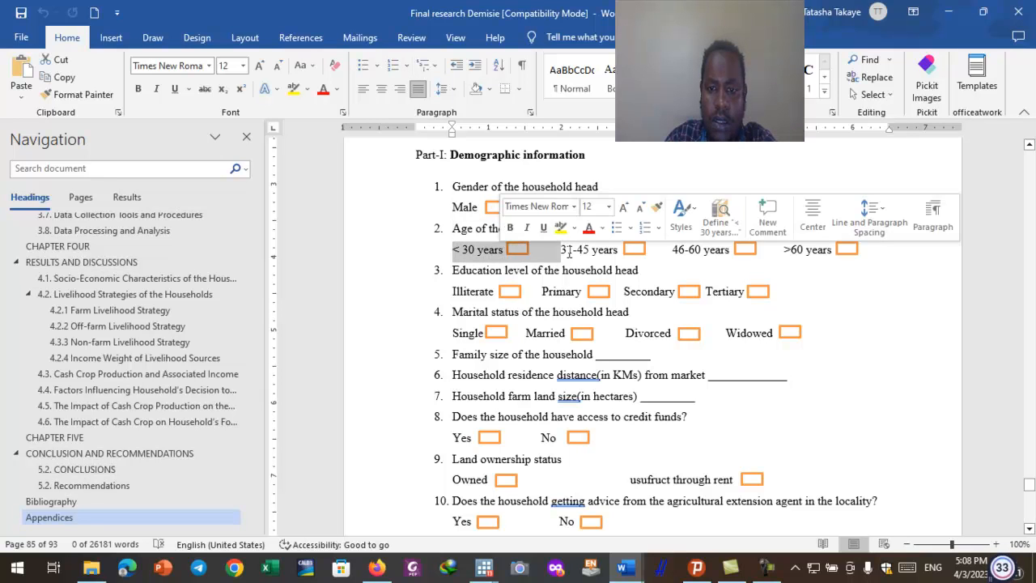
{"action": "left_click", "coordinate": [569, 250]}
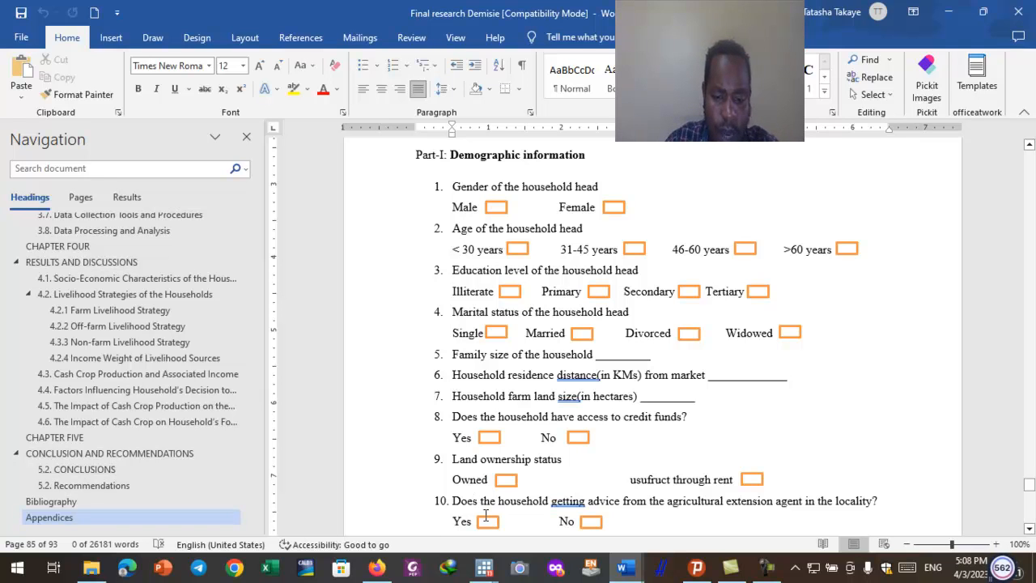
{"action": "left_click", "coordinate": [452, 251]}
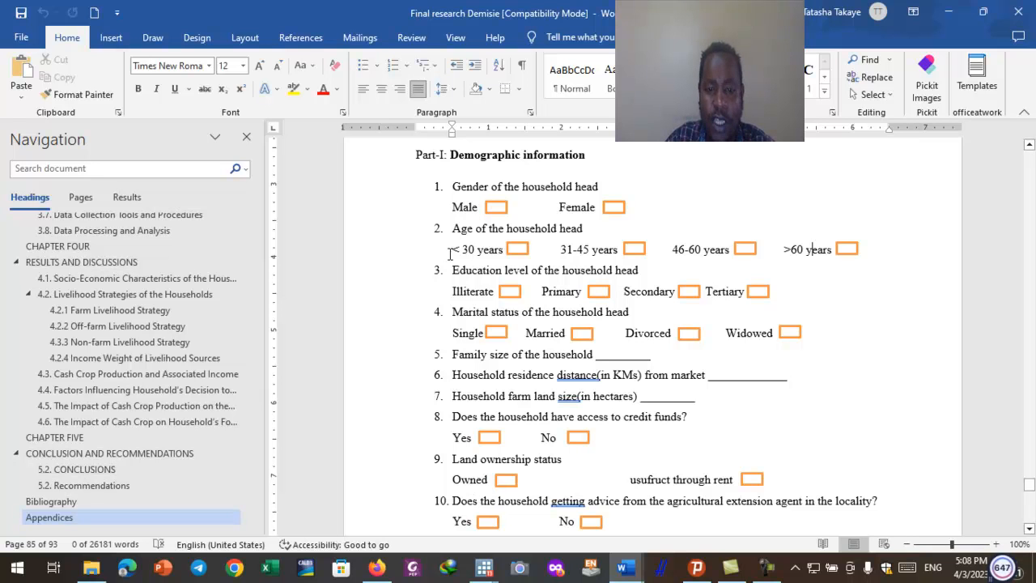
{"action": "left_click_drag", "start_coordinate": [467, 251], "coordinate": [864, 249]}
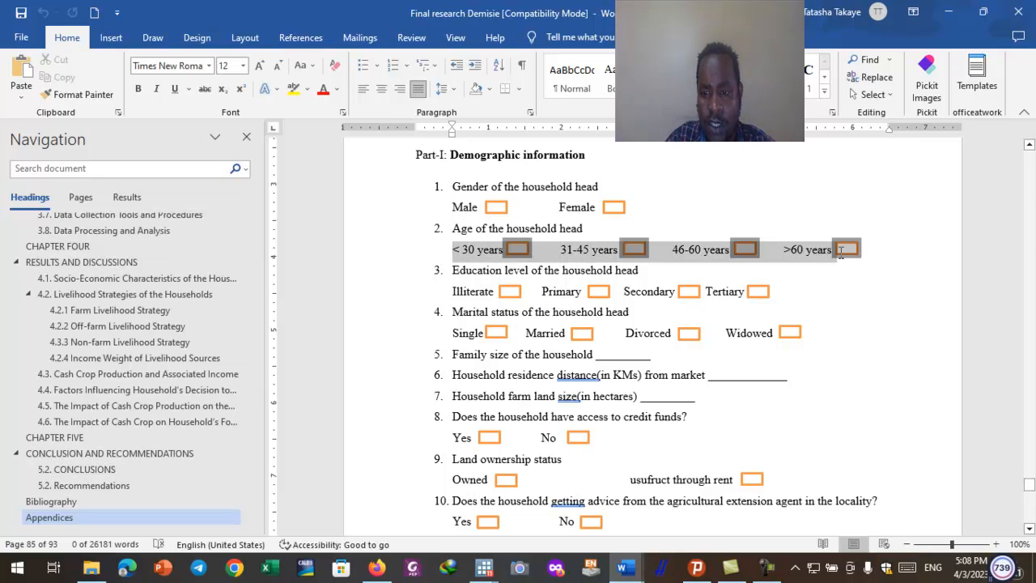
{"action": "left_click", "coordinate": [584, 263]}
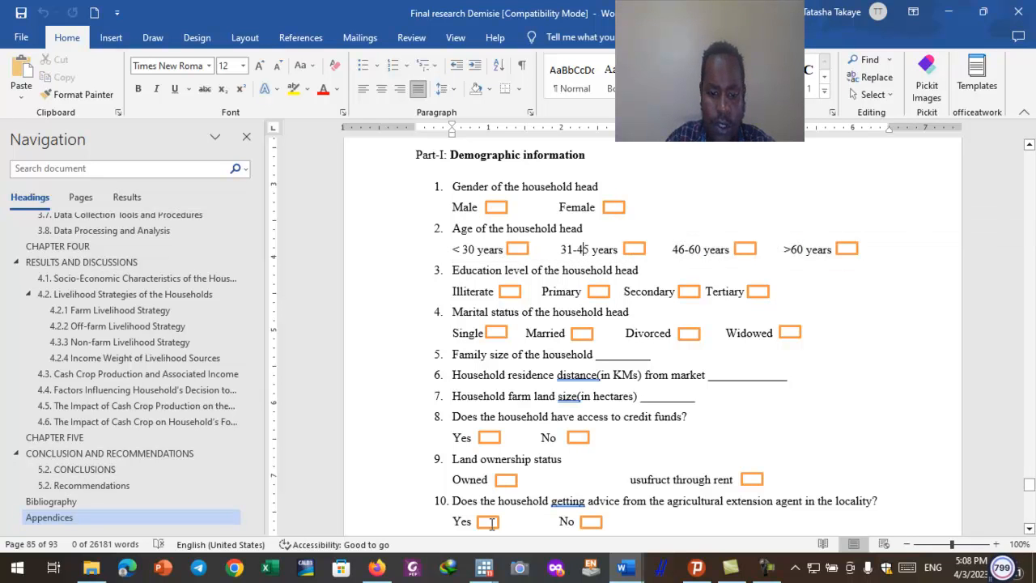
{"action": "left_click", "coordinate": [483, 566]}
{"action": "left_click", "coordinate": [482, 546]}
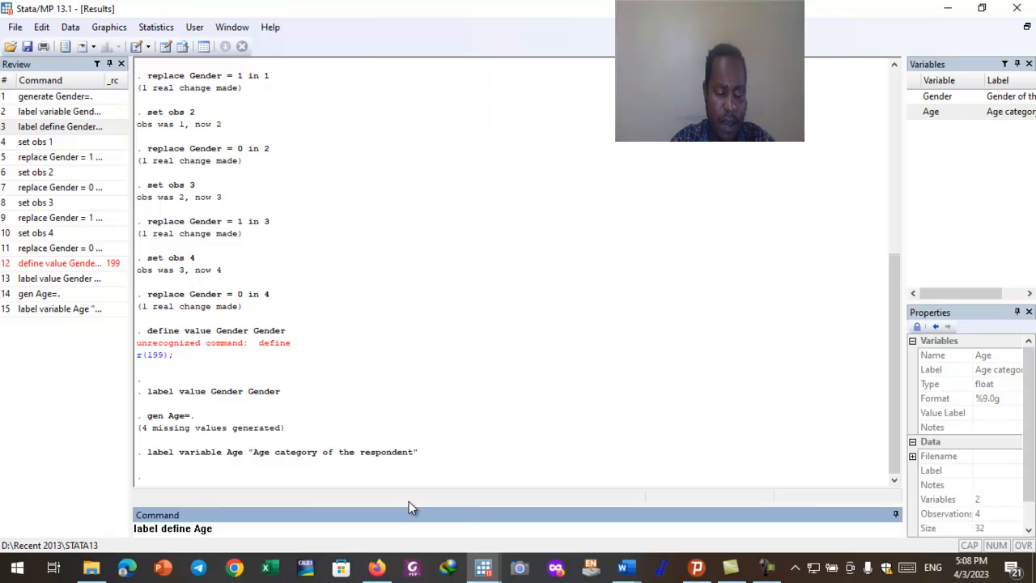
Add 1"<30 years" and the start of 2"31- to the Age definition, then check the questionnaire.
{"action": "type", "text": "1"}
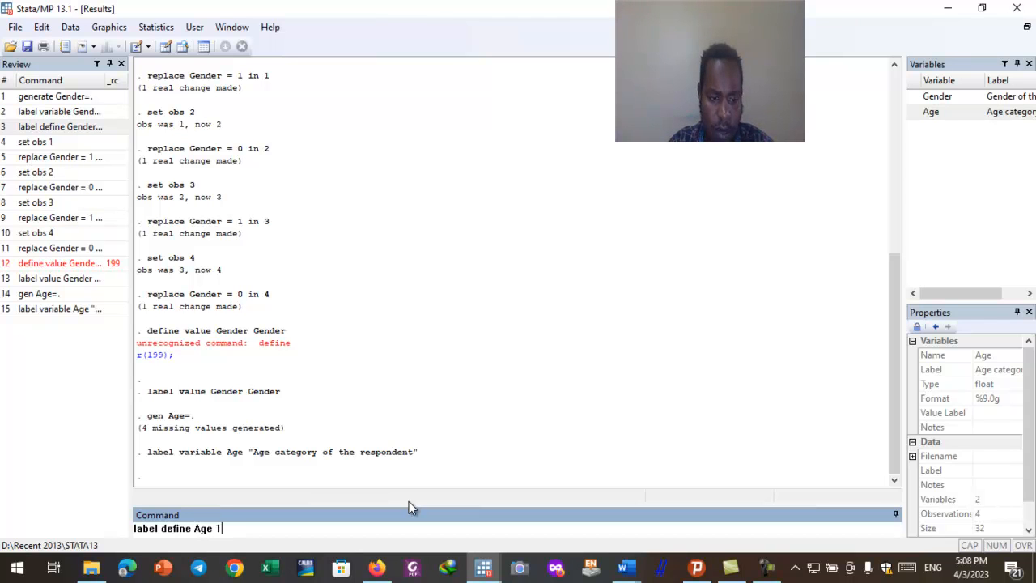
{"action": "type", "text": "\"<30 years"}
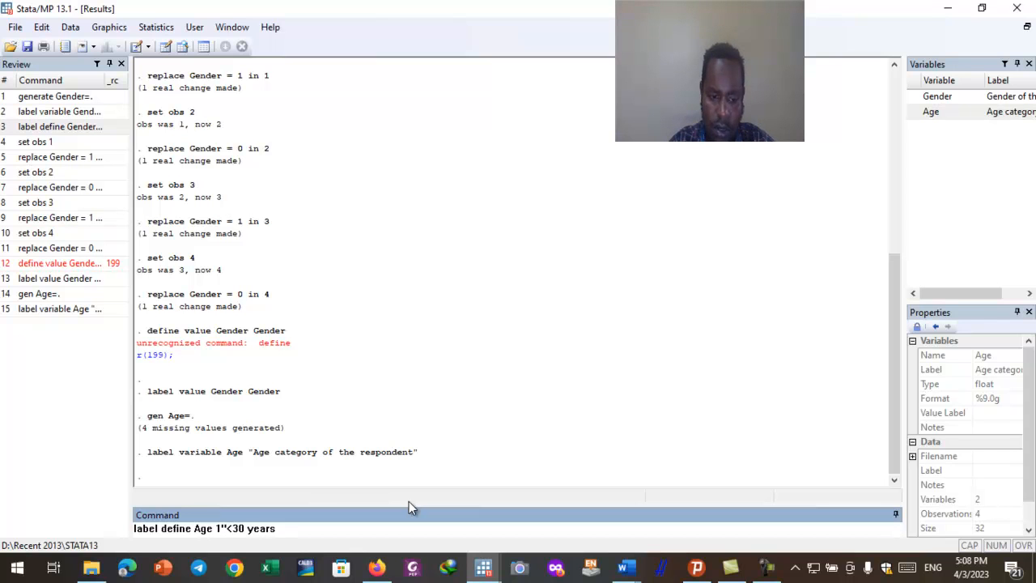
{"action": "type", "text": "\" 2"}
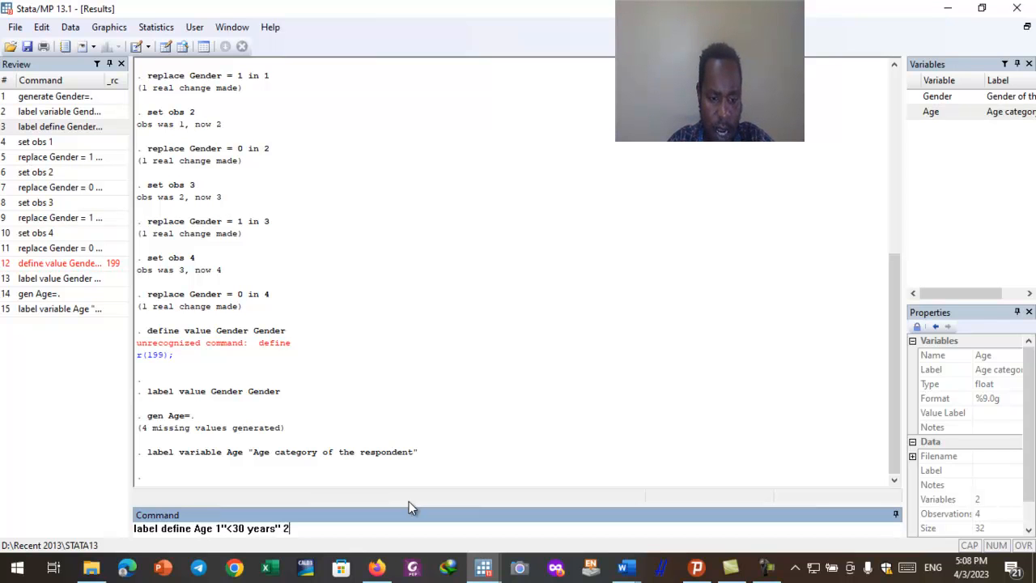
{"action": "type", "text": "\""}
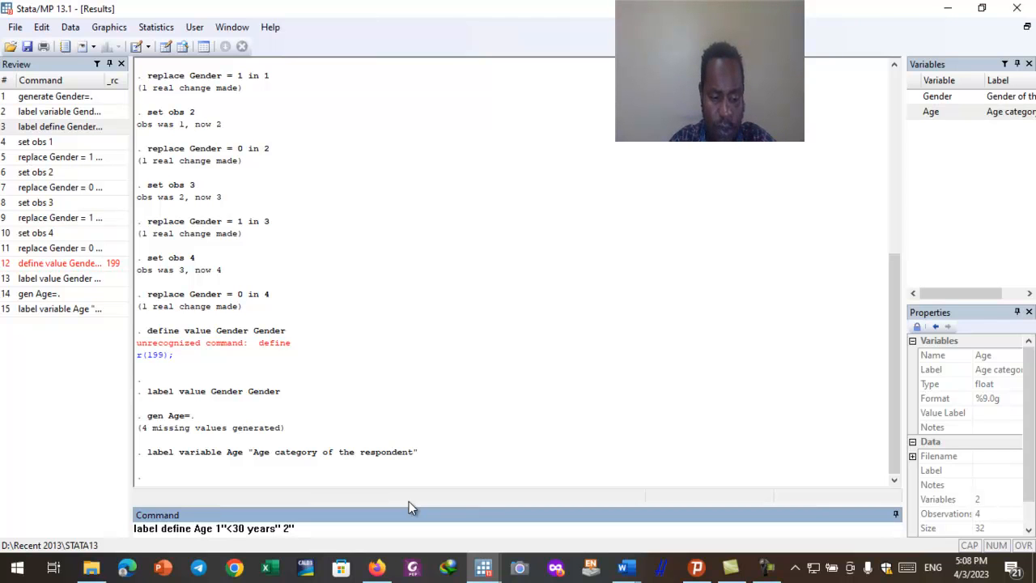
{"action": "type", "text": "31-"}
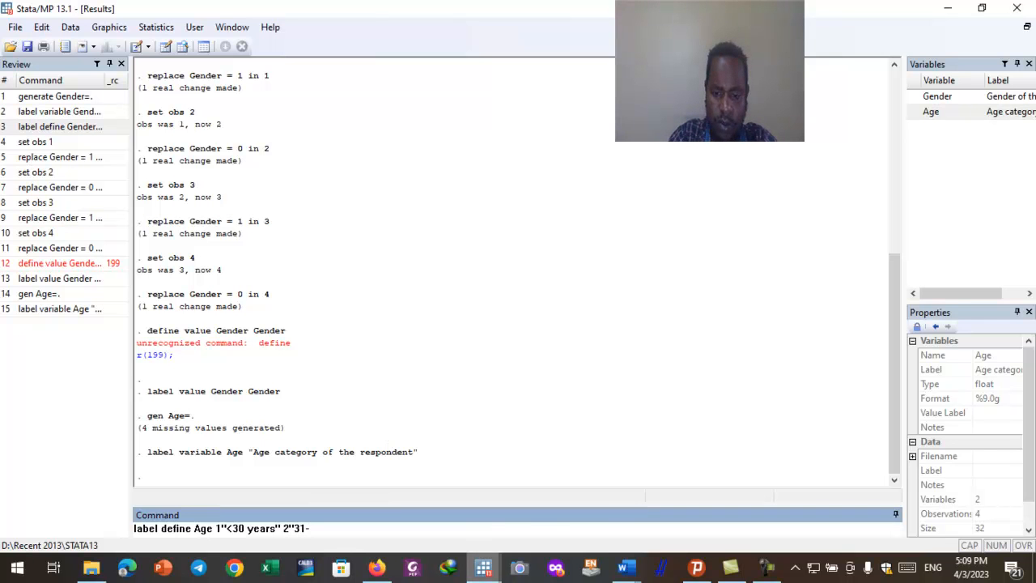
{"action": "mouse_move", "coordinate": [623, 571]}
{"action": "left_click", "coordinate": [801, 506]}
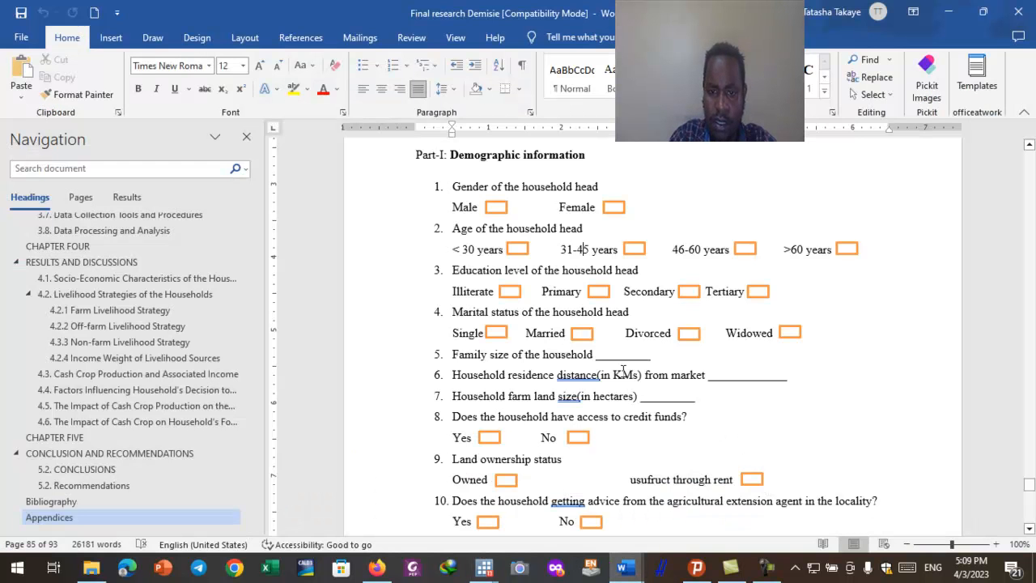
Complete category 2 as 31-45, begin category 3, and recheck the questionnaire's age ranges.
{"action": "key", "text": "alt+Tab"}
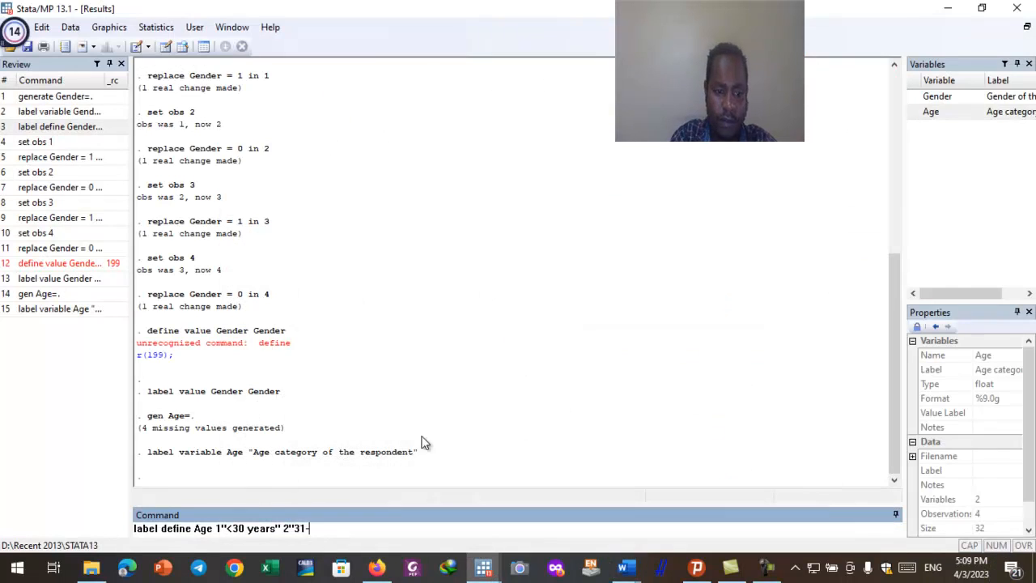
{"action": "type", "text": "4"}
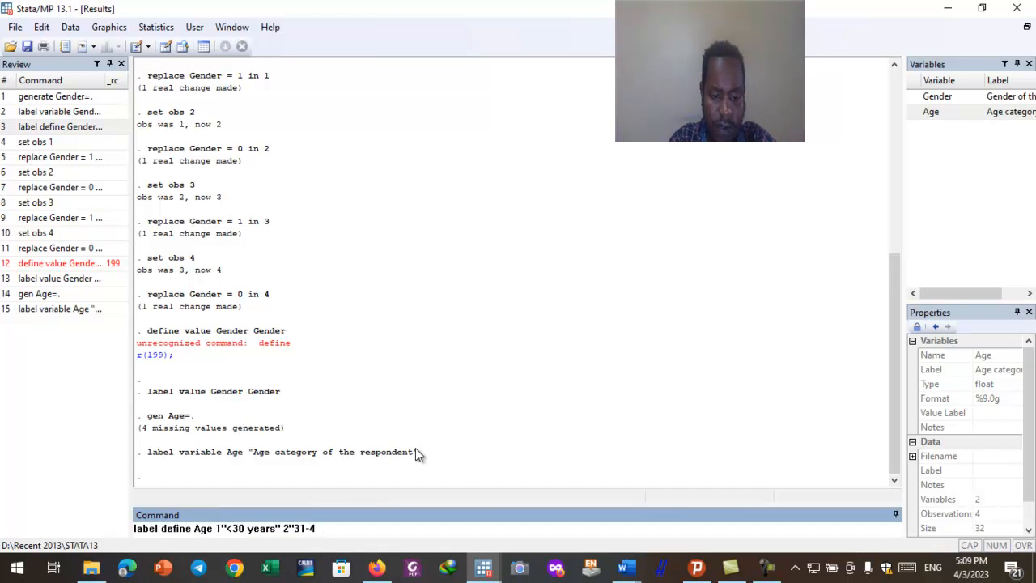
{"action": "type", "text": "55"}
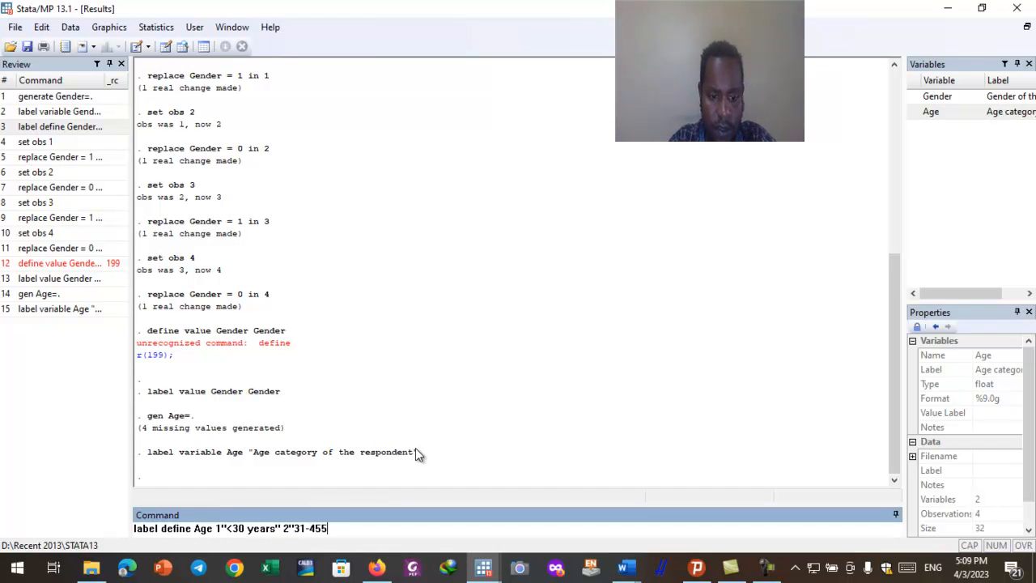
{"action": "key", "text": "BackSpace"}
{"action": "type", "text": "\" "}
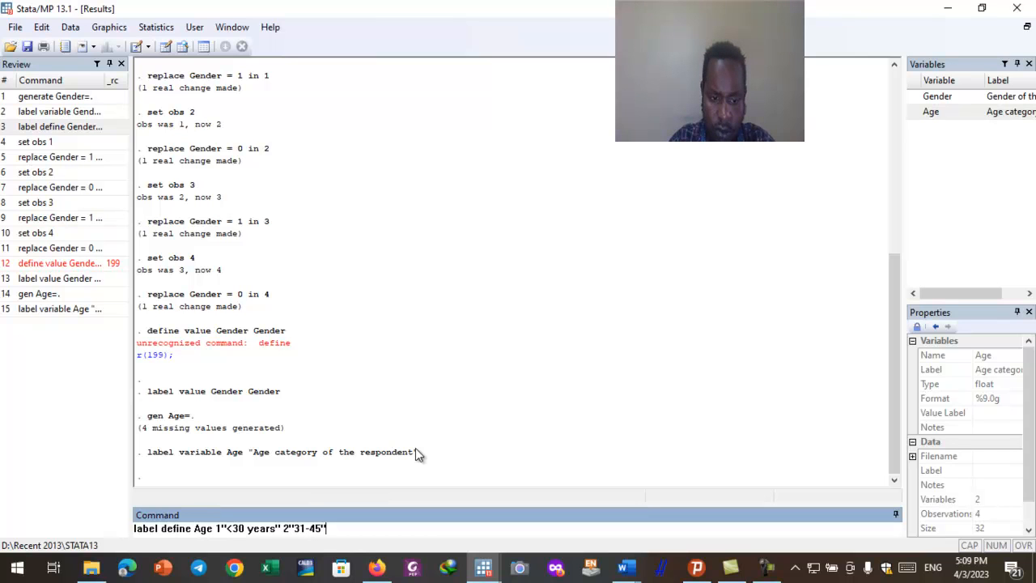
{"action": "type", "text": "3"}
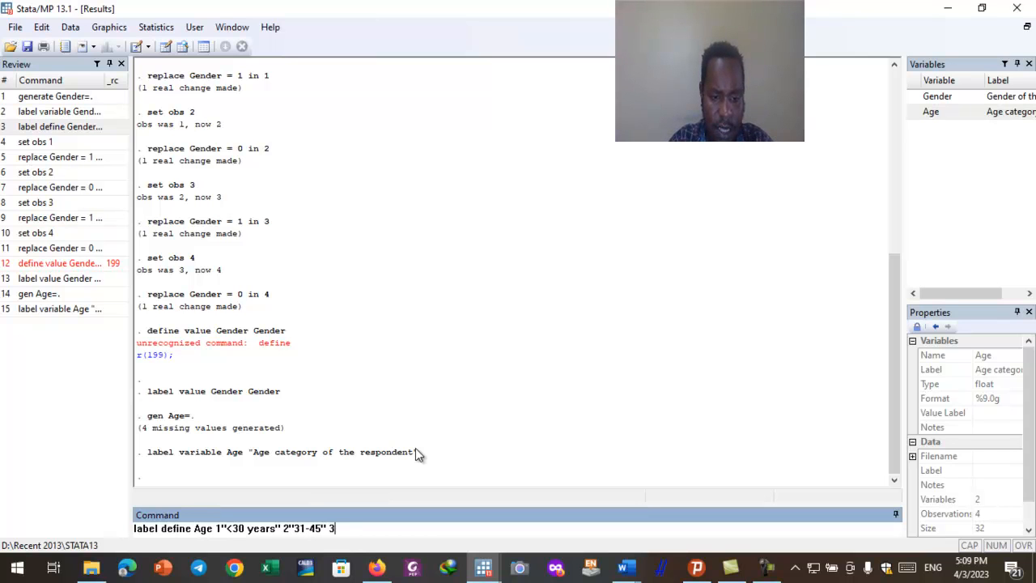
{"action": "type", "text": "\""}
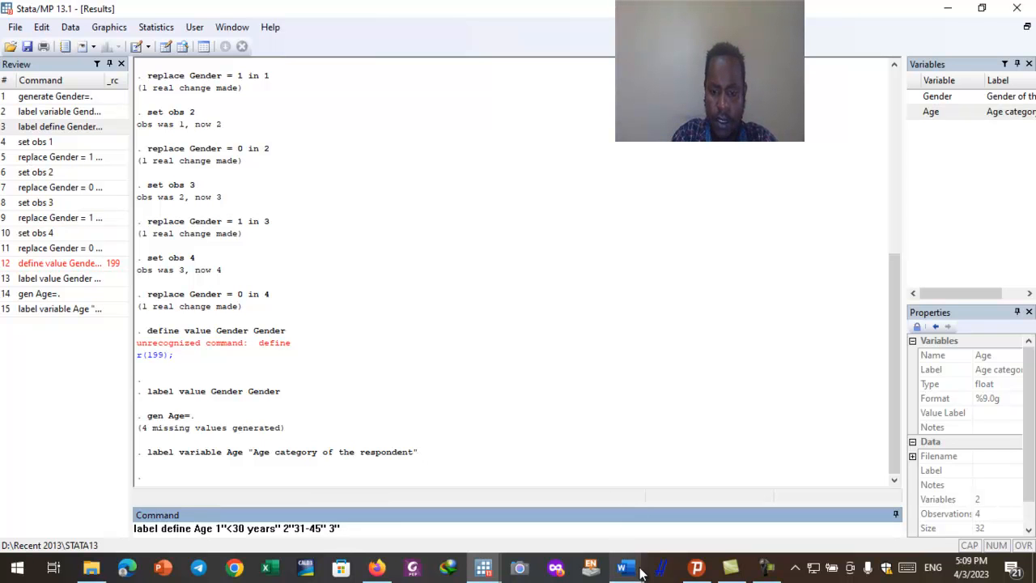
{"action": "mouse_move", "coordinate": [625, 567]}
{"action": "left_click", "coordinate": [767, 509]}
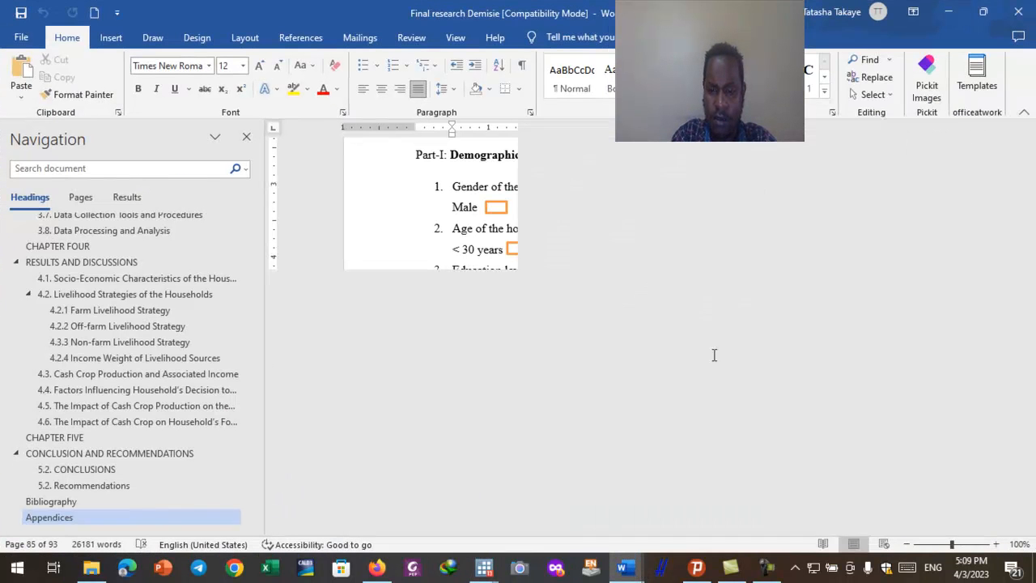
Finish the Age value label with 3"46-60 years" and 4">69 years" and run label define.
{"action": "left_click", "coordinate": [948, 11]}
{"action": "type", "text": "45\" 3\"4"}
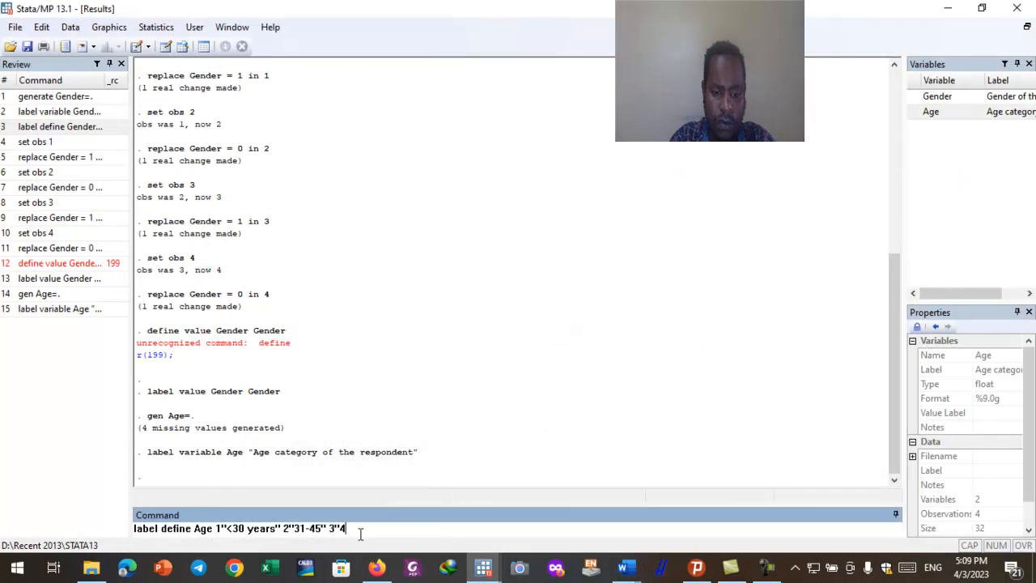
{"action": "type", "text": "6-60 years"}
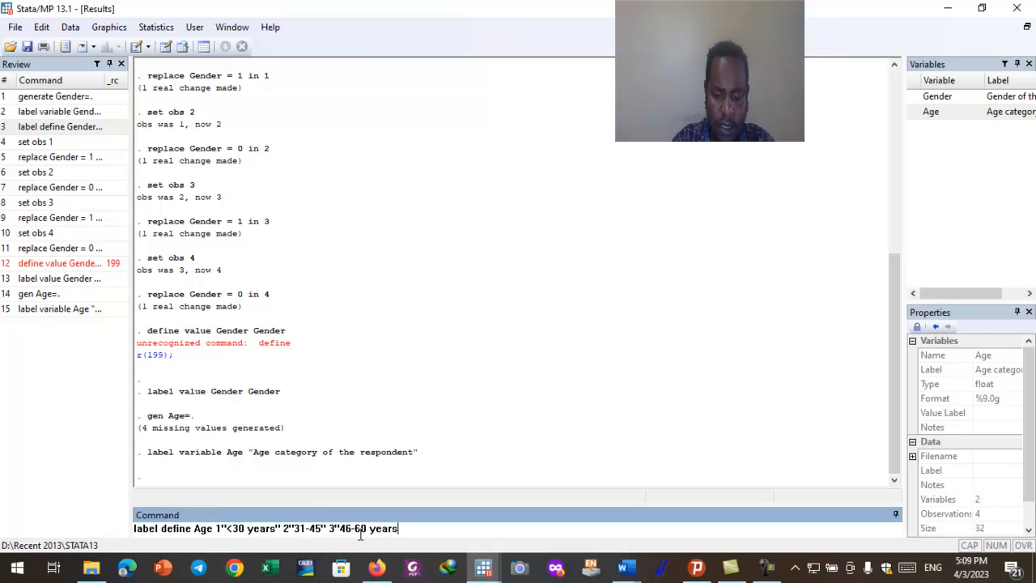
{"action": "type", "text": "\""}
{"action": "key", "text": "Left"}
{"action": "key", "text": "Left"}
{"action": "key", "text": "Left"}
{"action": "key", "text": "Left"}
{"action": "key", "text": "Left"}
{"action": "key", "text": "Left"}
{"action": "key", "text": "Left"}
{"action": "key", "text": "Left"}
{"action": "key", "text": "Left"}
{"action": "key", "text": "Left"}
{"action": "key", "text": "Left"}
{"action": "key", "text": "Left"}
{"action": "key", "text": "Left"}
{"action": "key", "text": "Left"}
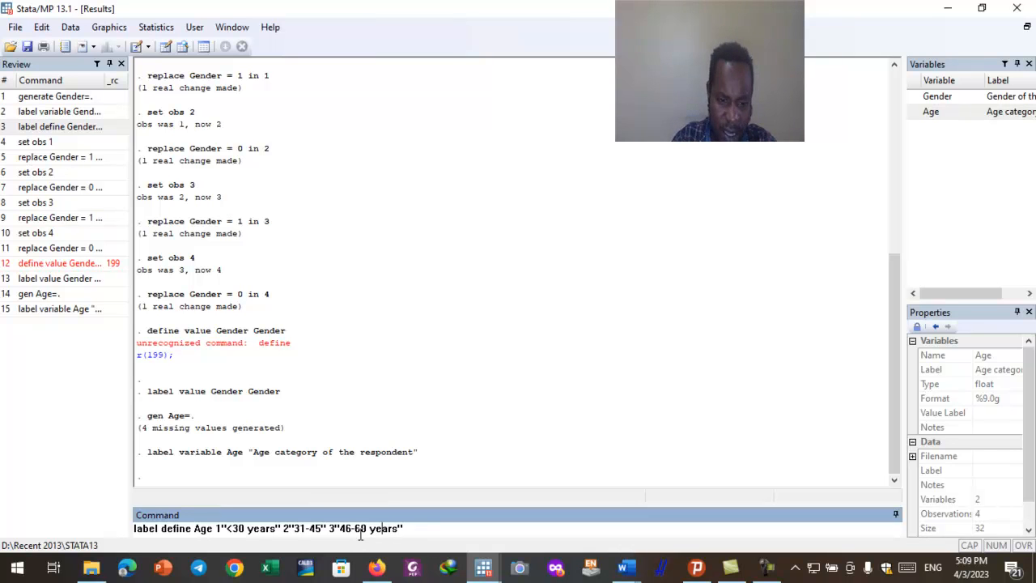
{"action": "type", "text": "years"}
{"action": "key", "text": "Right"}
{"action": "key", "text": "Right"}
{"action": "key", "text": "Right"}
{"action": "key", "text": "Right"}
{"action": "key", "text": "Right"}
{"action": "key", "text": "Right"}
{"action": "key", "text": "Right"}
{"action": "key", "text": "Right"}
{"action": "key", "text": "Right"}
{"action": "key", "text": "Right"}
{"action": "key", "text": "Right"}
{"action": "key", "text": "Right"}
{"action": "key", "text": "Right"}
{"action": "key", "text": "Right"}
{"action": "key", "text": "Right"}
{"action": "key", "text": "Right"}
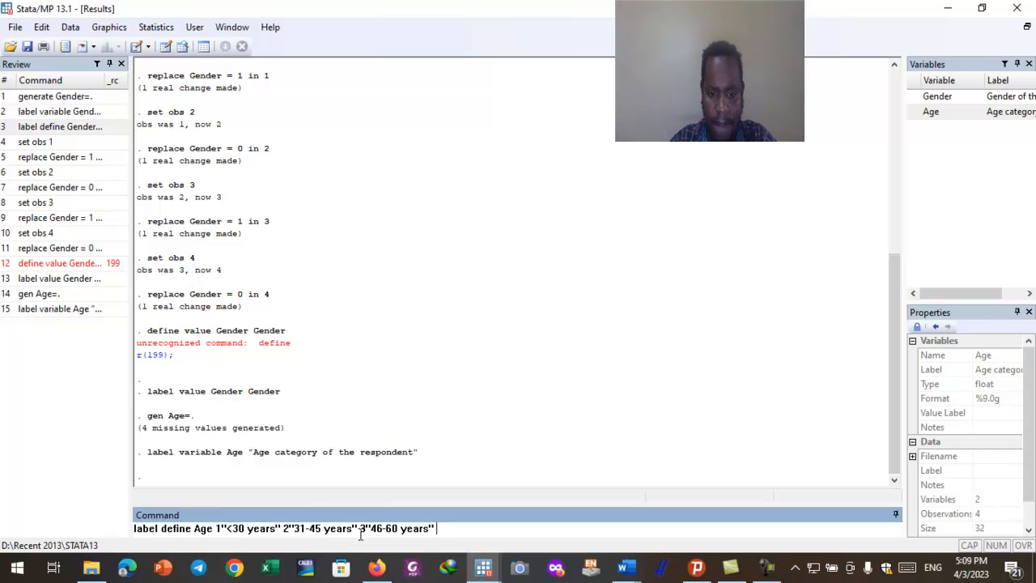
{"action": "left_click", "coordinate": [906, 570]}
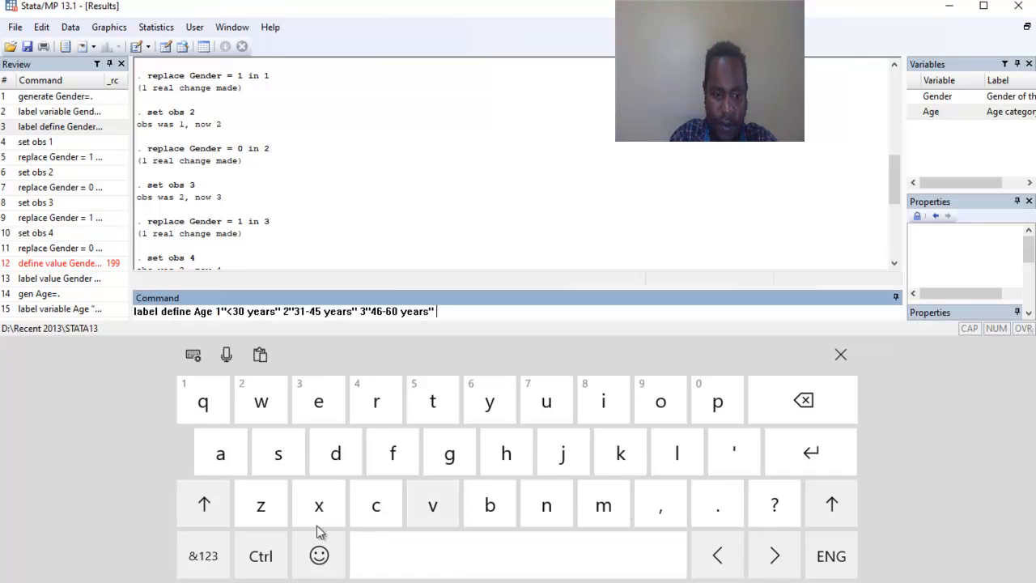
{"action": "left_click", "coordinate": [203, 556]}
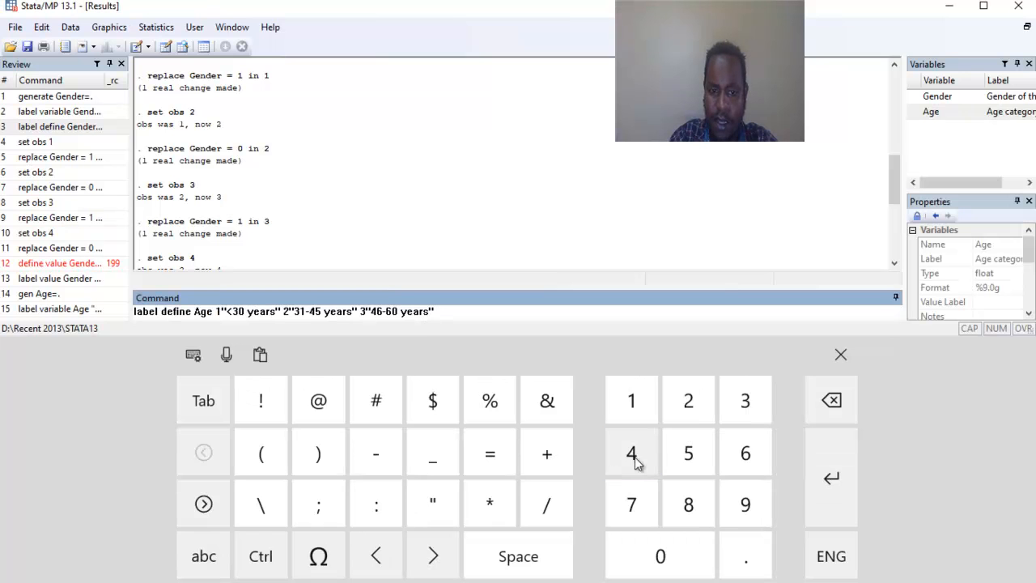
{"action": "left_click", "coordinate": [636, 461]}
{"action": "left_click", "coordinate": [840, 354]}
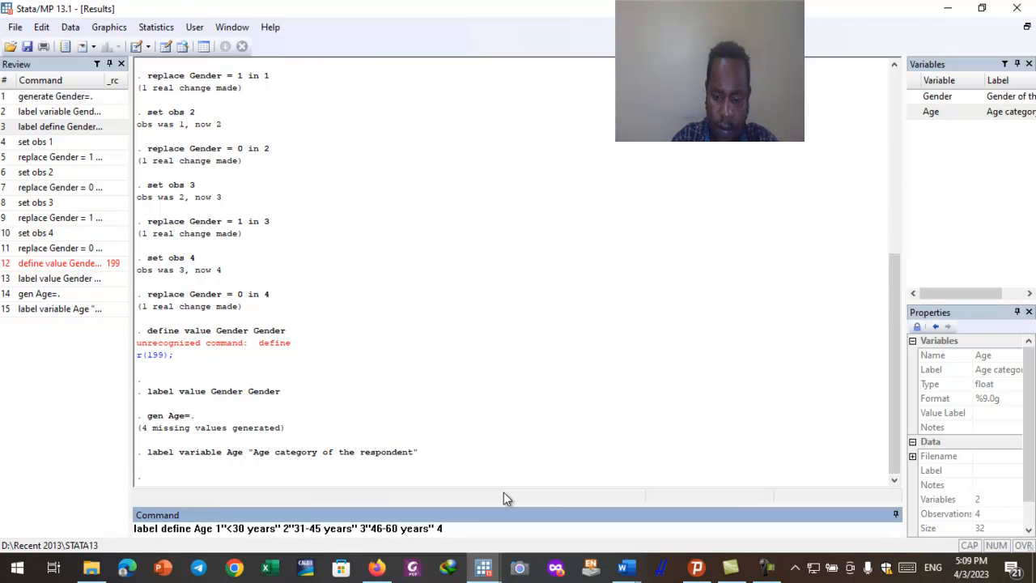
{"action": "type", "text": "\">69"}
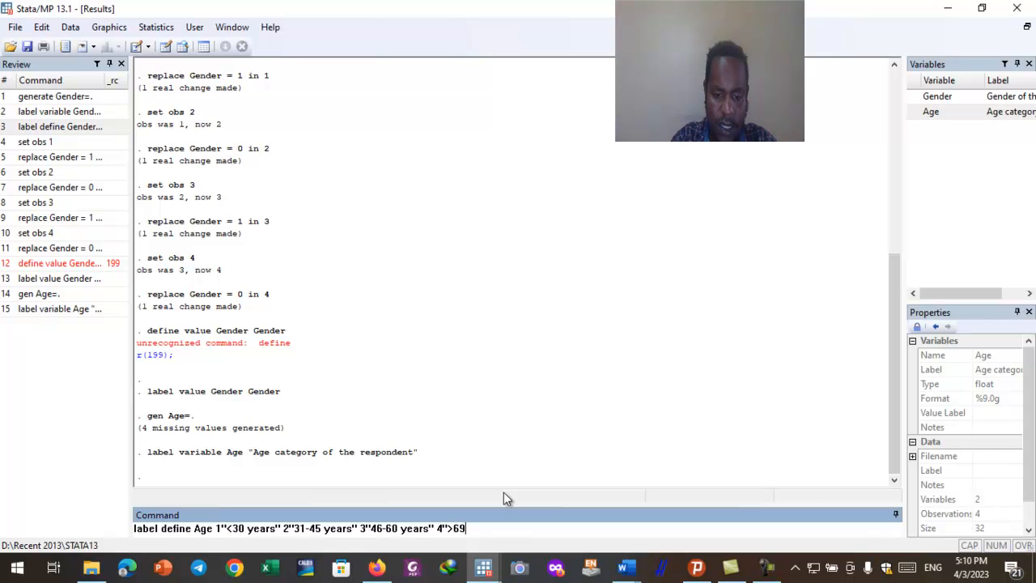
{"action": "type", "text": " year"}
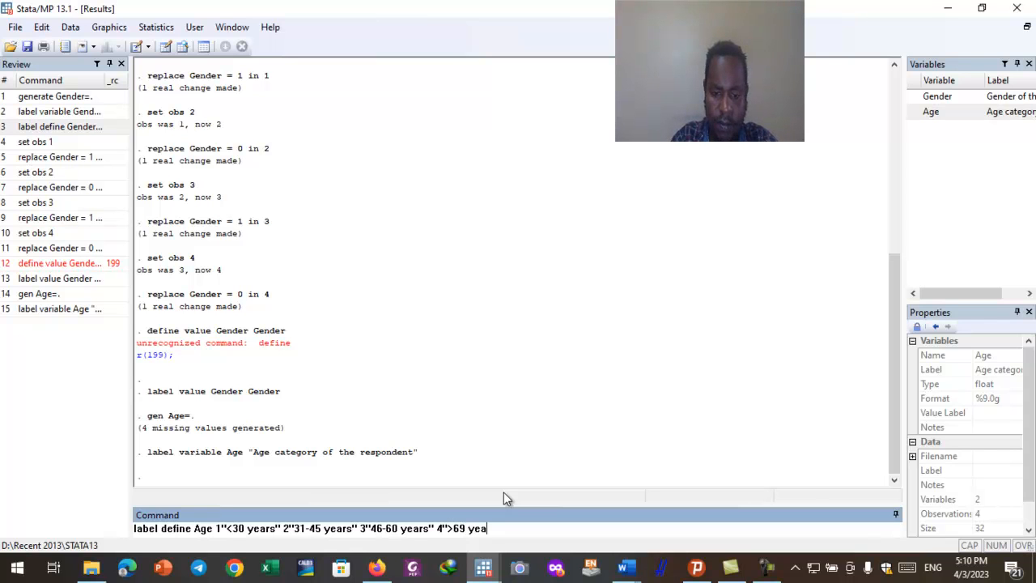
{"action": "type", "text": "s\""}
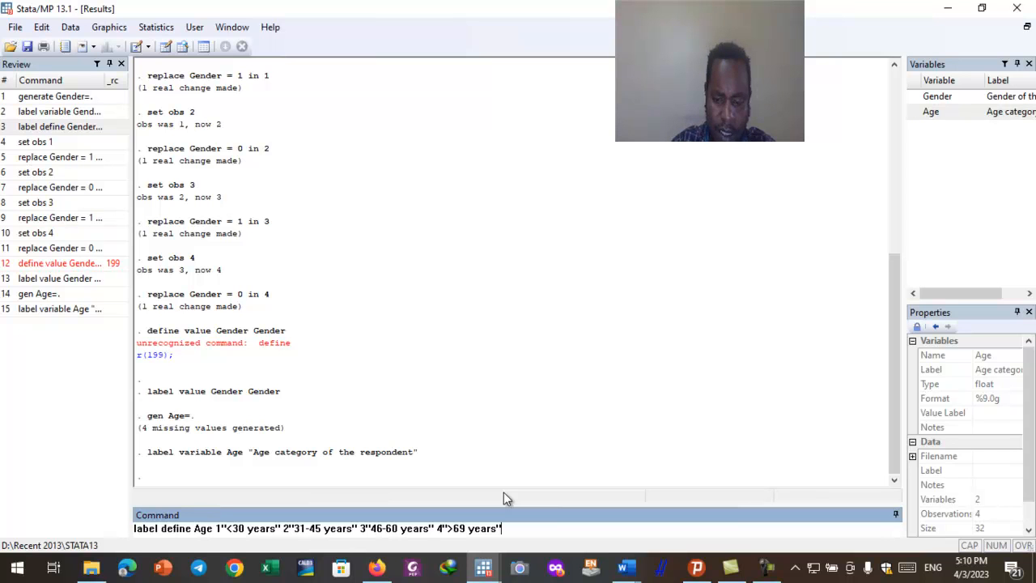
{"action": "key", "text": "Return"}
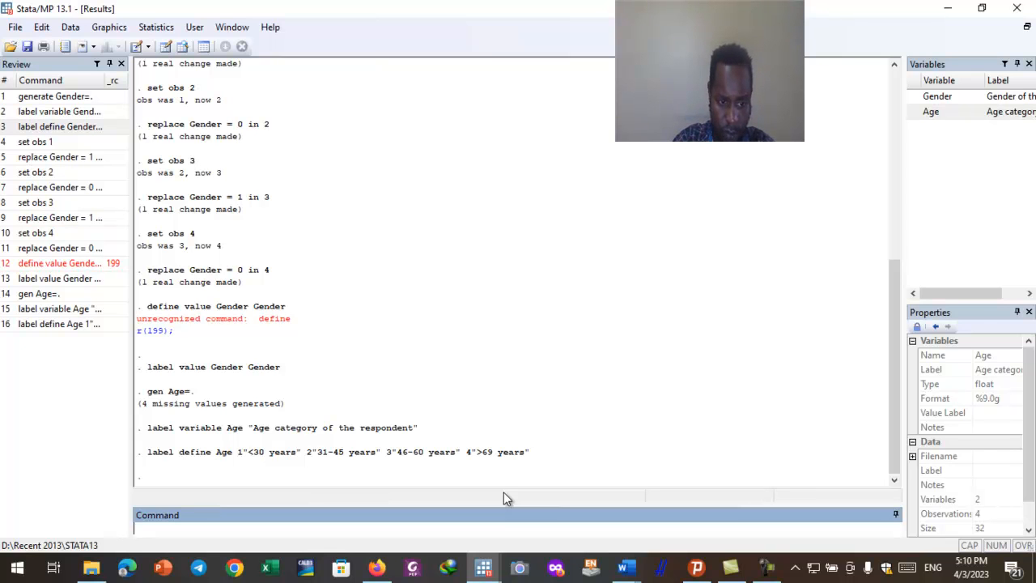
Run label value Age Age to attach the Age value labels to the Age variable.
{"action": "type", "text": "label"}
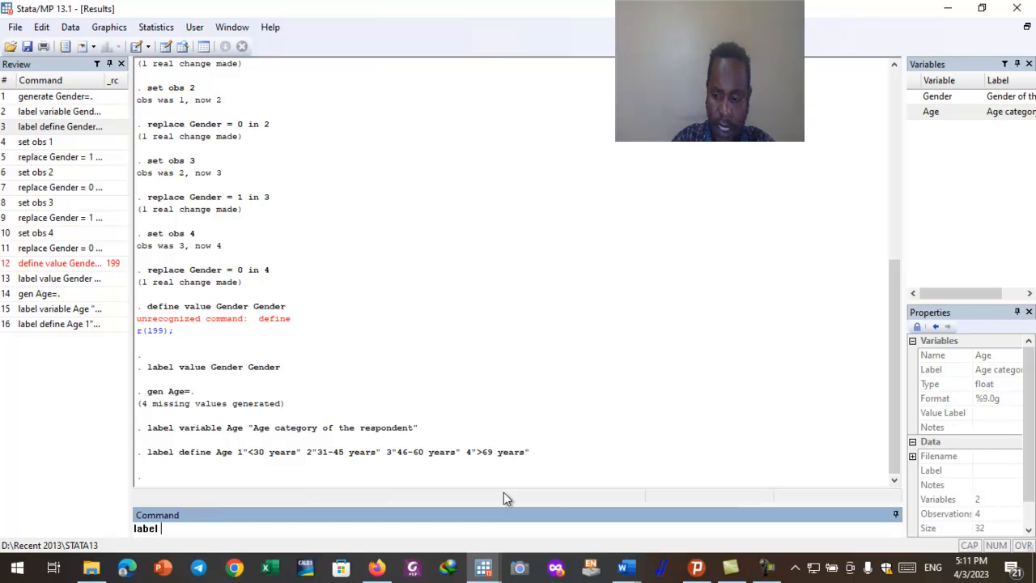
{"action": "type", "text": " value"}
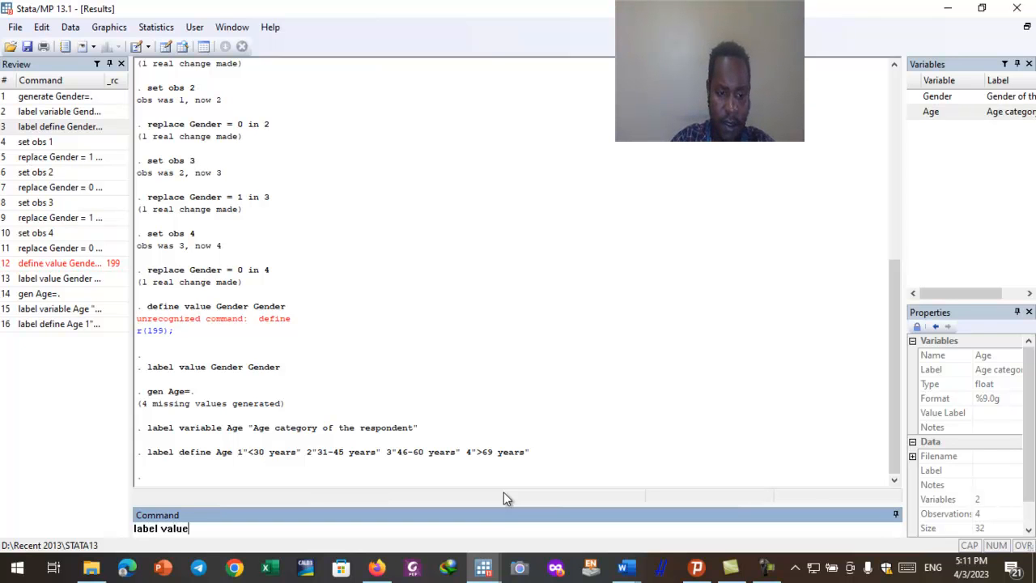
{"action": "double_click", "coordinate": [932, 112]}
{"action": "double_click", "coordinate": [932, 112]}
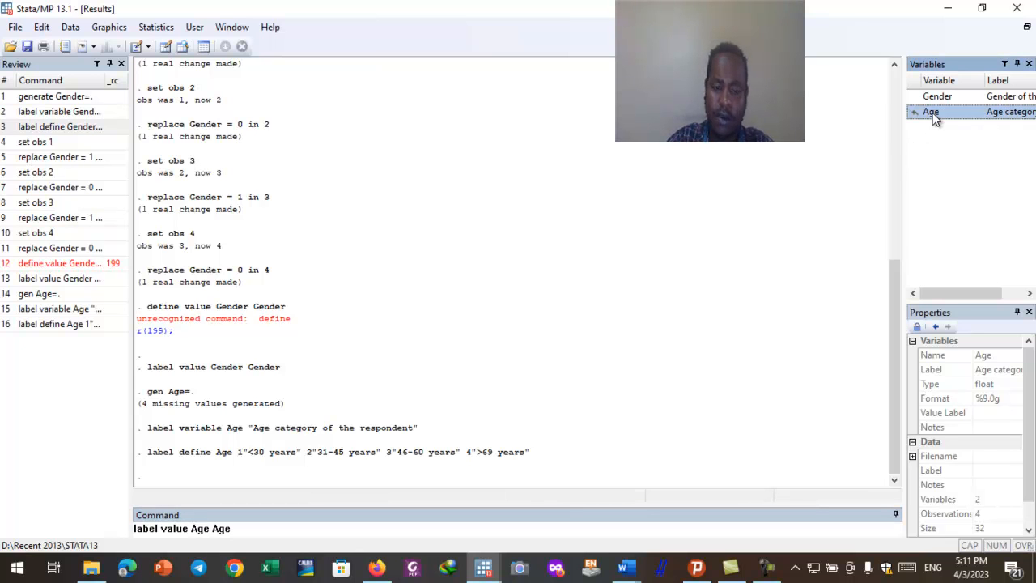
{"action": "left_click", "coordinate": [312, 527]}
{"action": "key", "text": "Return"}
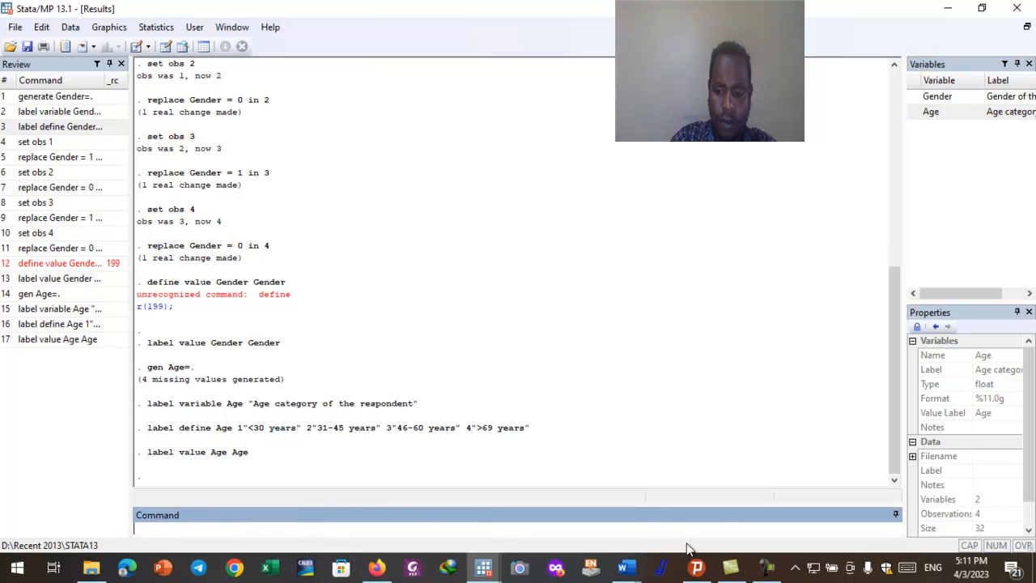
{"action": "left_click", "coordinate": [483, 567]}
In the Data Editor, set Age row 1 to code 1 (<30 years) and row 2 to code 4 (>69 years).
{"action": "left_click", "coordinate": [165, 47]}
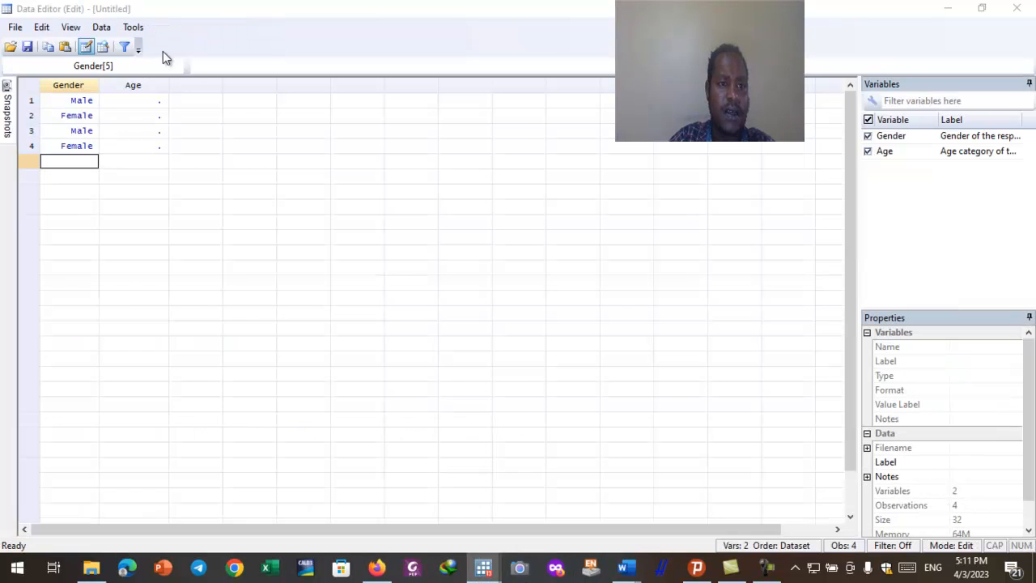
{"action": "left_click", "coordinate": [156, 104]}
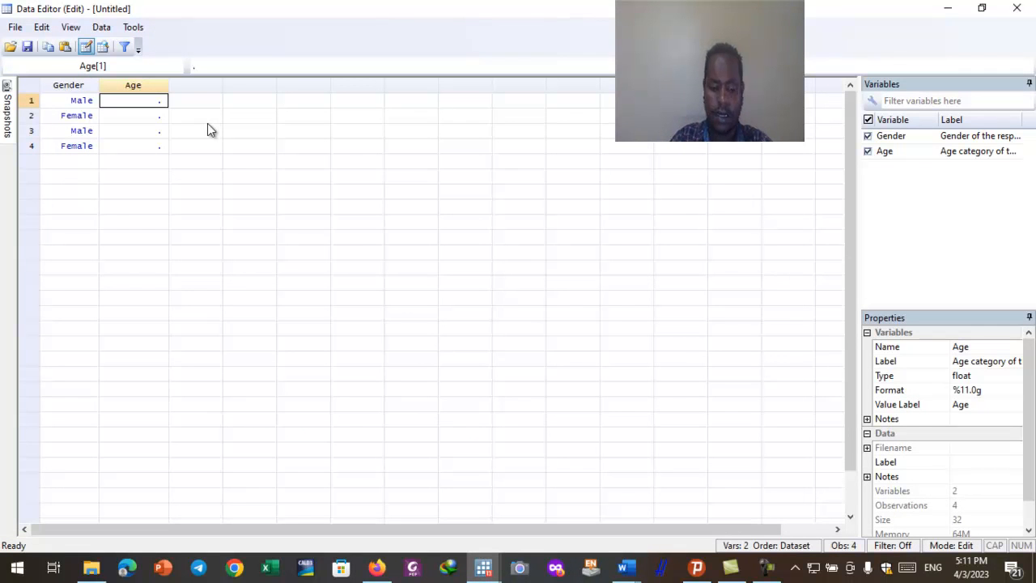
{"action": "type", "text": "1"}
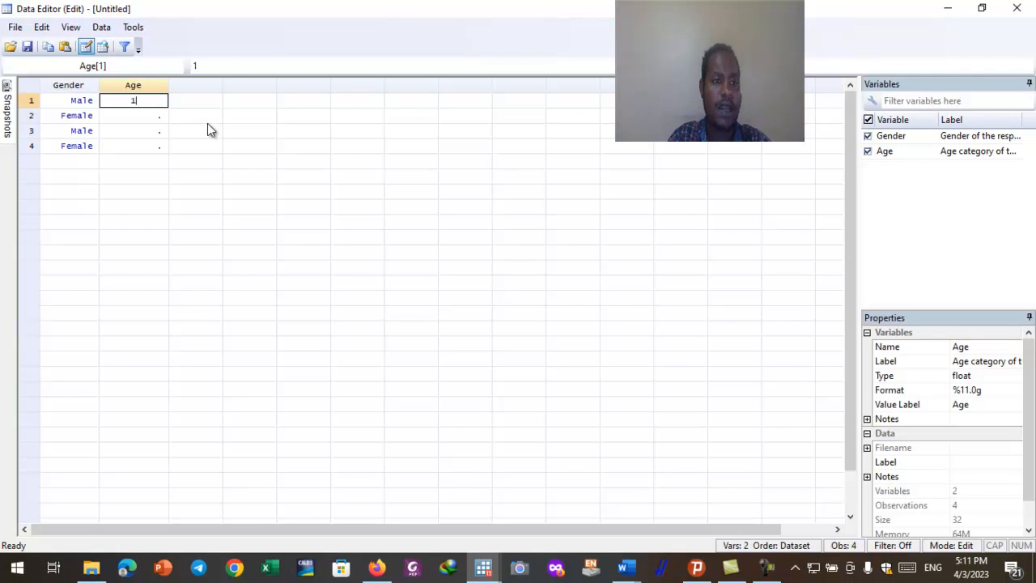
{"action": "key", "text": "Return"}
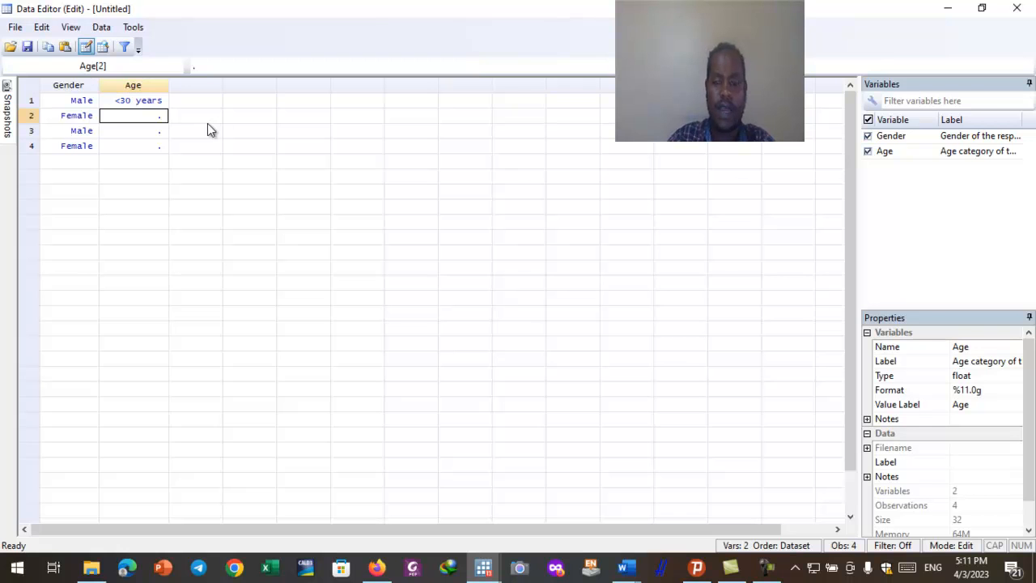
{"action": "left_click", "coordinate": [907, 567]}
{"action": "left_click", "coordinate": [203, 555]}
{"action": "left_click", "coordinate": [620, 444]}
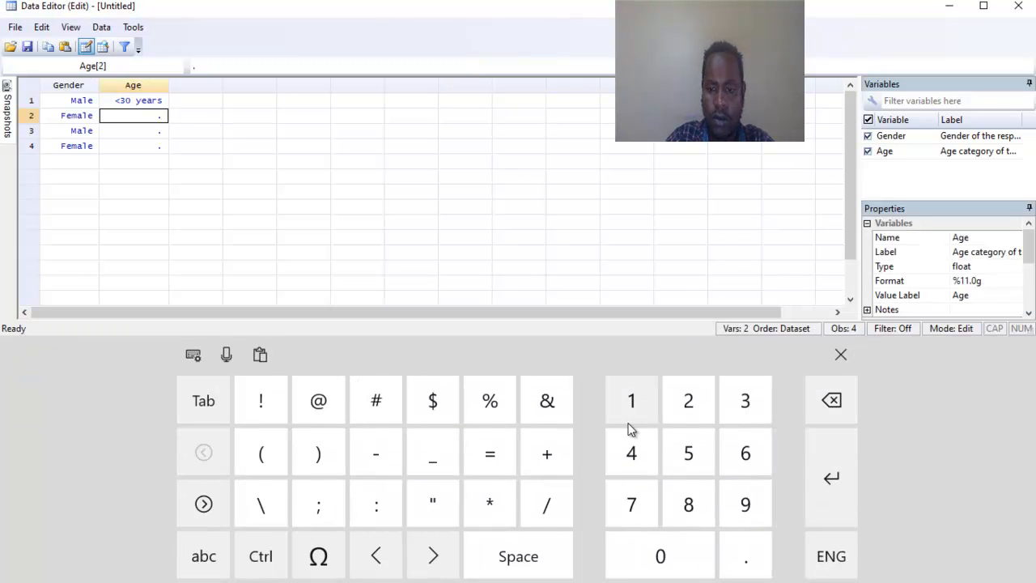
{"action": "left_click", "coordinate": [837, 357]}
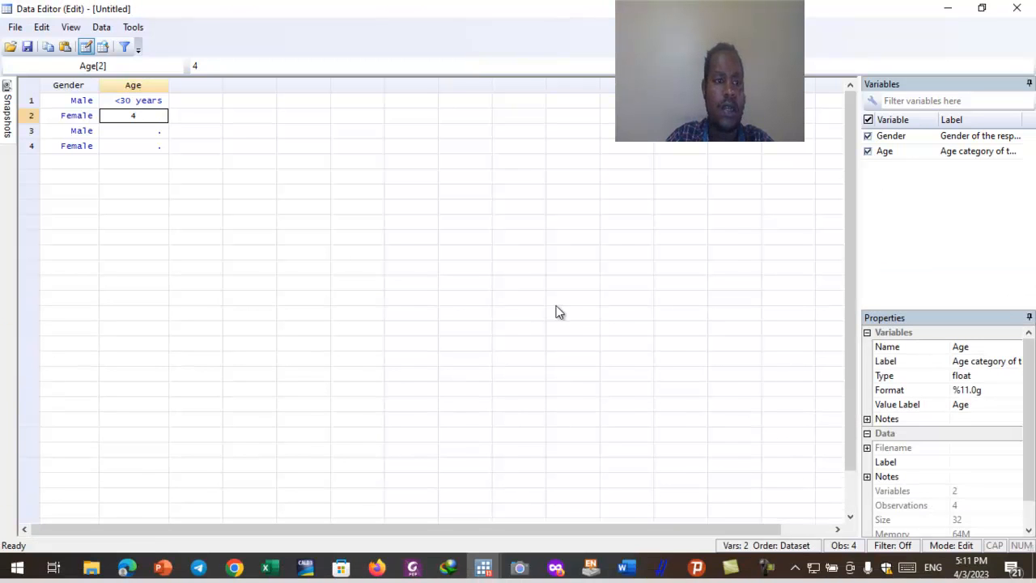
{"action": "key", "text": "Return"}
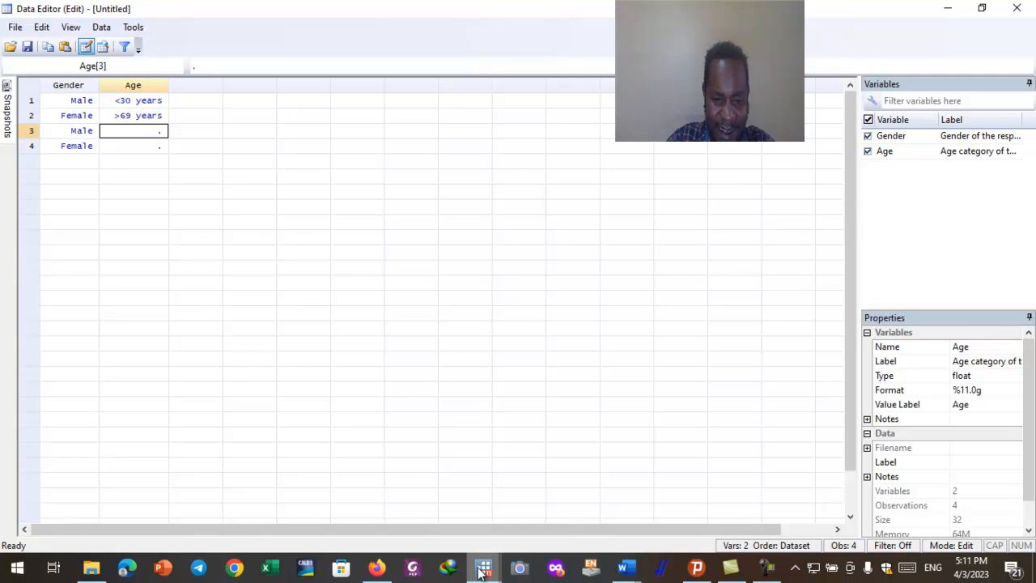
{"action": "left_click", "coordinate": [123, 119]}
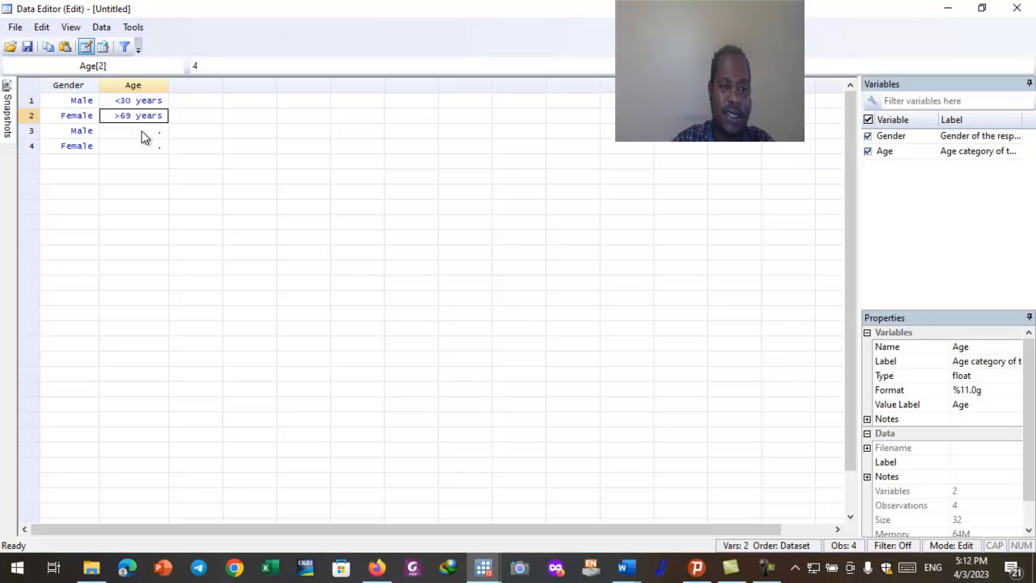
Set Age rows 3 and 4 to codes 2 (31-45 years) and 3 (46-60 years).
{"action": "left_click", "coordinate": [142, 132]}
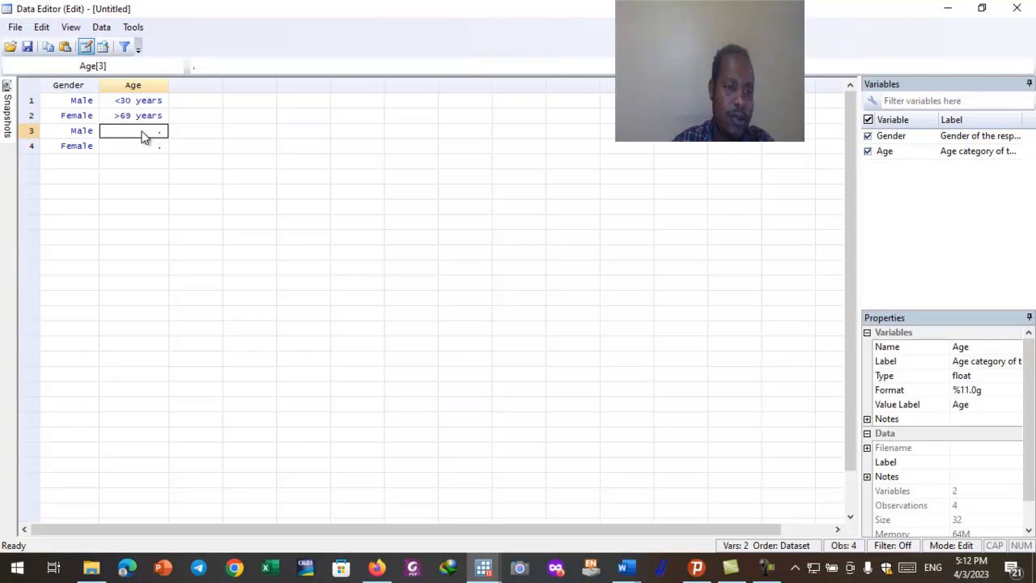
{"action": "type", "text": "2"}
{"action": "key", "text": "Return"}
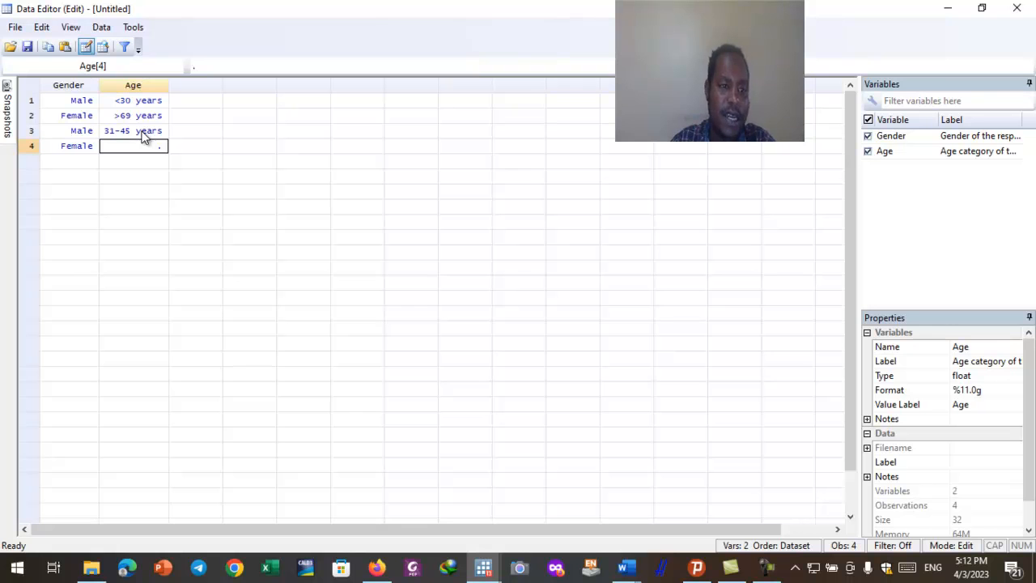
{"action": "type", "text": "3"}
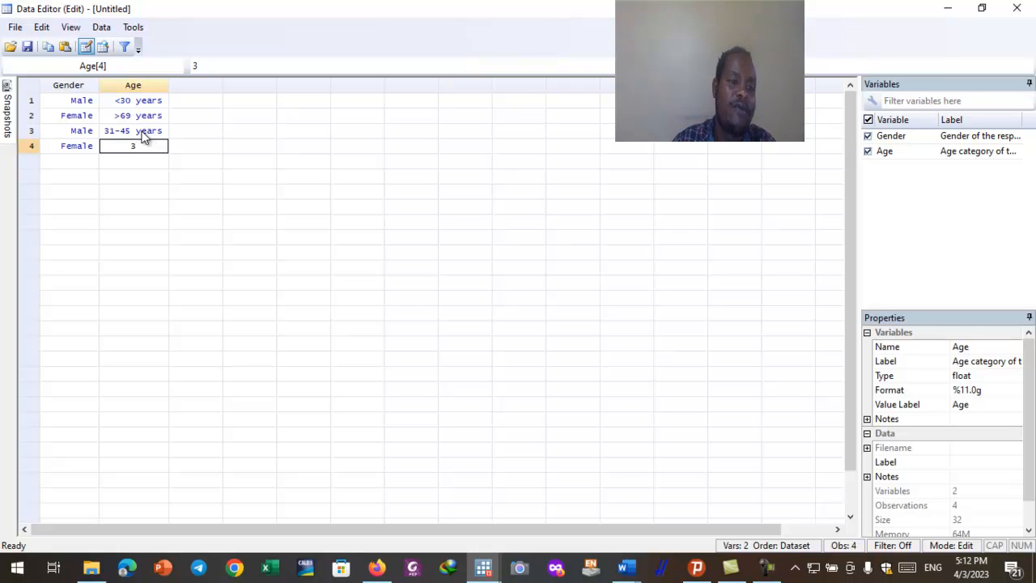
{"action": "key", "text": "Return"}
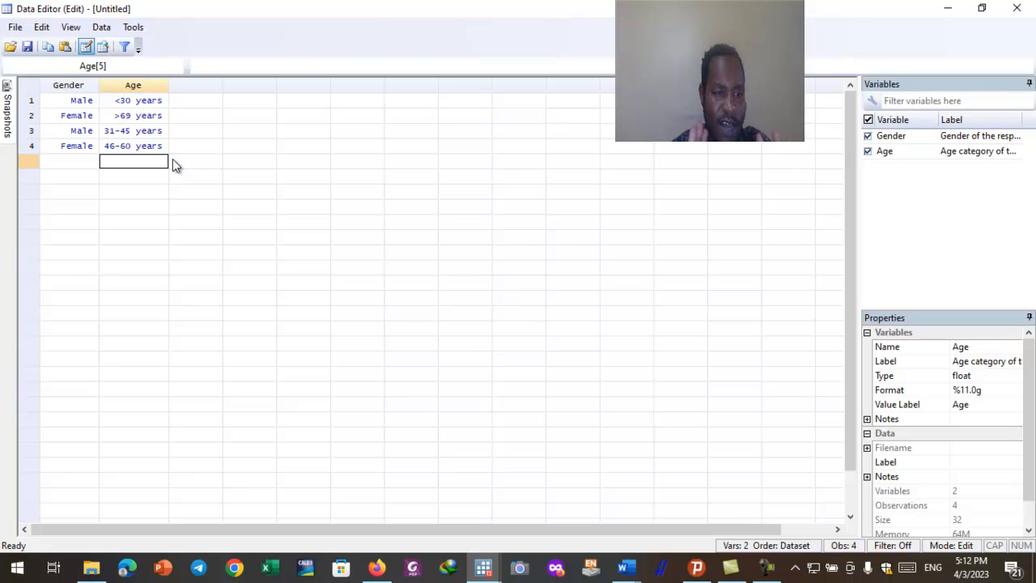
Inspect the Gender cells to show Male is stored as 1 and Female as 0.
{"action": "left_click", "coordinate": [87, 104]}
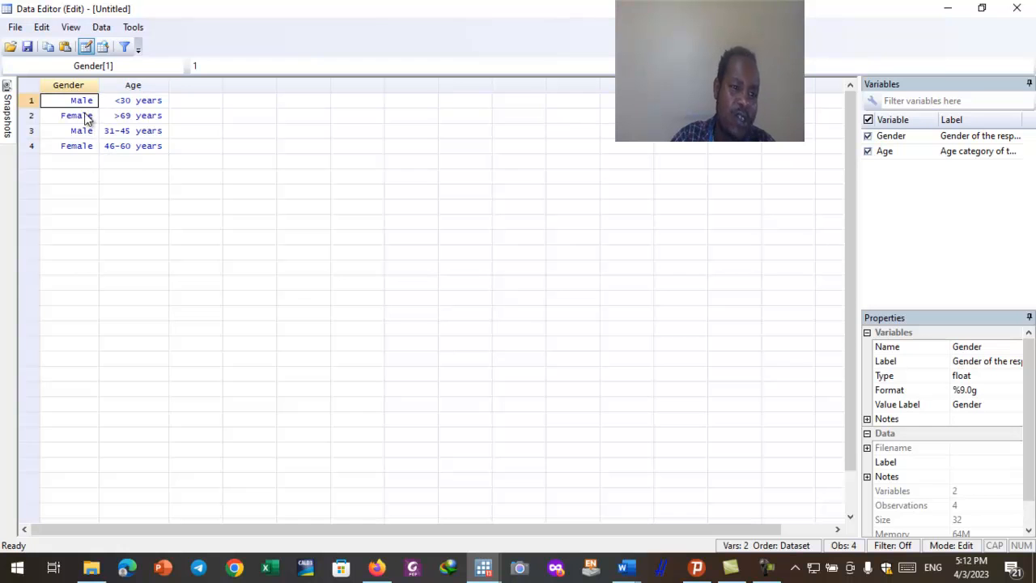
{"action": "left_click", "coordinate": [87, 116]}
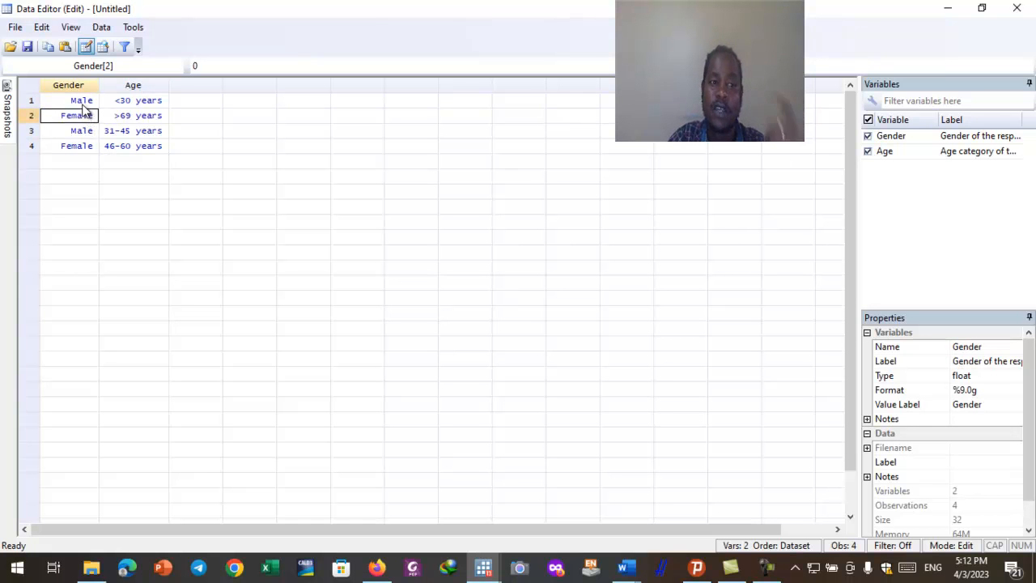
{"action": "left_click", "coordinate": [89, 101]}
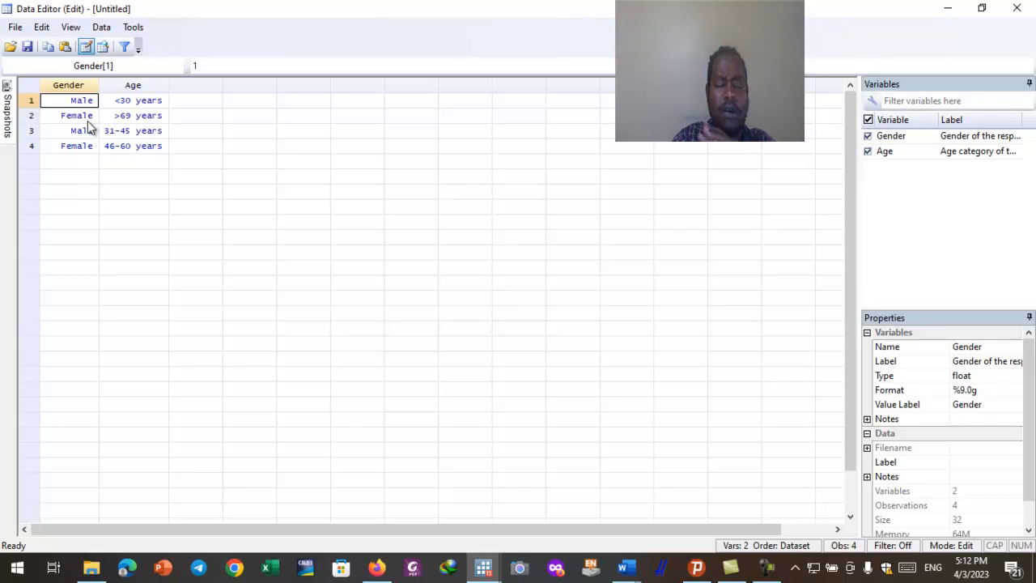
{"action": "left_click", "coordinate": [86, 117]}
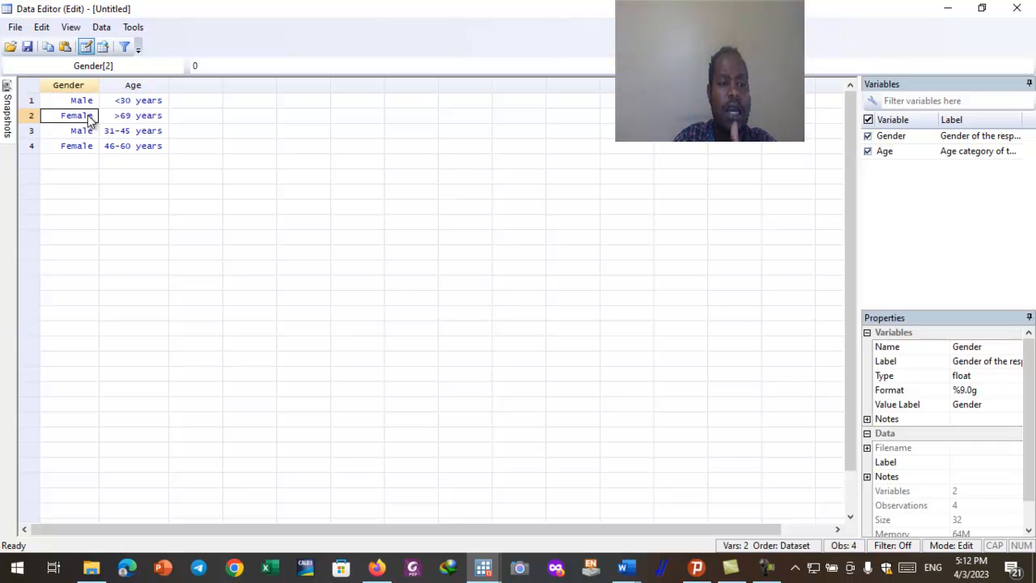
{"action": "left_click", "coordinate": [84, 105]}
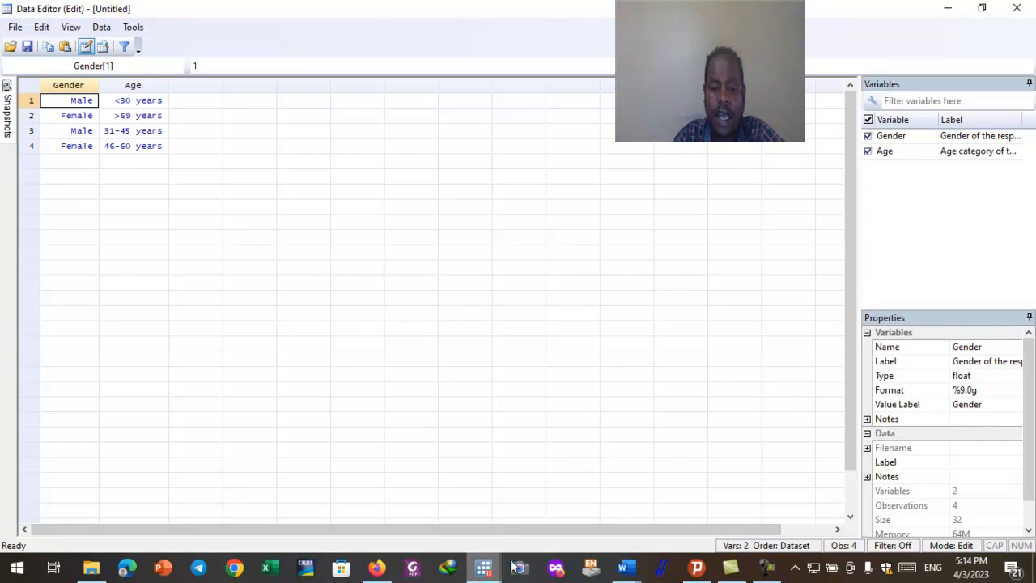
{"action": "mouse_move", "coordinate": [484, 569]}
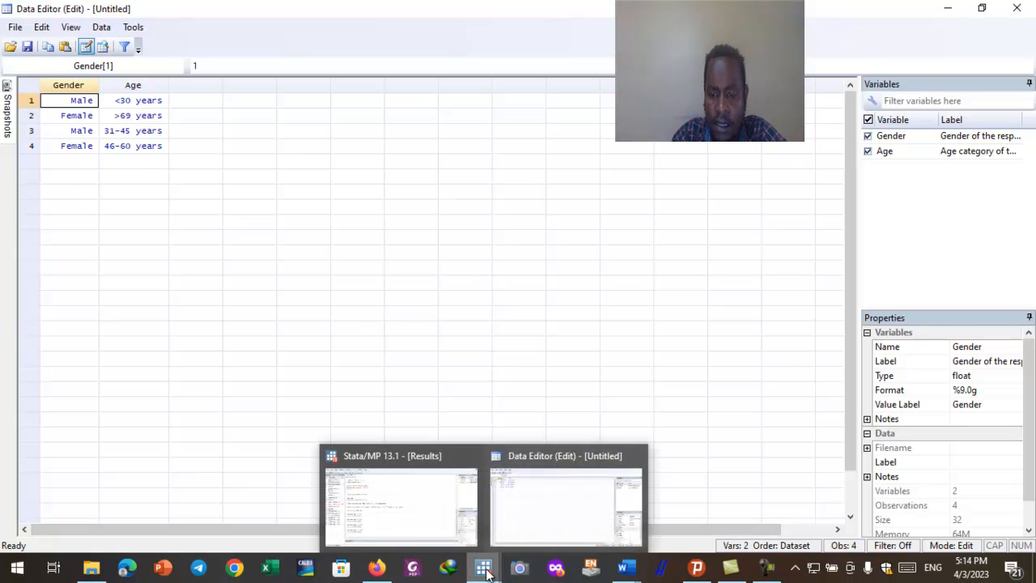
Open the Word questionnaire and highlight question 5, 'Family size of the household', with its blank.
{"action": "left_click", "coordinate": [587, 518]}
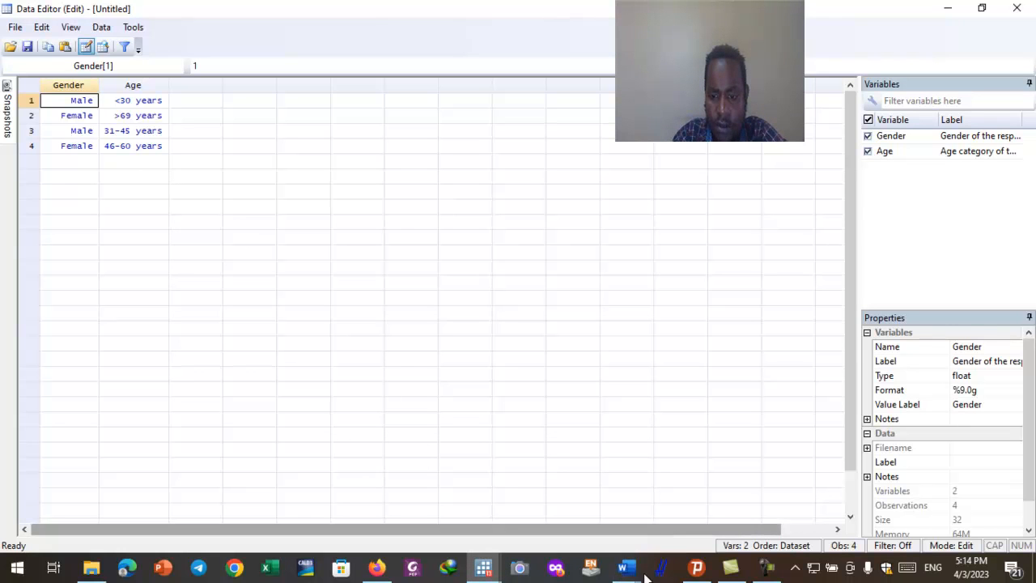
{"action": "mouse_move", "coordinate": [623, 569]}
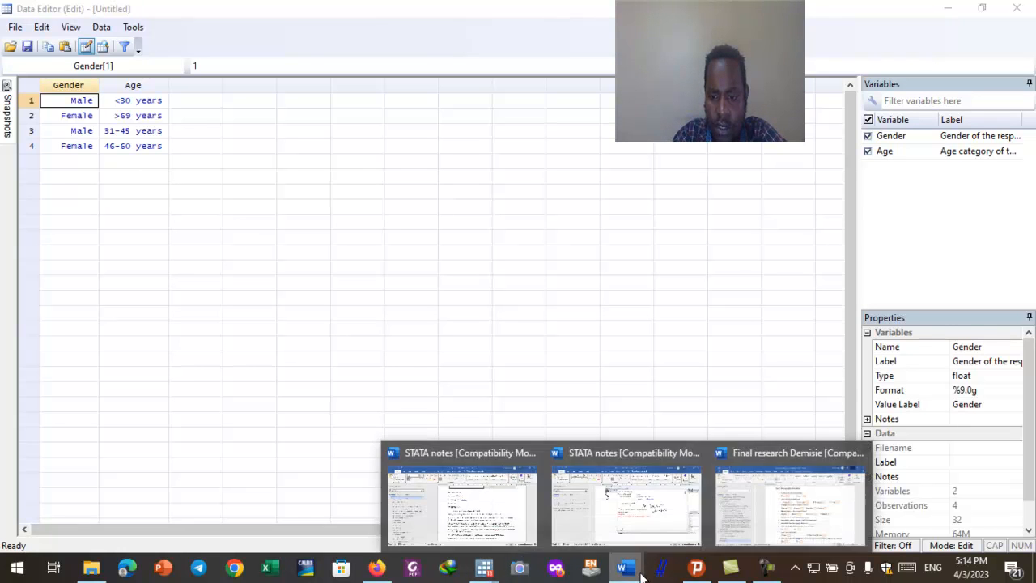
{"action": "left_click", "coordinate": [761, 502]}
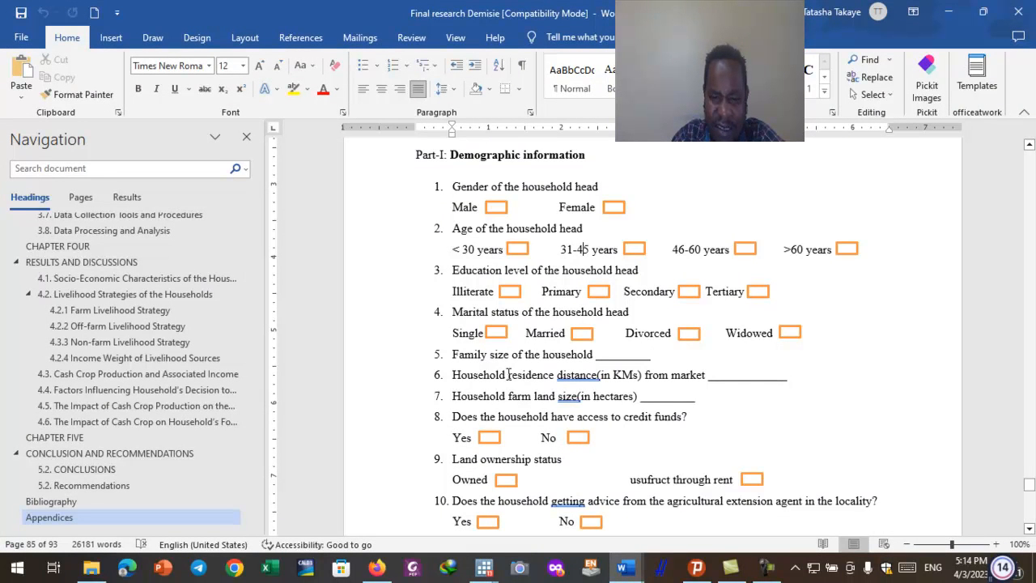
{"action": "left_click_drag", "start_coordinate": [453, 354], "coordinate": [550, 360]}
{"action": "left_click", "coordinate": [550, 362]}
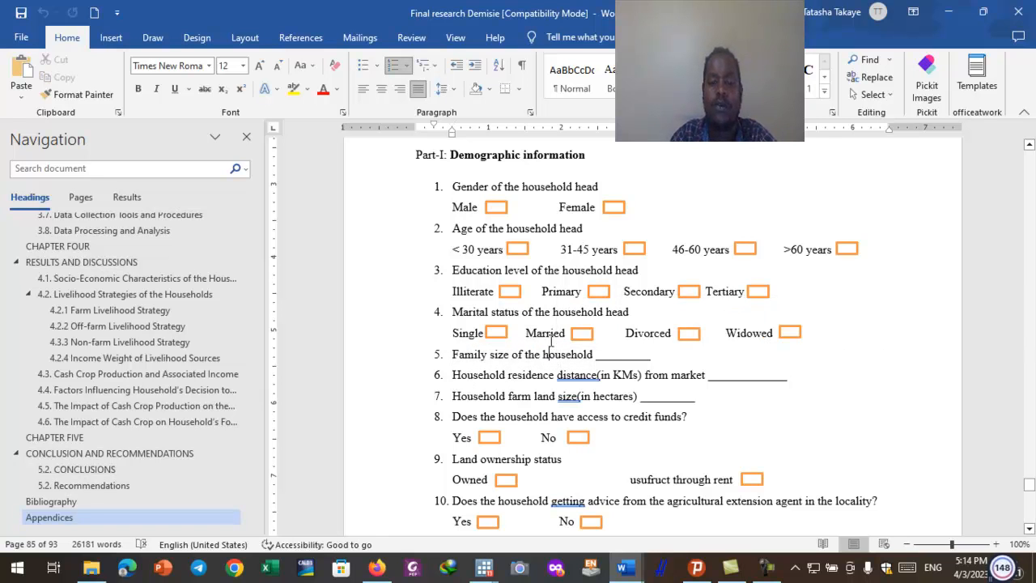
{"action": "left_click_drag", "start_coordinate": [453, 356], "coordinate": [576, 358]}
{"action": "left_click", "coordinate": [577, 352]}
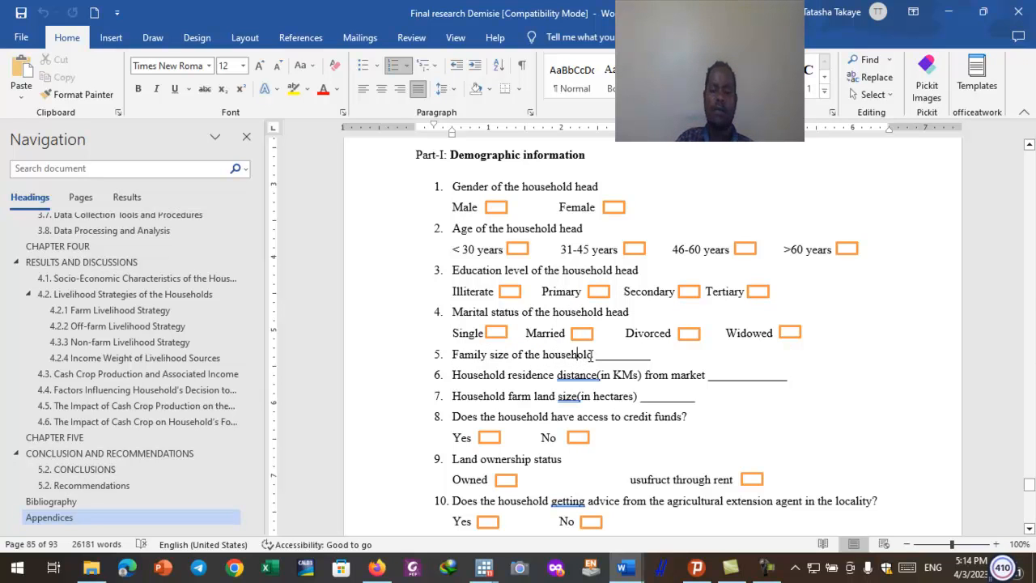
{"action": "left_click_drag", "start_coordinate": [599, 357], "coordinate": [646, 359]}
{"action": "left_click", "coordinate": [638, 356]}
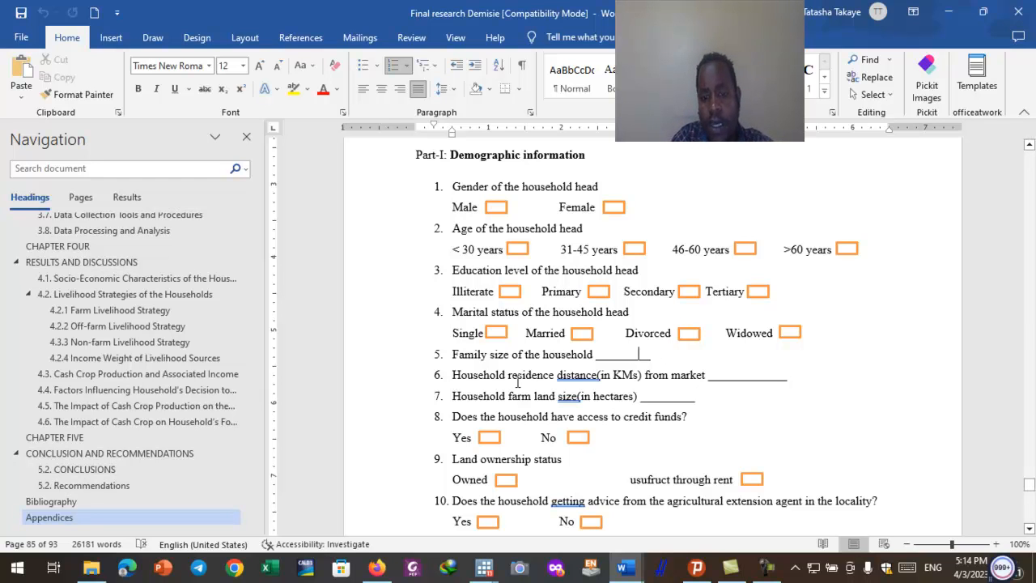
{"action": "left_click_drag", "start_coordinate": [451, 356], "coordinate": [655, 363]}
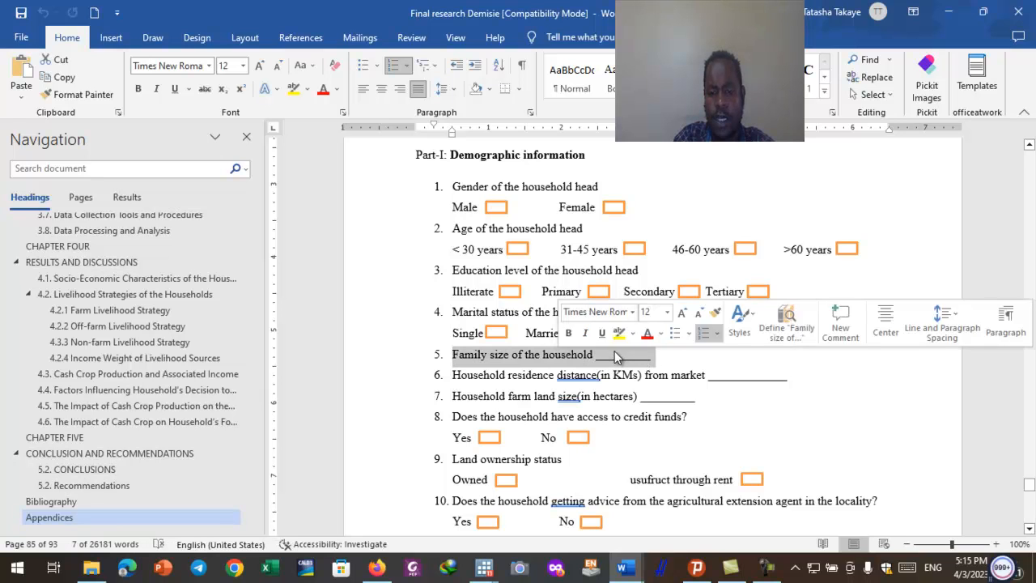
{"action": "left_click", "coordinate": [620, 356]}
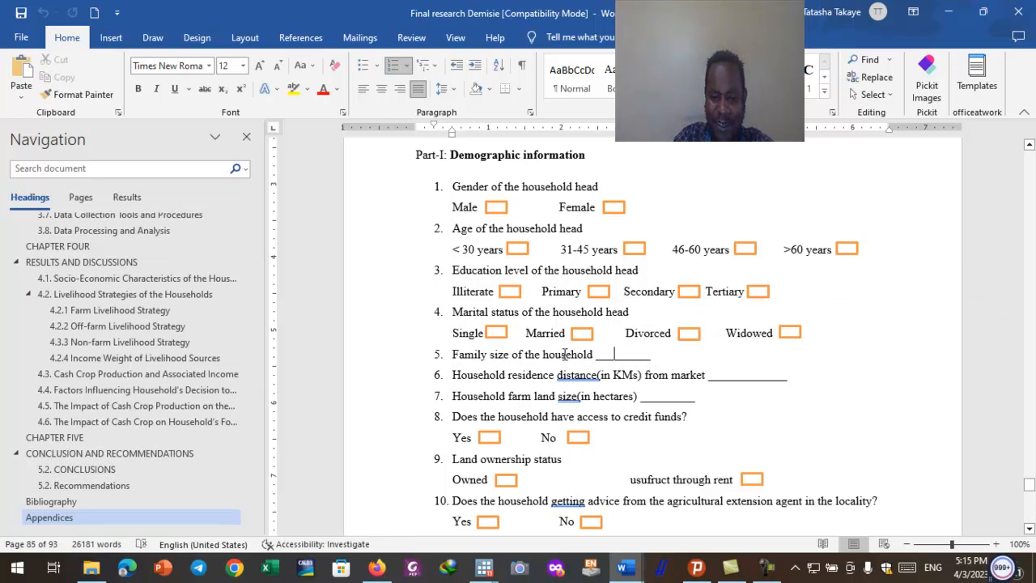
{"action": "left_click_drag", "start_coordinate": [454, 355], "coordinate": [639, 359]}
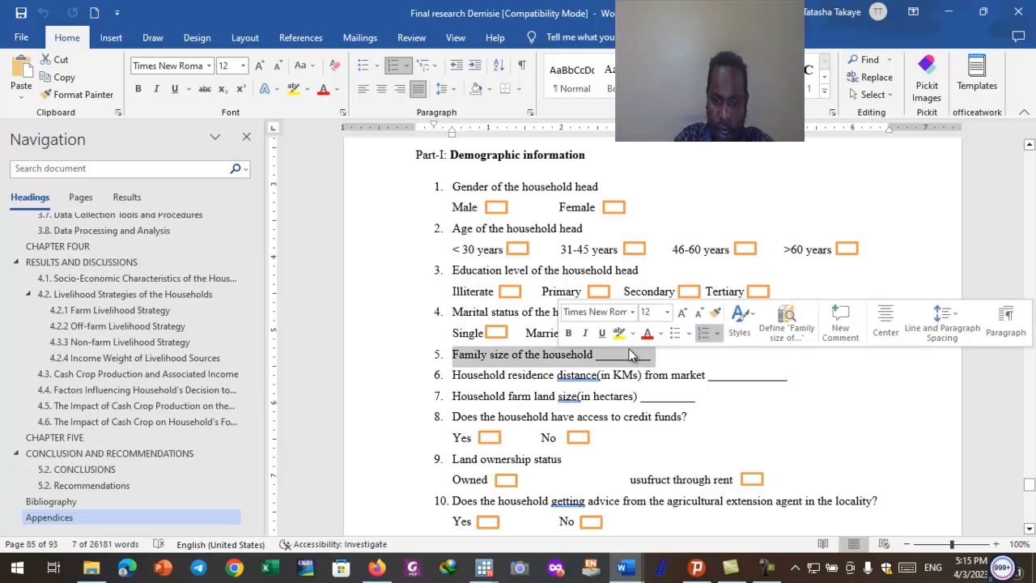
{"action": "left_click", "coordinate": [527, 371]}
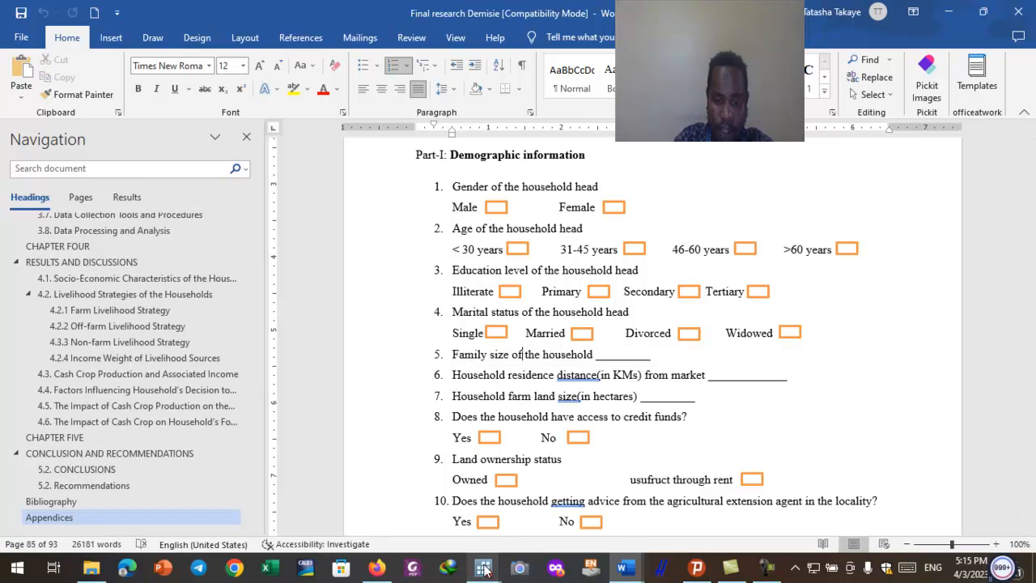
Run gen FamilyS=. to add FamilyS with missing values for all 4 observations.
{"action": "mouse_move", "coordinate": [483, 568]}
{"action": "left_click", "coordinate": [437, 526]}
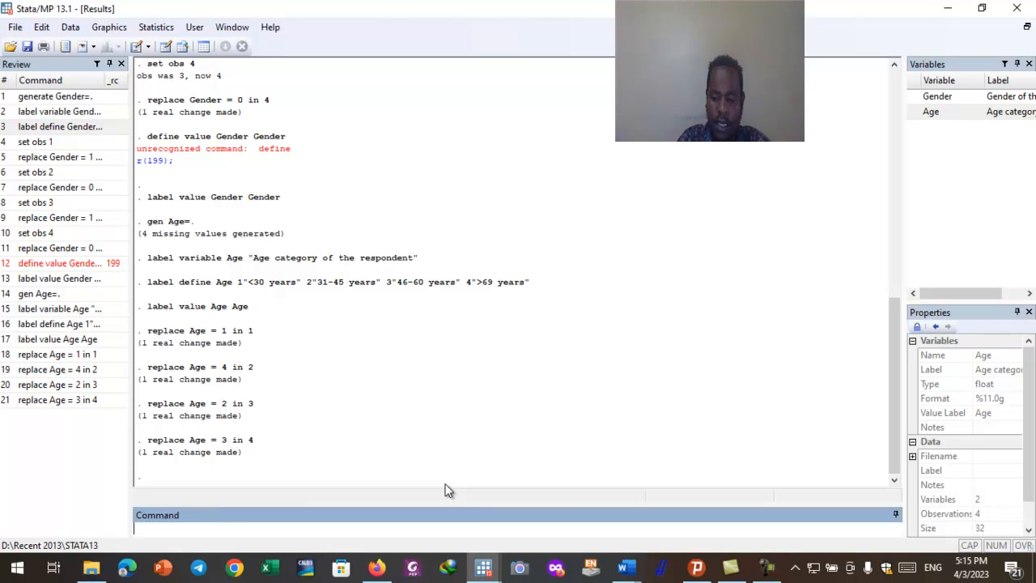
{"action": "type", "text": "gen"}
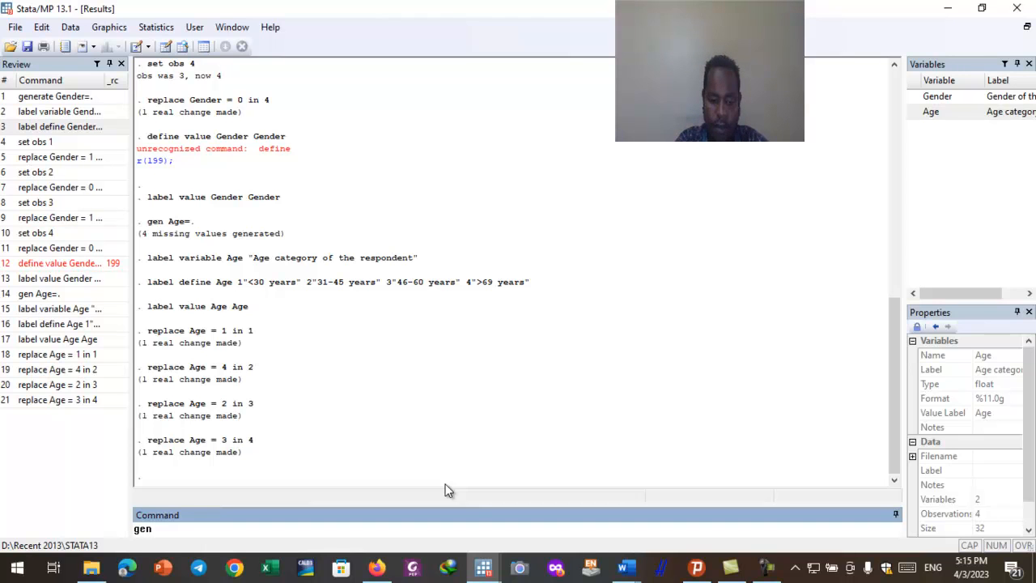
{"action": "type", "text": " F"}
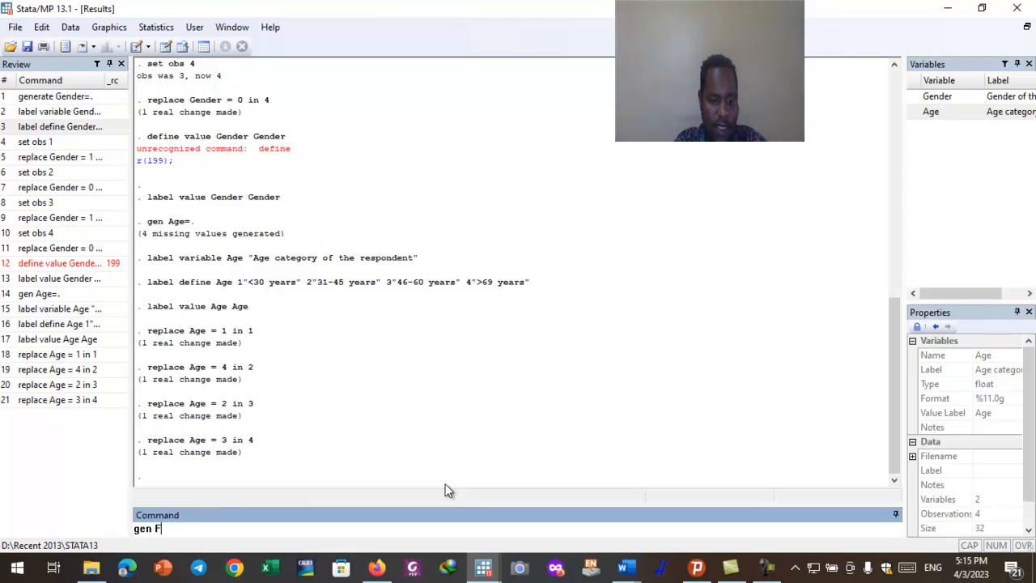
{"action": "type", "text": "amil"}
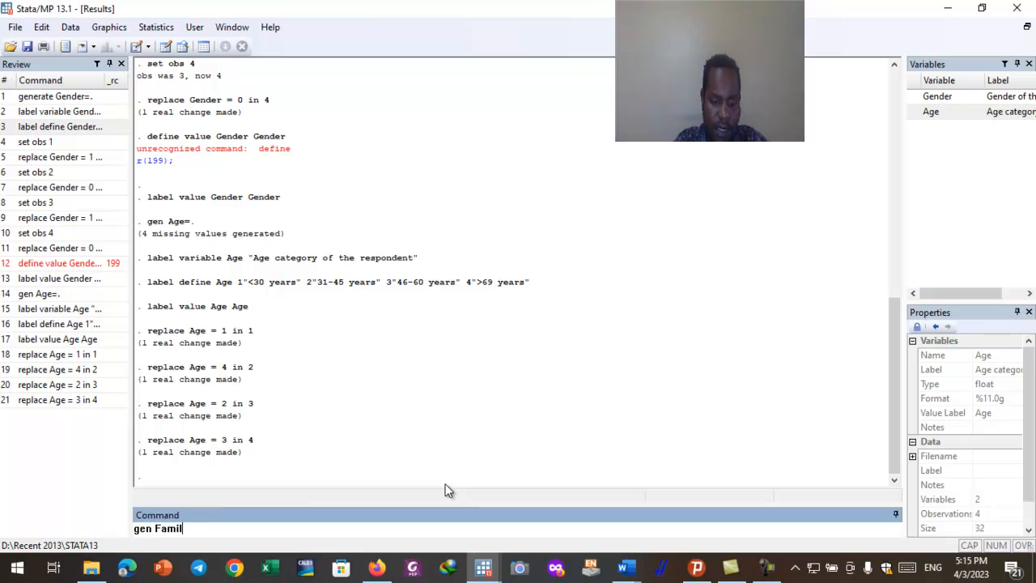
{"action": "type", "text": "yS"}
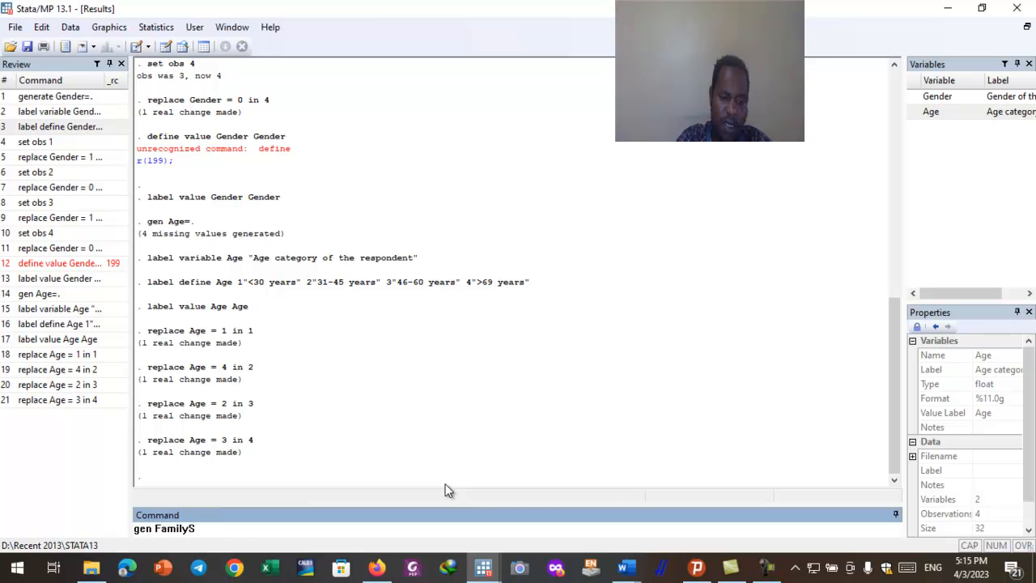
{"action": "type", "text": "=."}
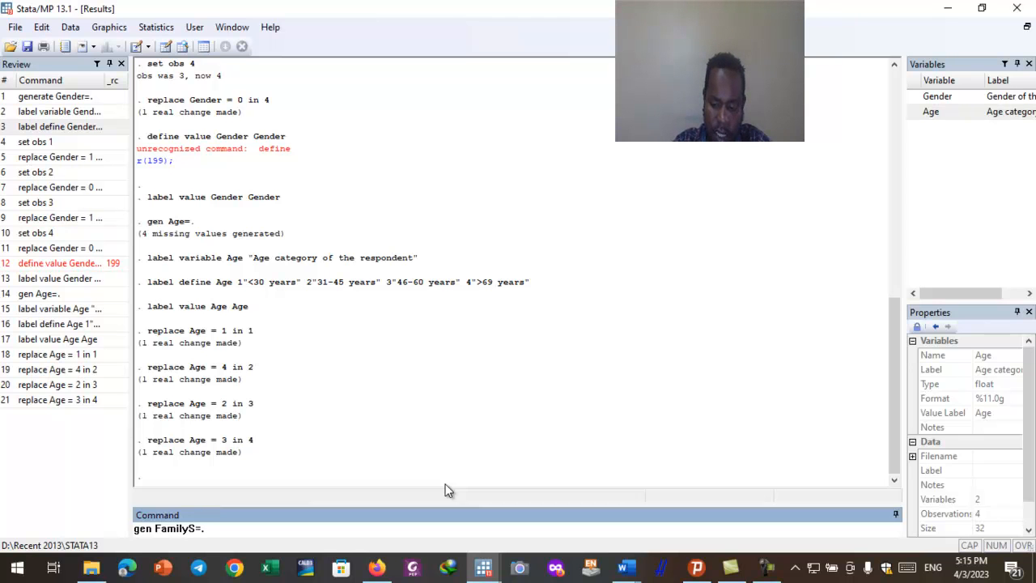
{"action": "key", "text": "Return"}
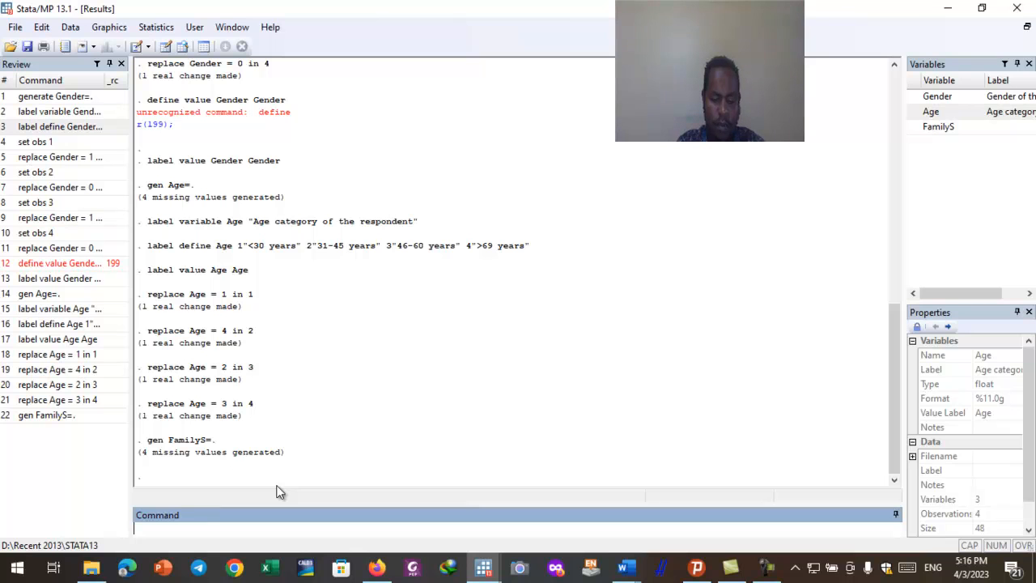
Label FamilyS as "Family size of the household" with the label variable command.
{"action": "type", "text": "label varib"}
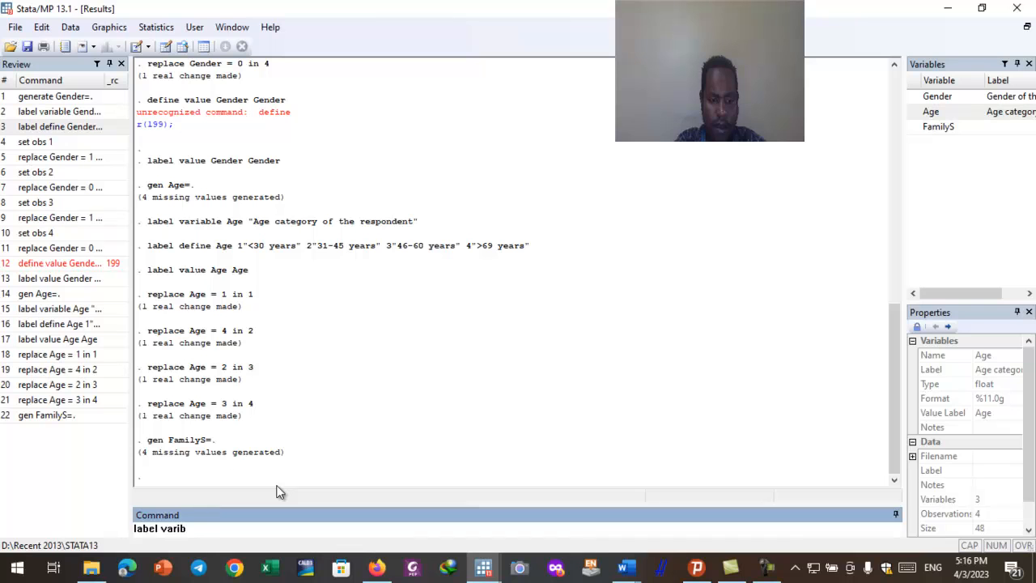
{"action": "key", "text": "BackSpace"}
{"action": "type", "text": "able"}
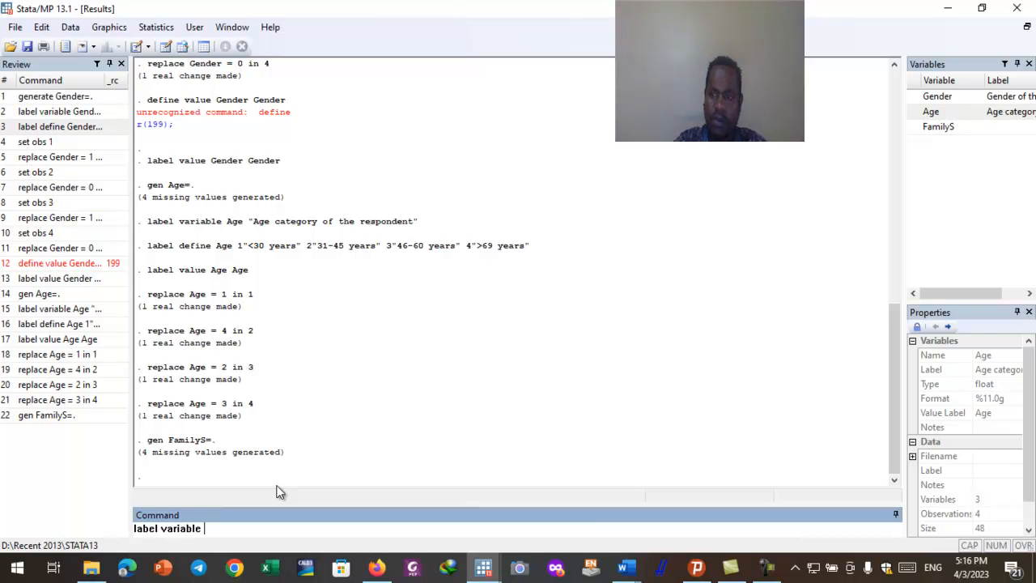
{"action": "left_click", "coordinate": [942, 129]}
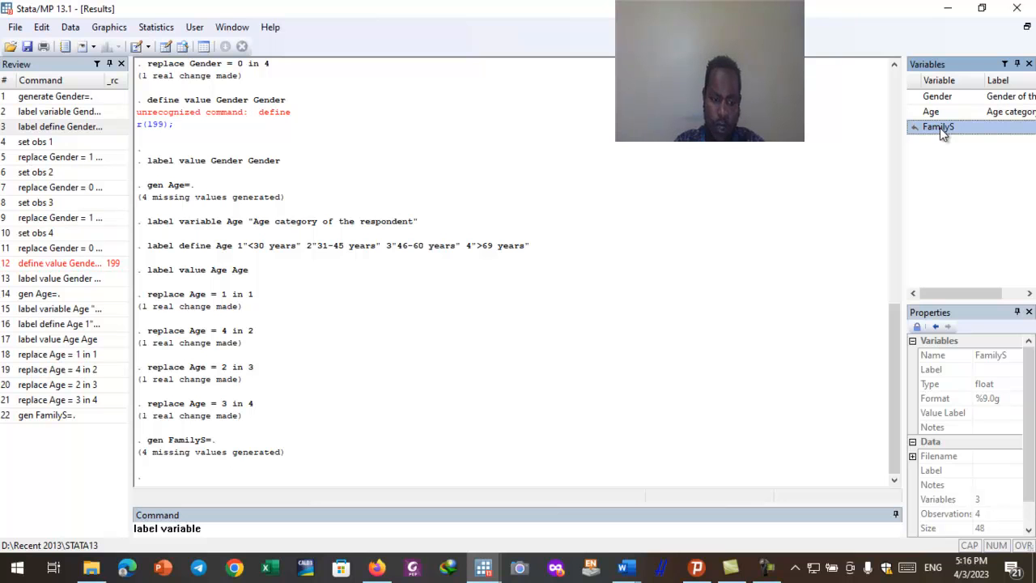
{"action": "left_click", "coordinate": [241, 532]}
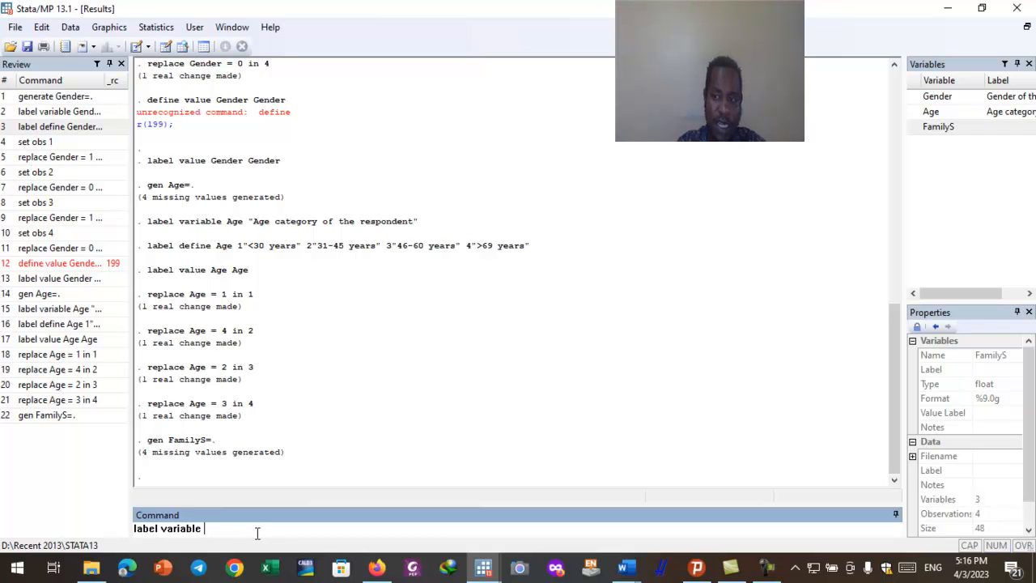
{"action": "mouse_move", "coordinate": [937, 134]}
{"action": "type", "text": "Fa"}
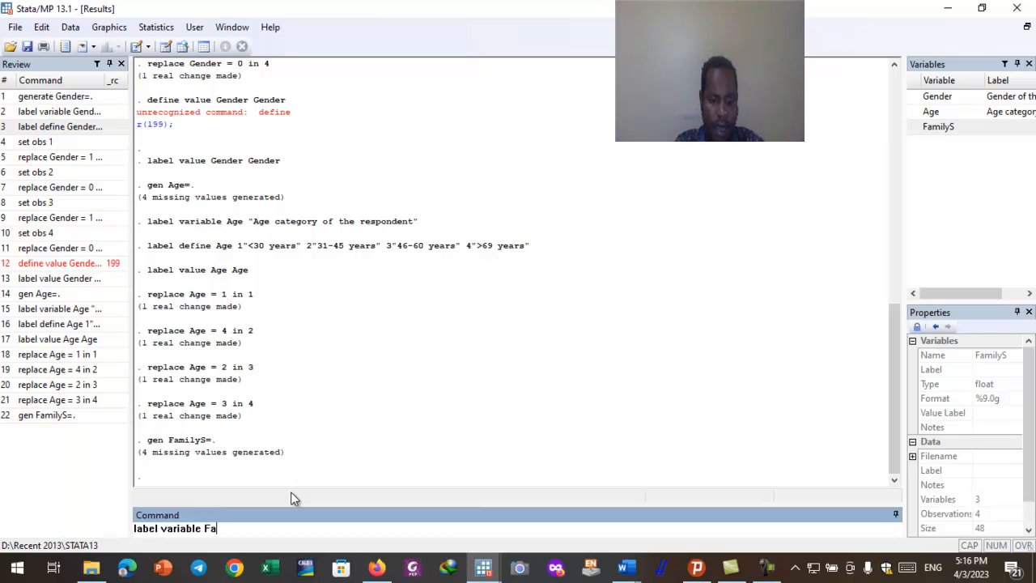
{"action": "type", "text": "milyS"}
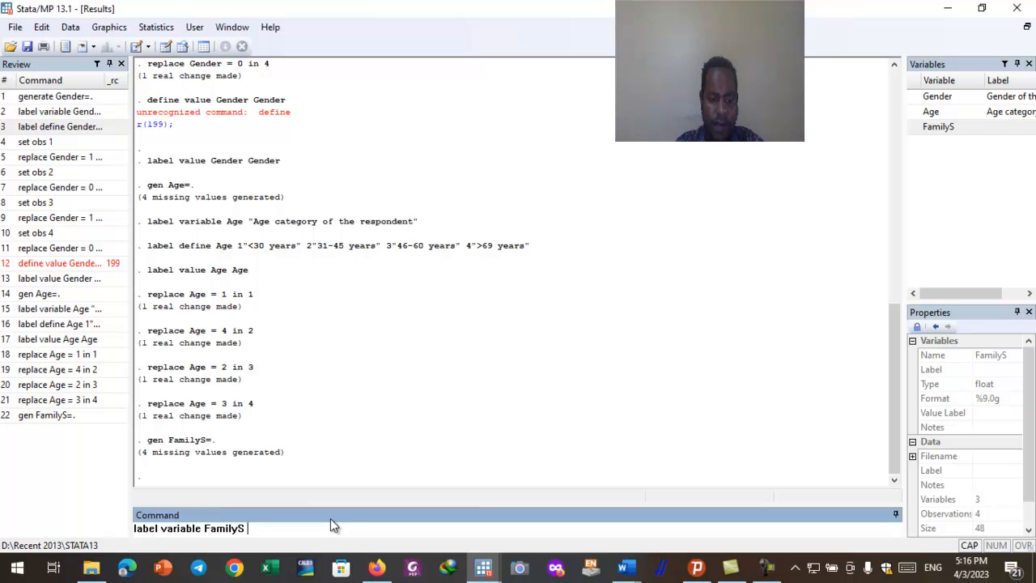
{"action": "type", "text": "\""}
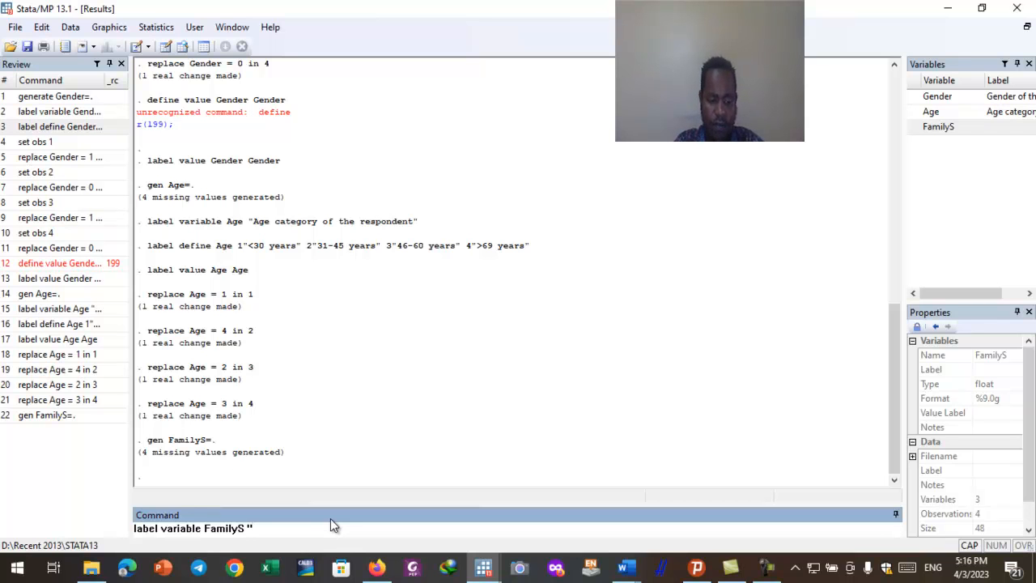
{"action": "type", "text": "Fam"}
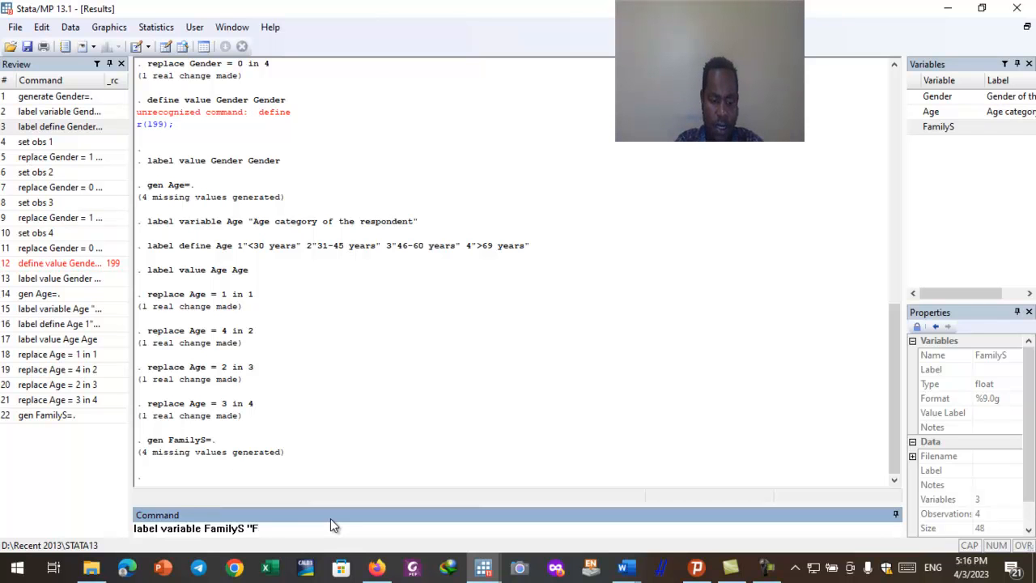
{"action": "type", "text": "ily siz"}
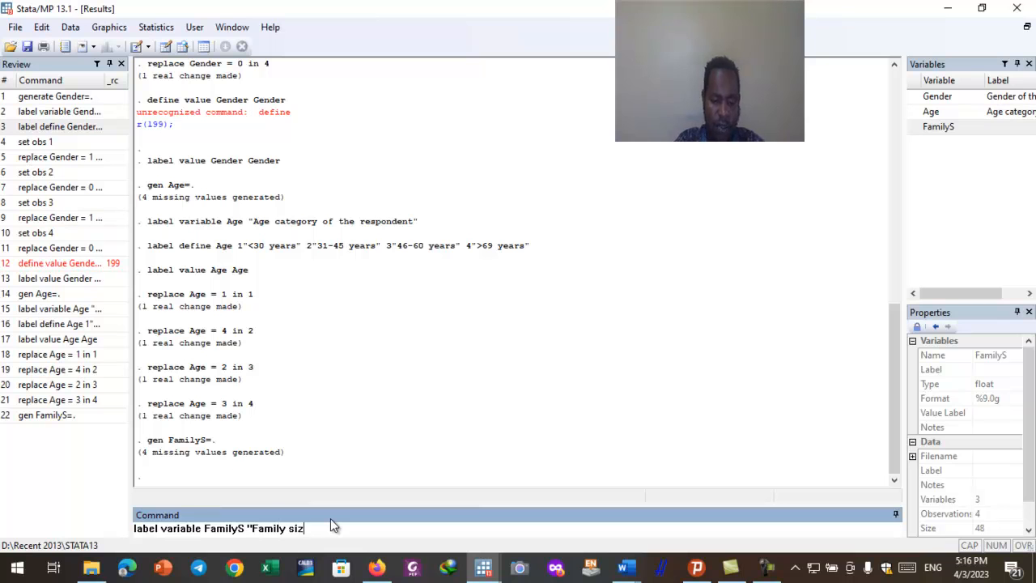
{"action": "type", "text": "e of the househ"}
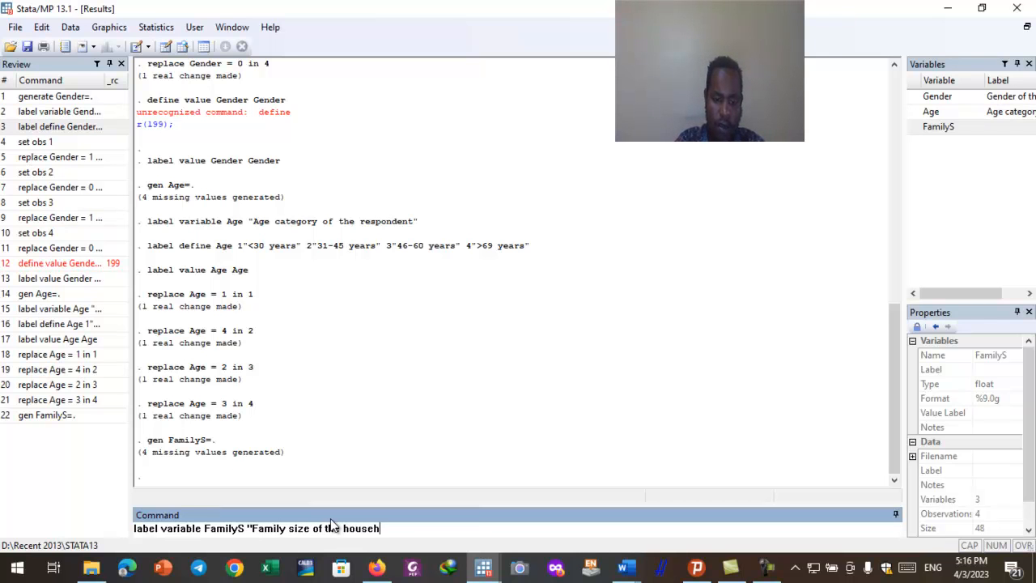
{"action": "type", "text": "old"}
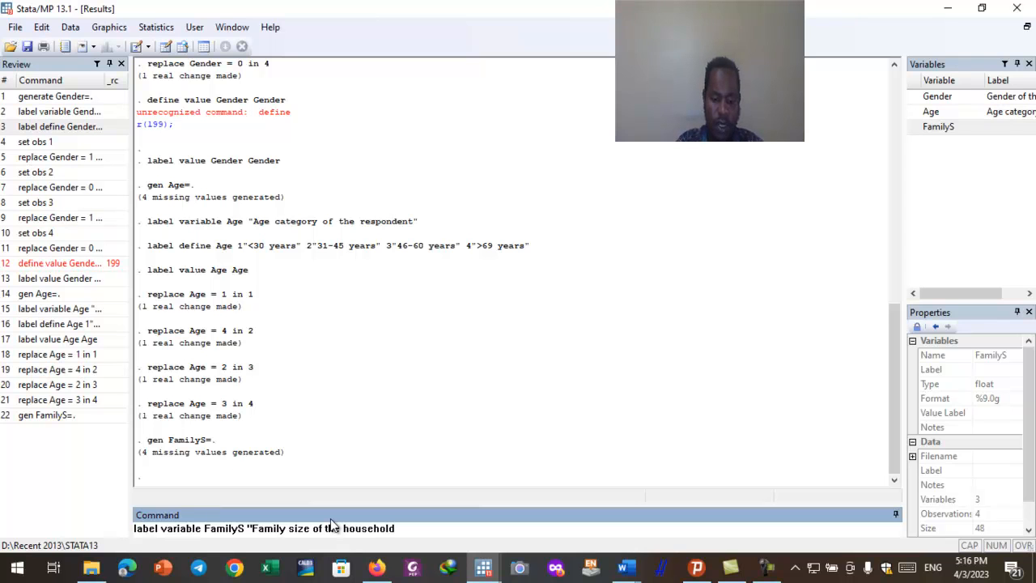
{"action": "type", "text": "\""}
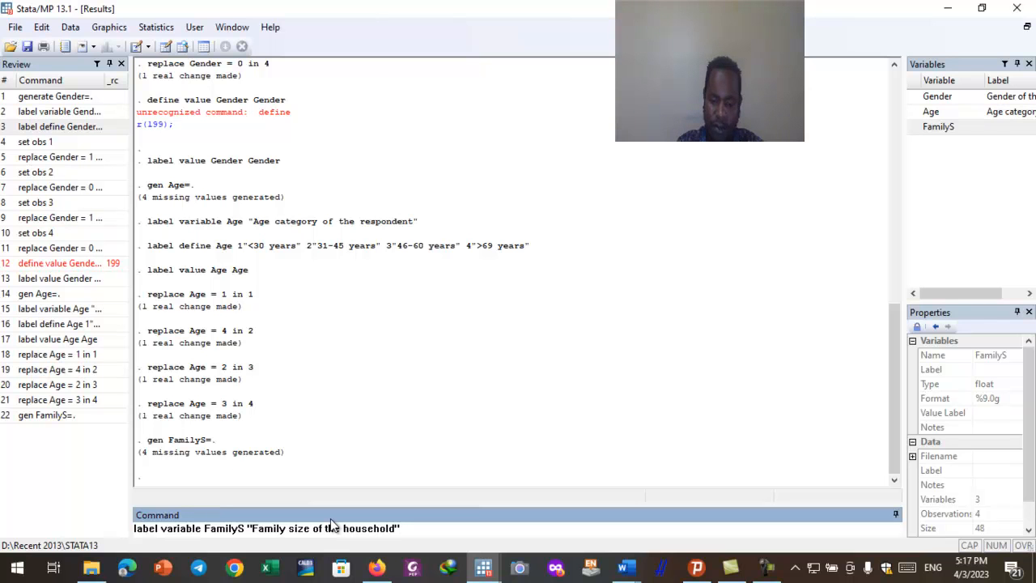
{"action": "key", "text": "Return"}
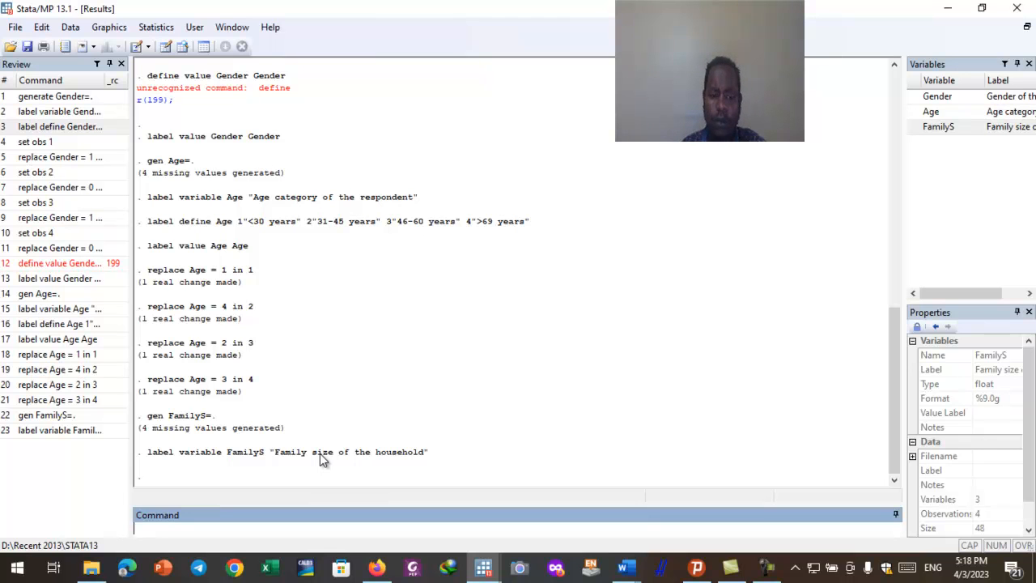
Open the Data Editor and enter family size 2 in the first FamilyS row.
{"action": "left_click", "coordinate": [166, 49]}
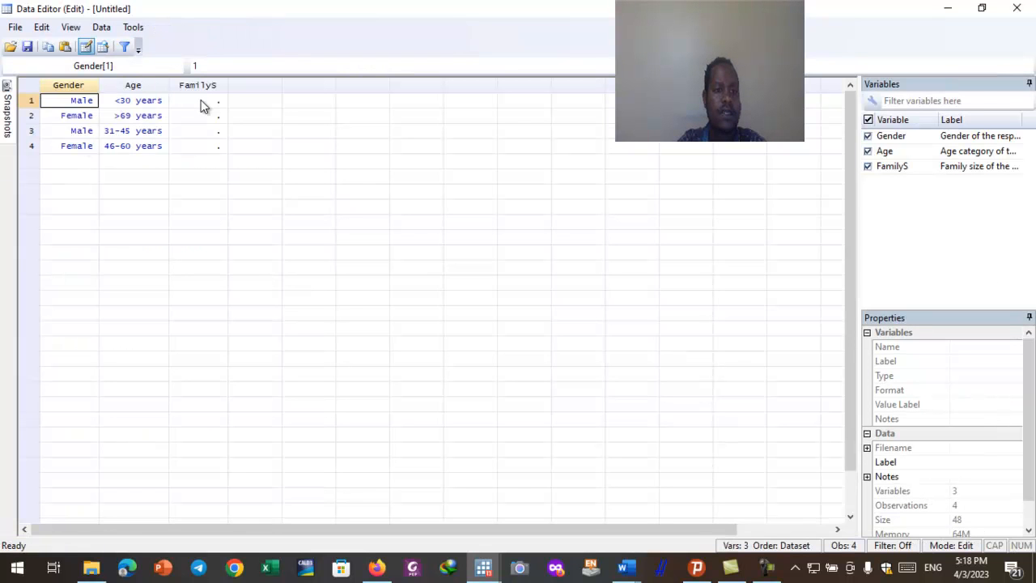
{"action": "left_click", "coordinate": [215, 109]}
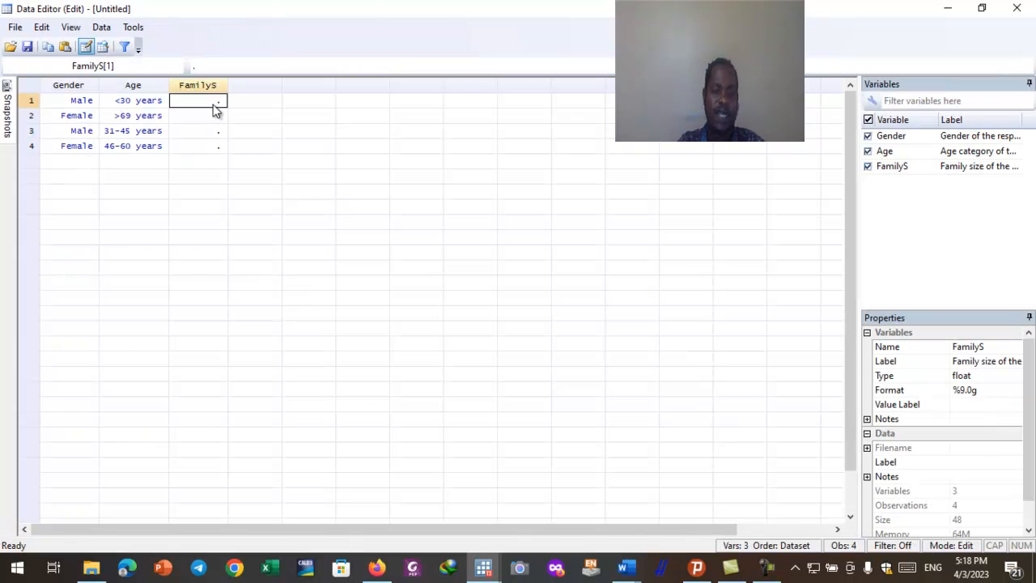
{"action": "type", "text": "1"}
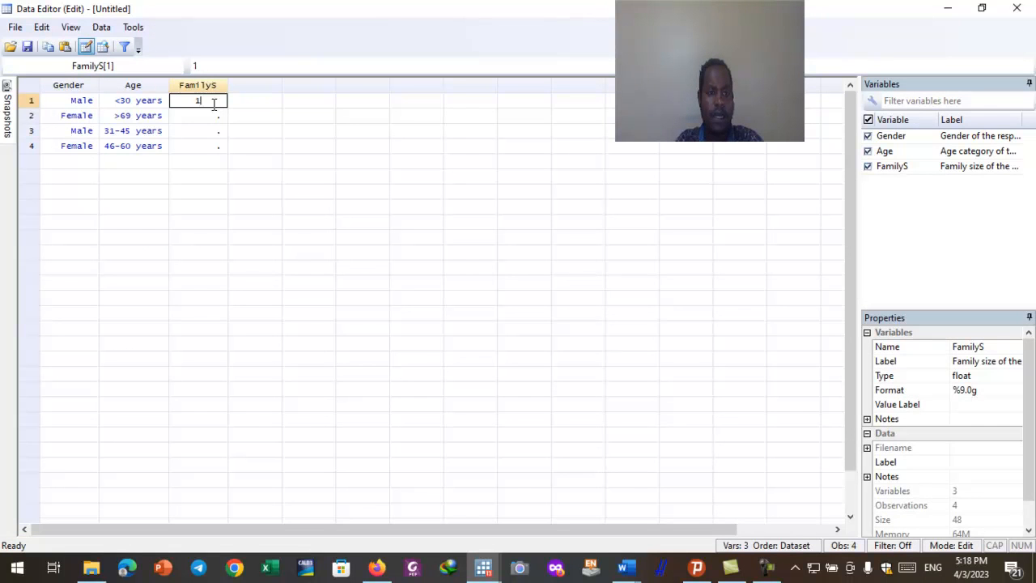
{"action": "key", "text": "Return"}
{"action": "left_click", "coordinate": [213, 104]}
{"action": "type", "text": "2"}
{"action": "key", "text": "Return"}
Enter family sizes 4, 6, 7, 9 and 8 down FamilyS, creating observations 5 and 6.
{"action": "type", "text": "4"}
{"action": "key", "text": "Return"}
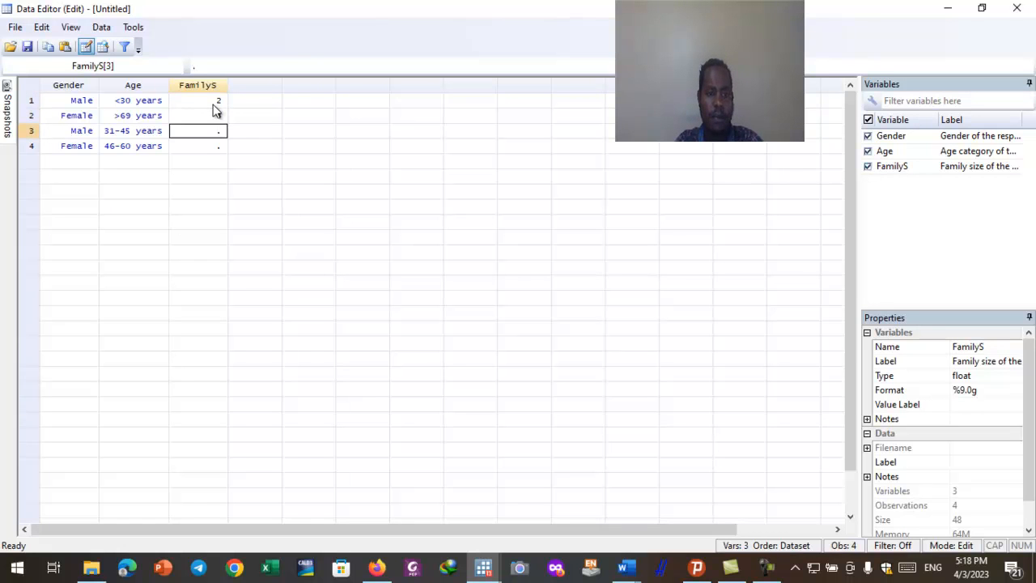
{"action": "type", "text": "6"}
{"action": "key", "text": "Return"}
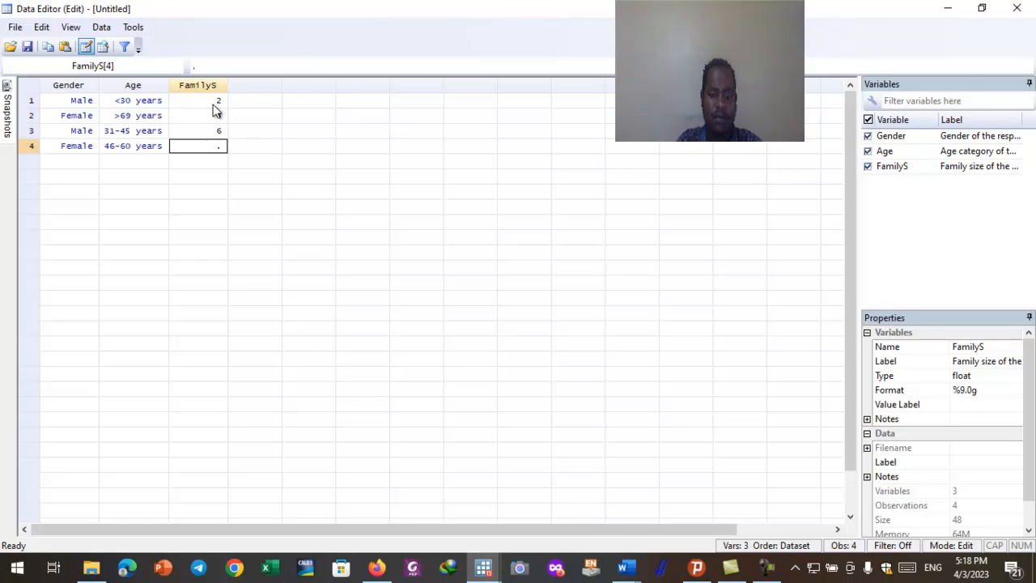
{"action": "type", "text": "7"}
{"action": "key", "text": "Up"}
{"action": "key", "text": "Down"}
{"action": "key", "text": "Down"}
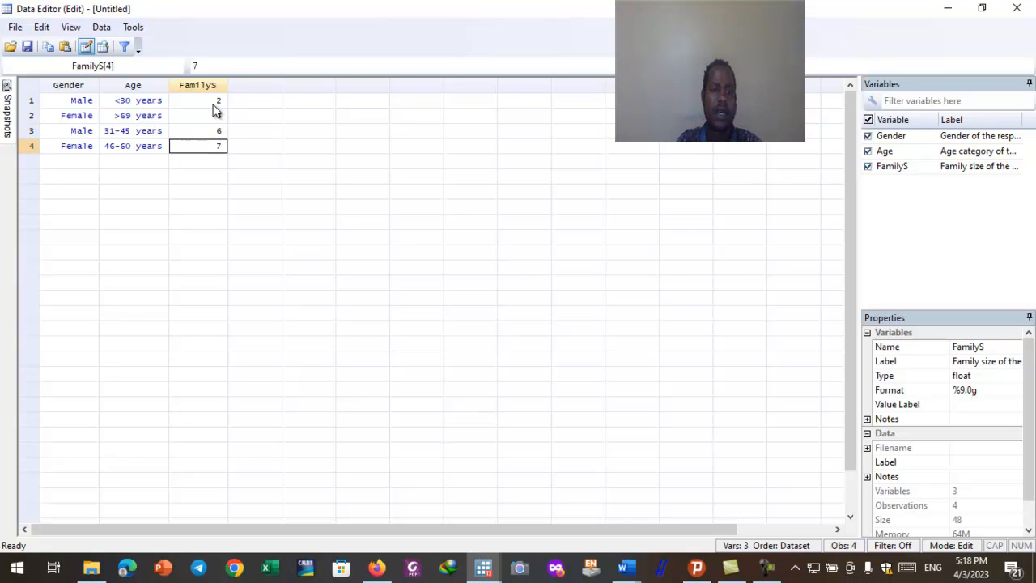
{"action": "type", "text": "9"}
{"action": "key", "text": "Return"}
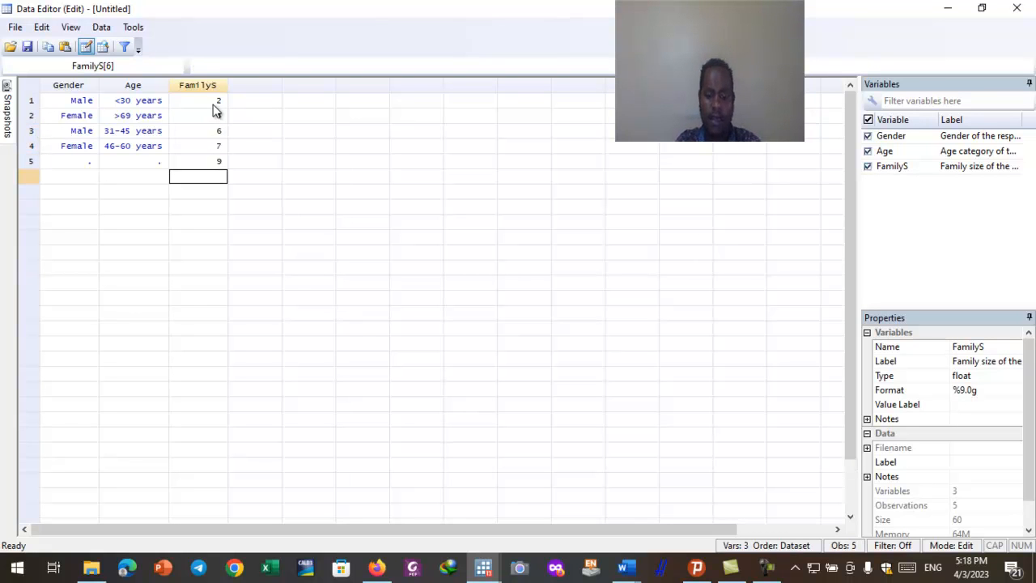
{"action": "type", "text": "8"}
{"action": "key", "text": "Return"}
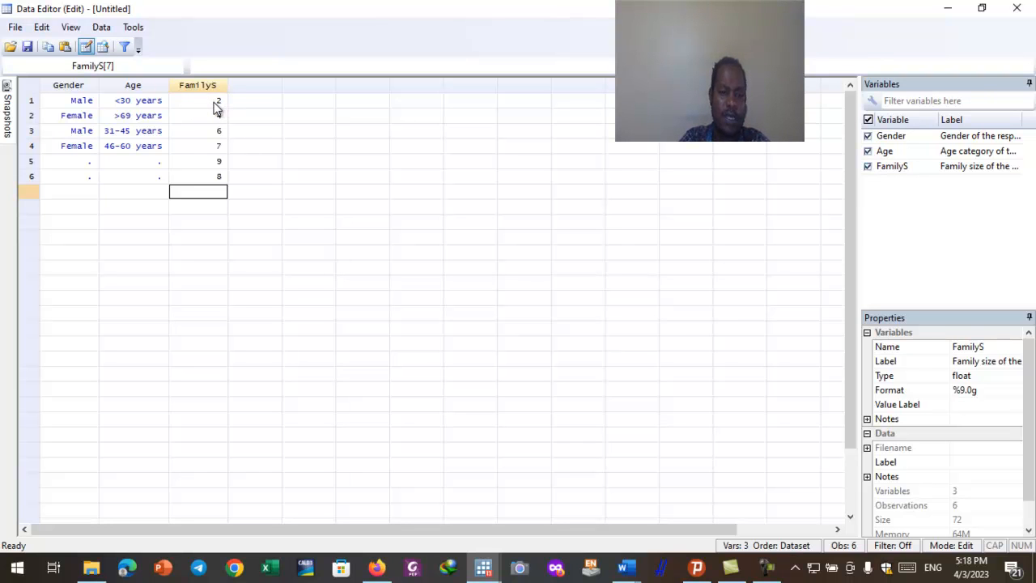
Check the six FamilyS values entered in the Data Editor.
{"action": "left_click", "coordinate": [214, 104]}
{"action": "left_click", "coordinate": [214, 116]}
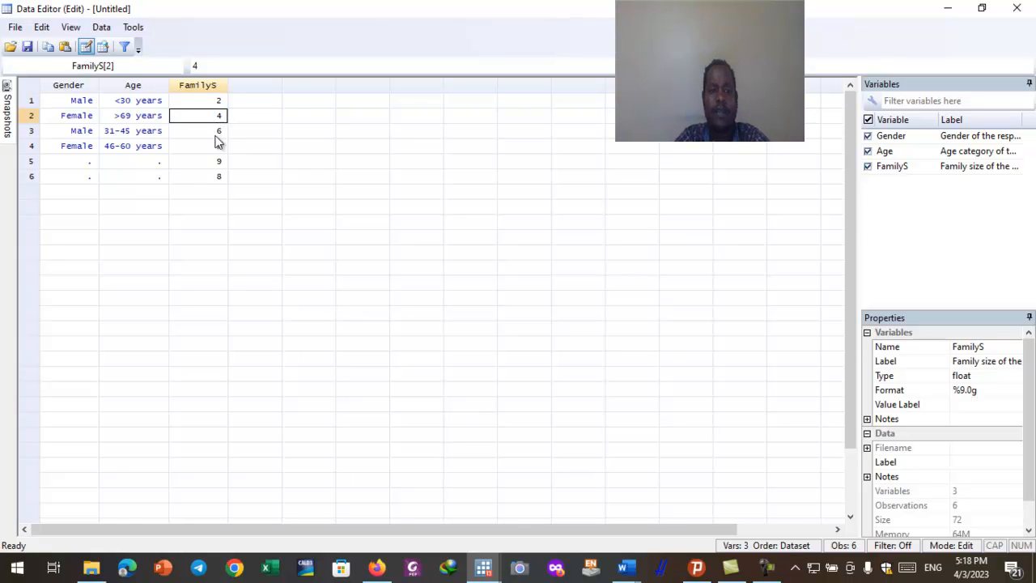
{"action": "key", "text": "Down"}
{"action": "key", "text": "Down"}
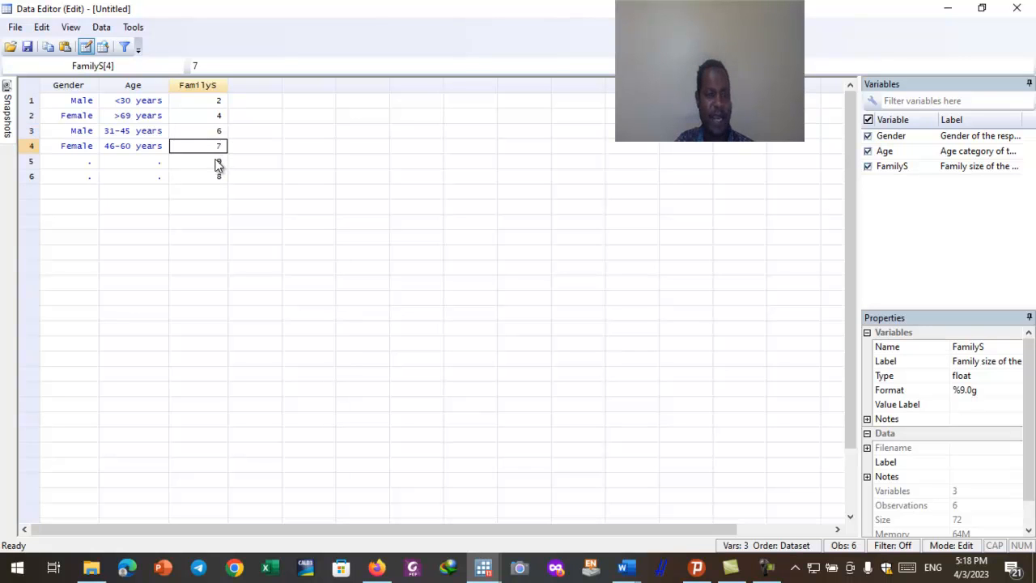
{"action": "left_click", "coordinate": [216, 165]}
{"action": "left_click", "coordinate": [216, 179]}
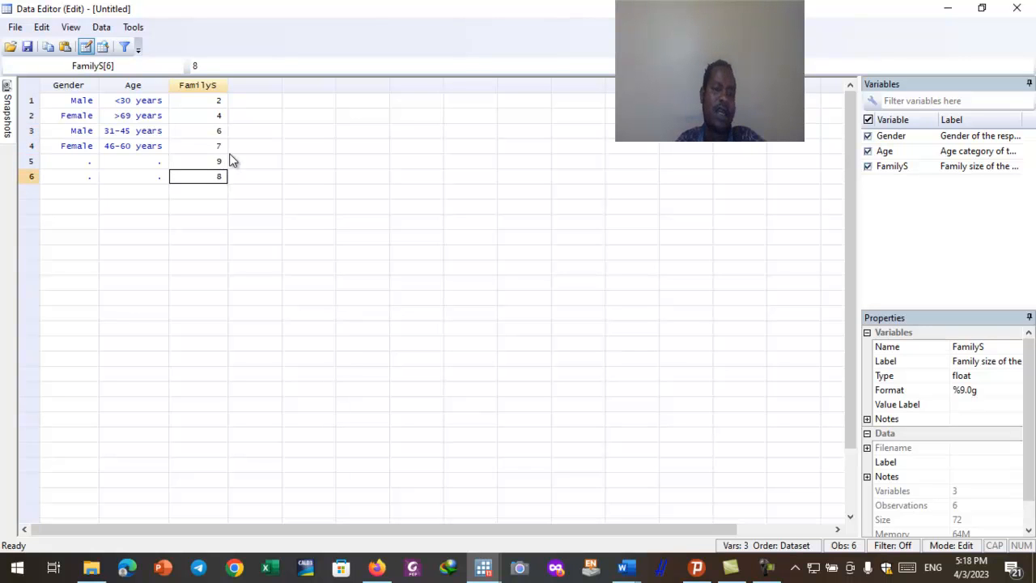
{"action": "left_click", "coordinate": [201, 99]}
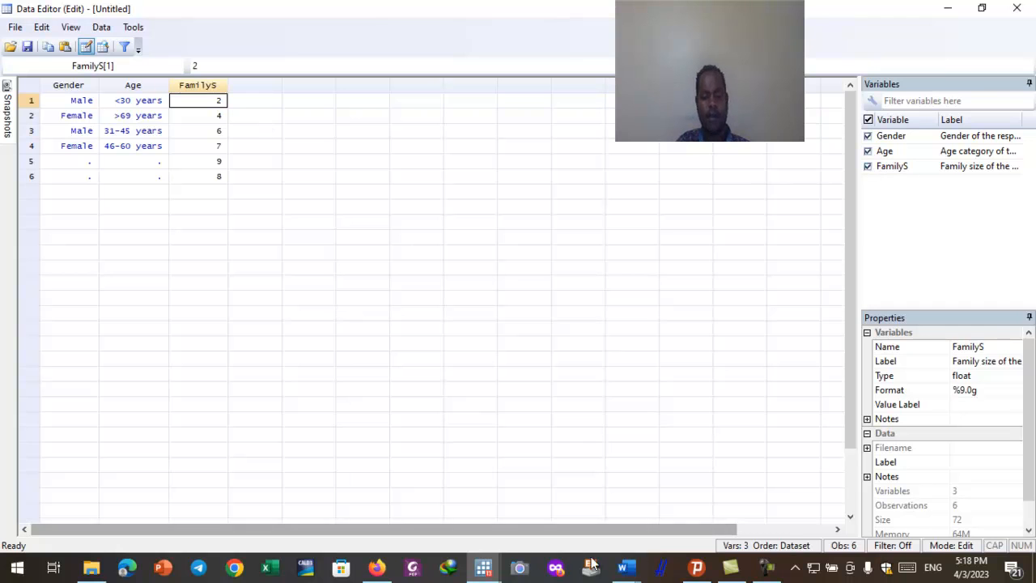
{"action": "left_click", "coordinate": [481, 568]}
Run gen Income=. and view the new empty Income column in the Data Editor.
{"action": "left_click", "coordinate": [415, 511]}
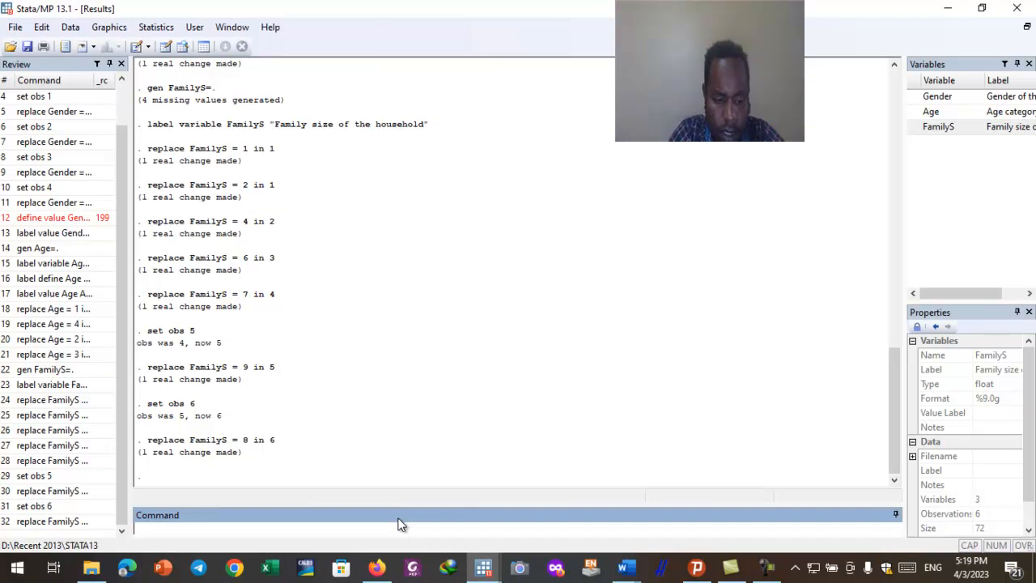
{"action": "type", "text": "gen"}
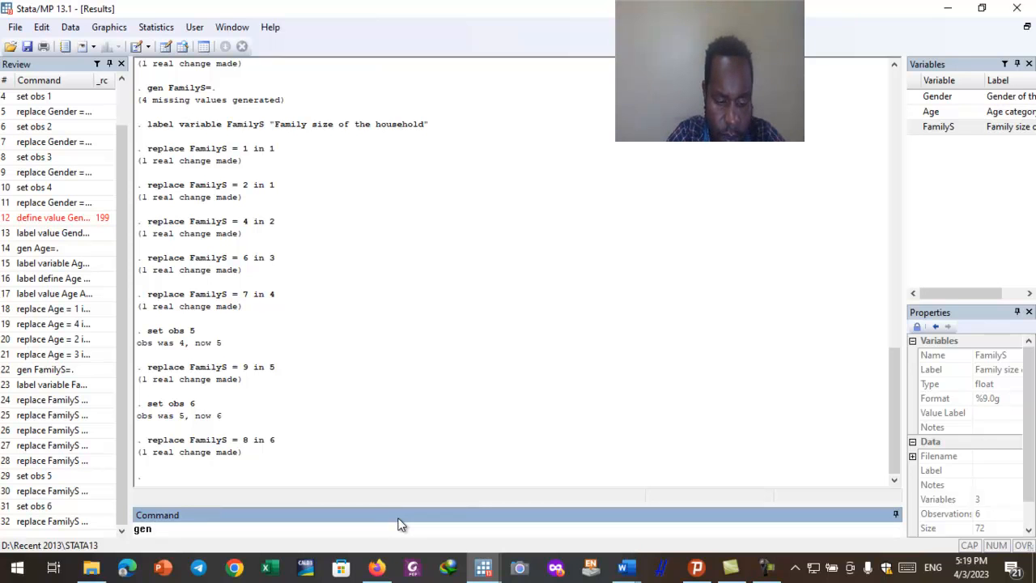
{"action": "type", "text": " Income=."}
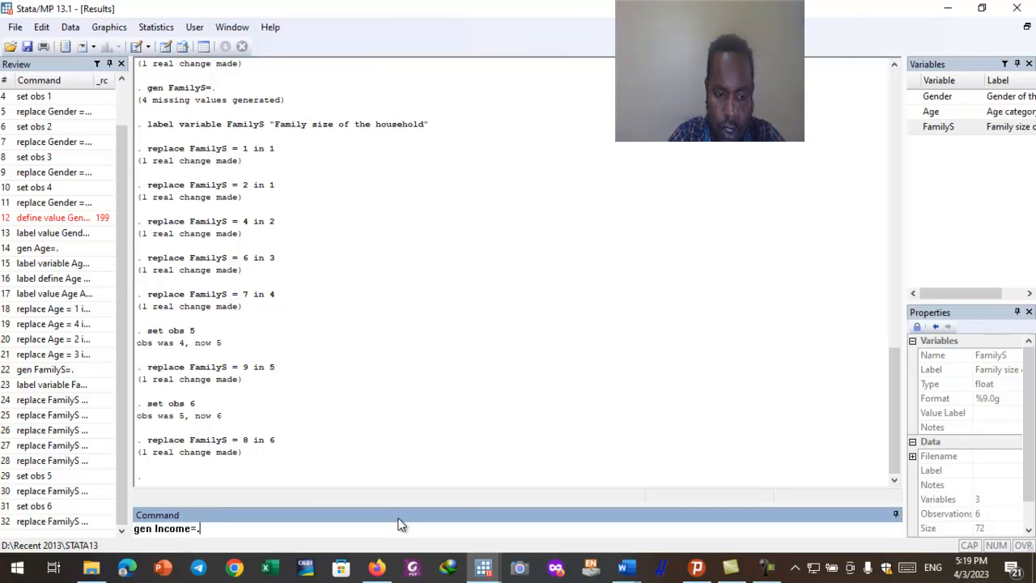
{"action": "key", "text": "Return"}
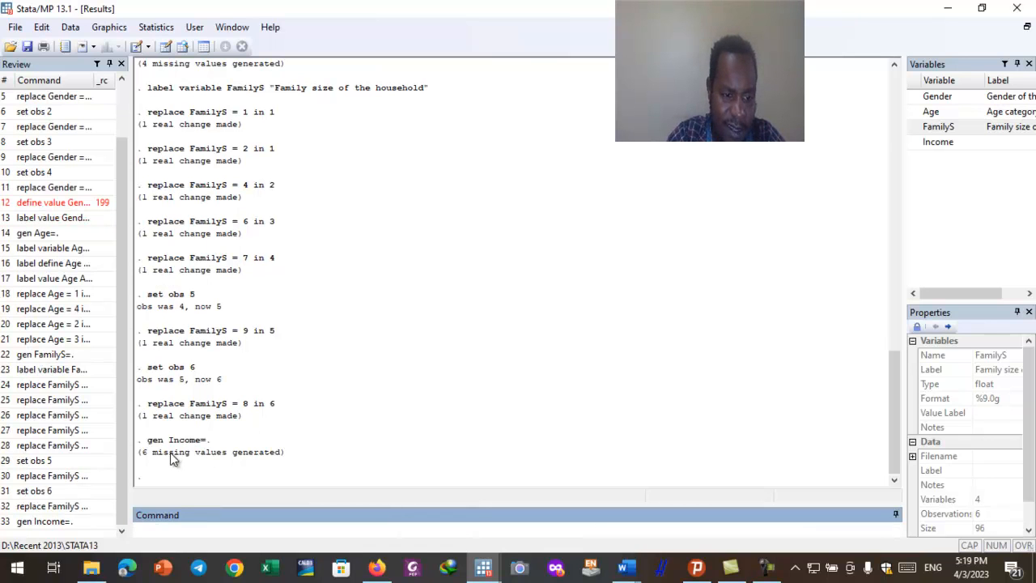
{"action": "left_click", "coordinate": [496, 573]}
{"action": "left_click", "coordinate": [542, 518]}
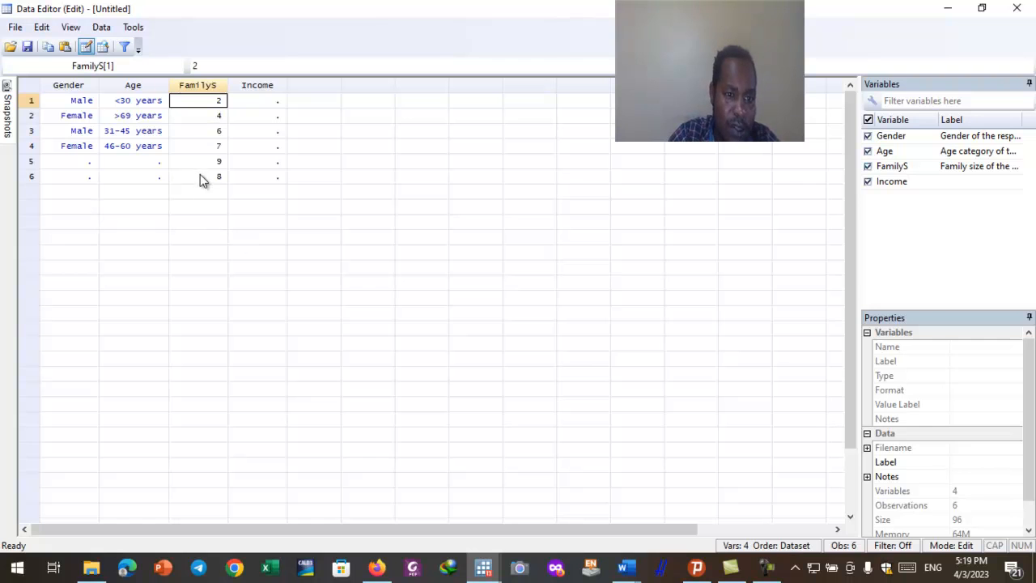
Enter family size 3 in FamilyS row 7, confirm the change, then return to Results.
{"action": "left_click", "coordinate": [208, 194]}
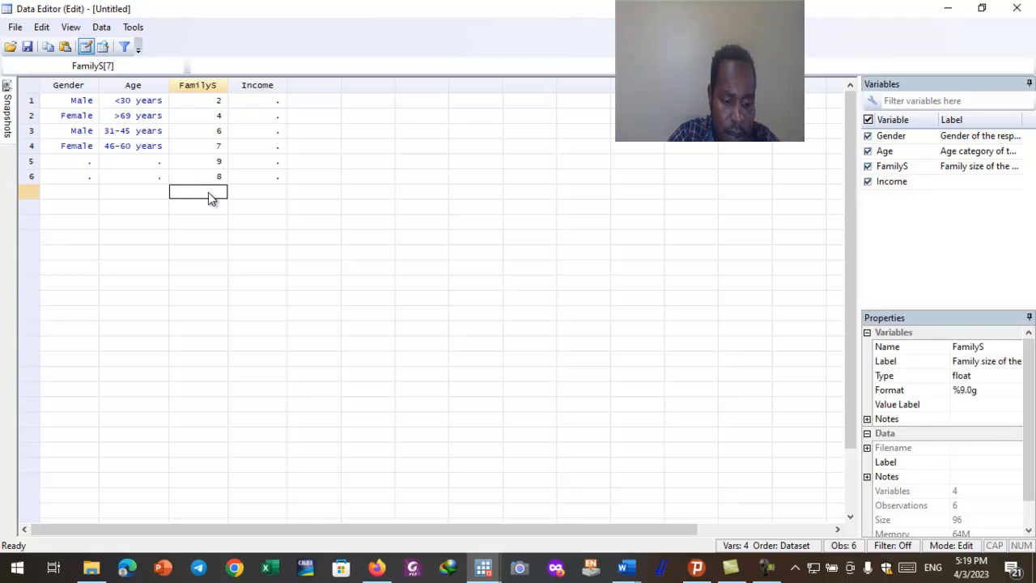
{"action": "type", "text": "3"}
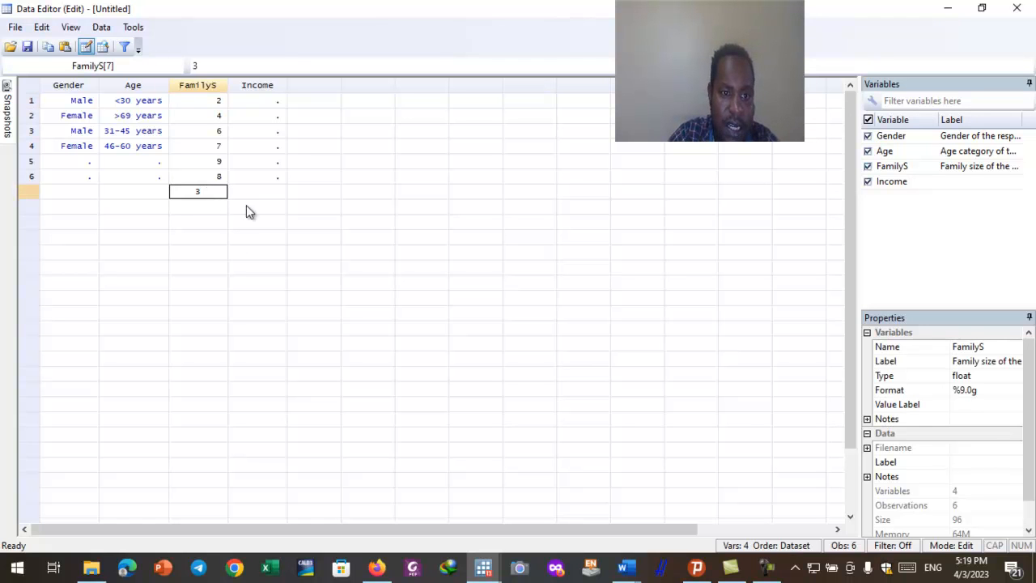
{"action": "left_click", "coordinate": [269, 197]}
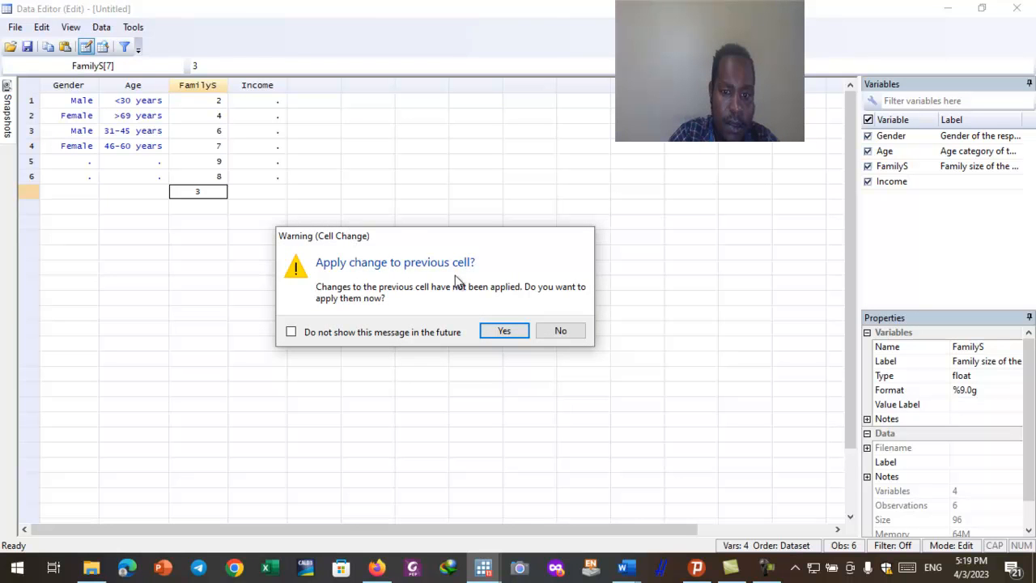
{"action": "left_click", "coordinate": [502, 329]}
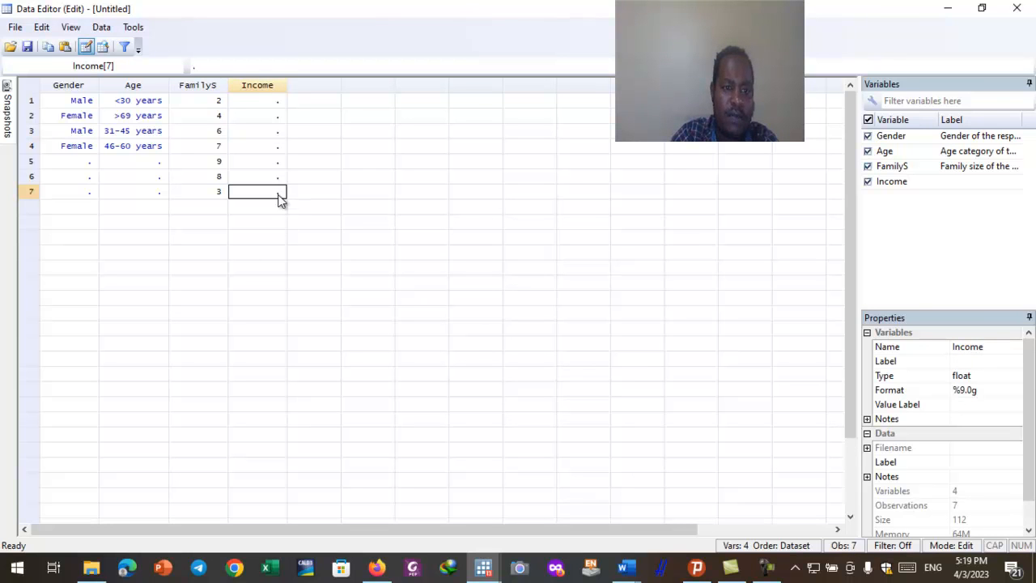
{"action": "left_click", "coordinate": [215, 208]}
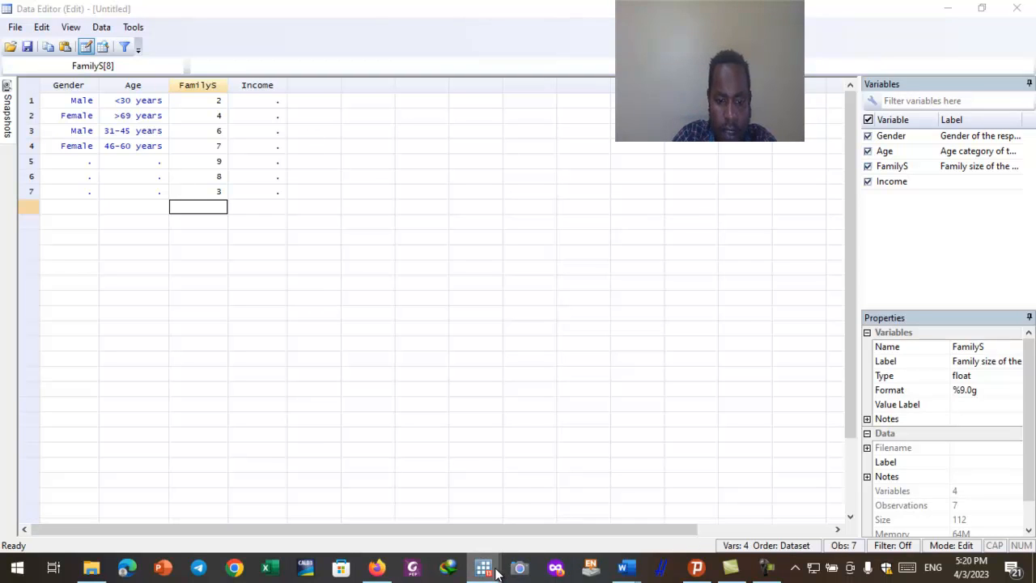
{"action": "mouse_move", "coordinate": [486, 571]}
{"action": "left_click", "coordinate": [423, 527]}
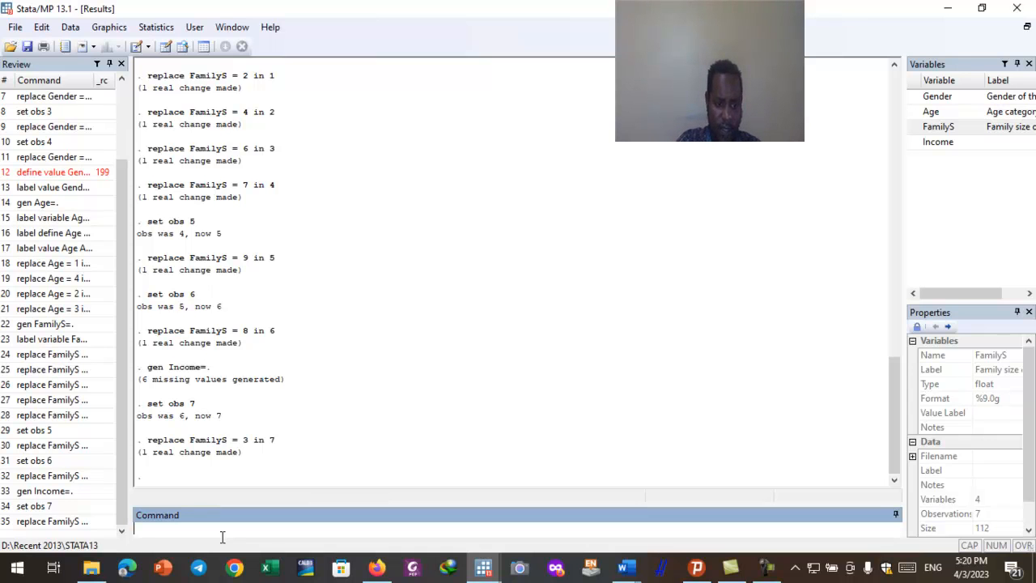
Label Income as "Estimated annual income of the household" and verify it in the Variables list.
{"action": "left_click", "coordinate": [235, 361]}
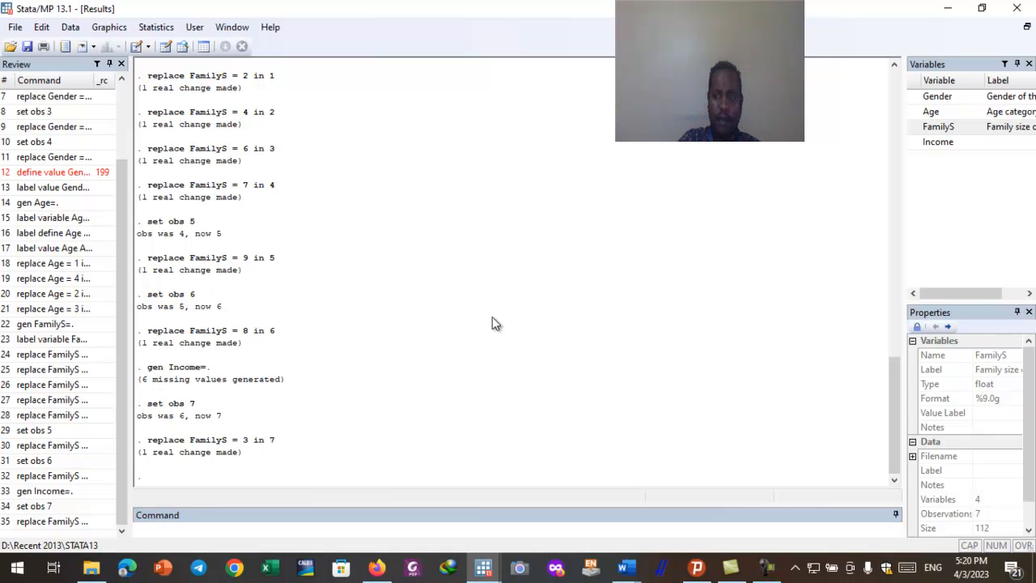
{"action": "left_click", "coordinate": [953, 142]}
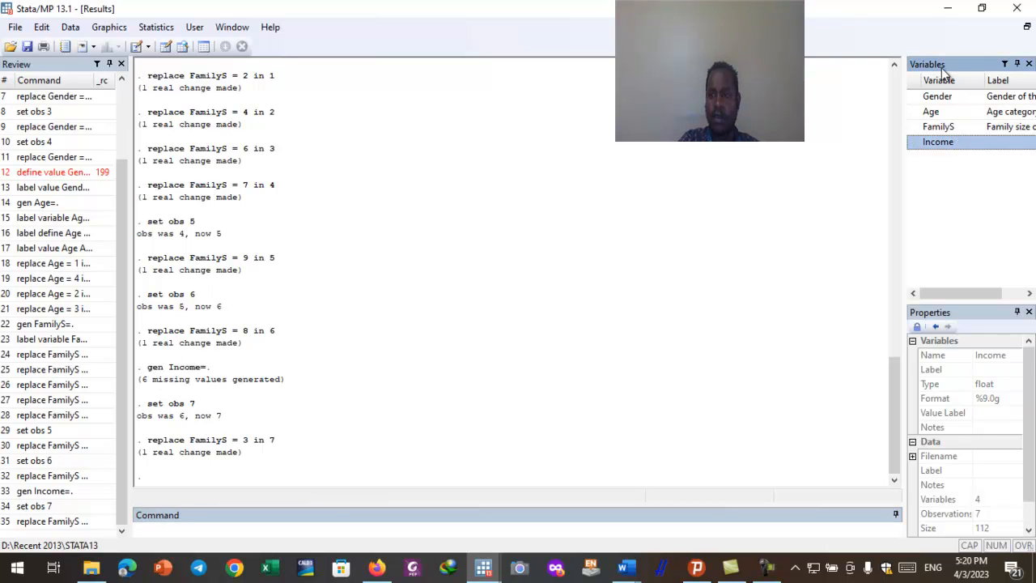
{"action": "left_click", "coordinate": [170, 527]}
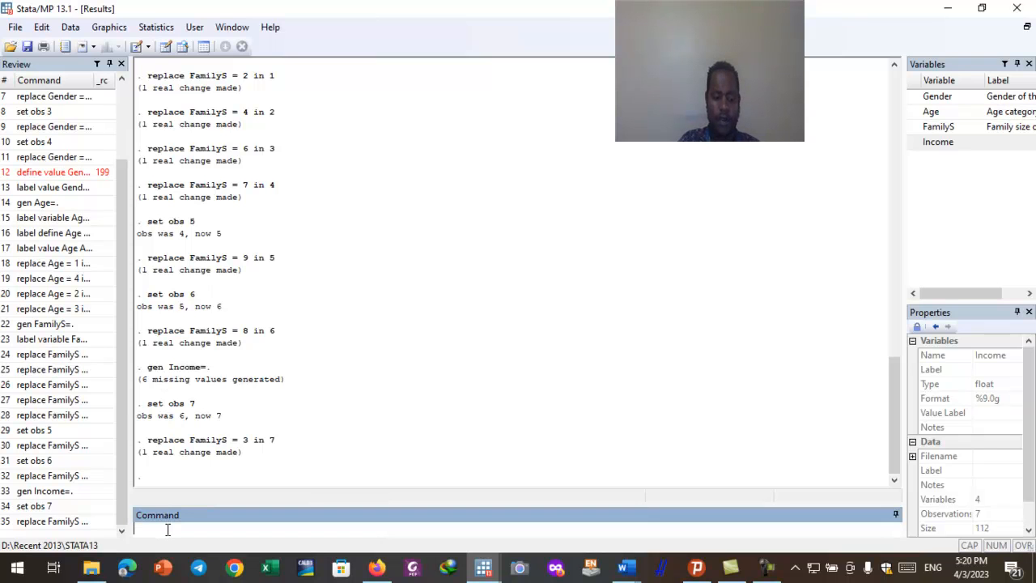
{"action": "type", "text": "labe"}
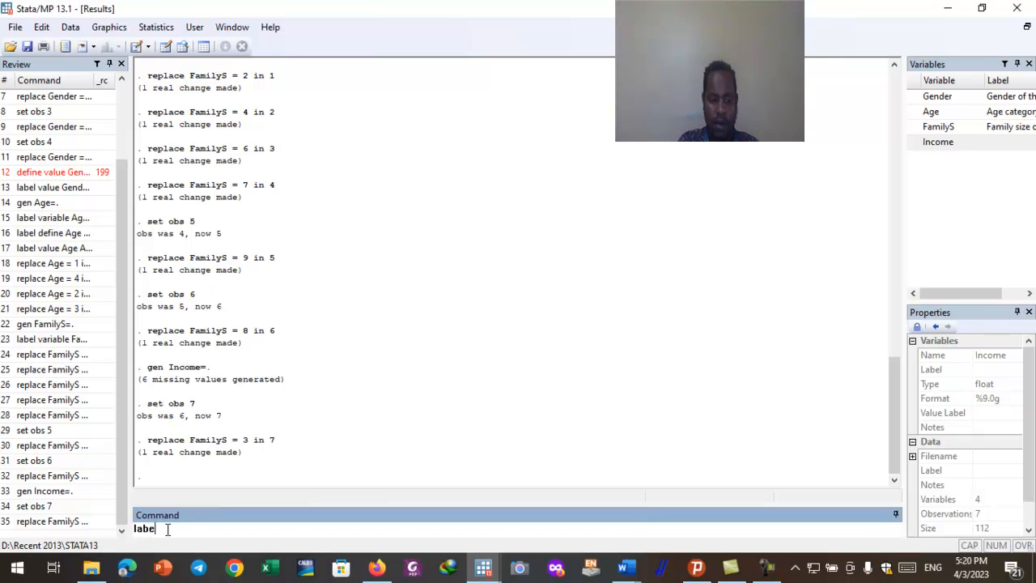
{"action": "type", "text": "l variable"}
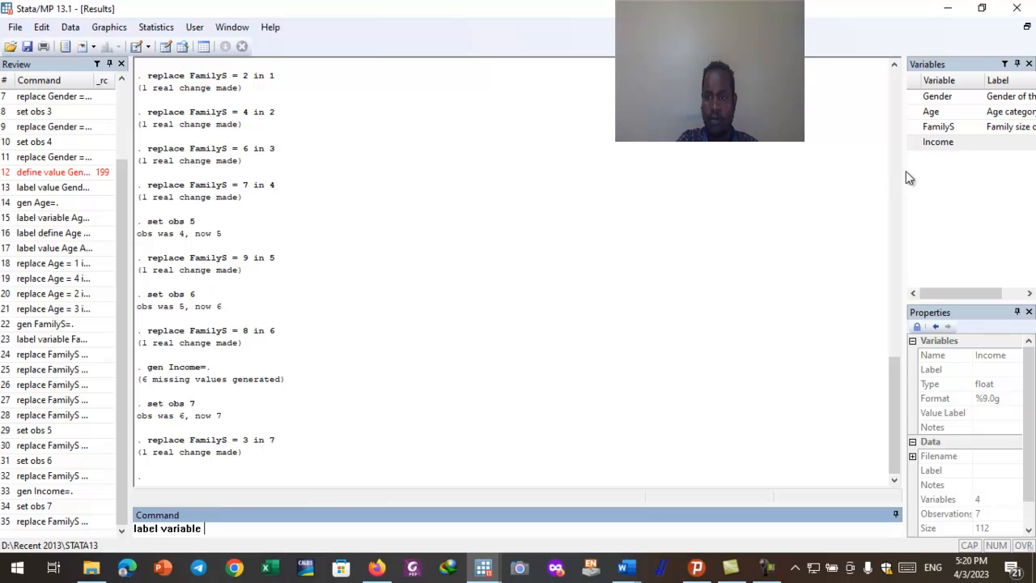
{"action": "double_click", "coordinate": [937, 144]}
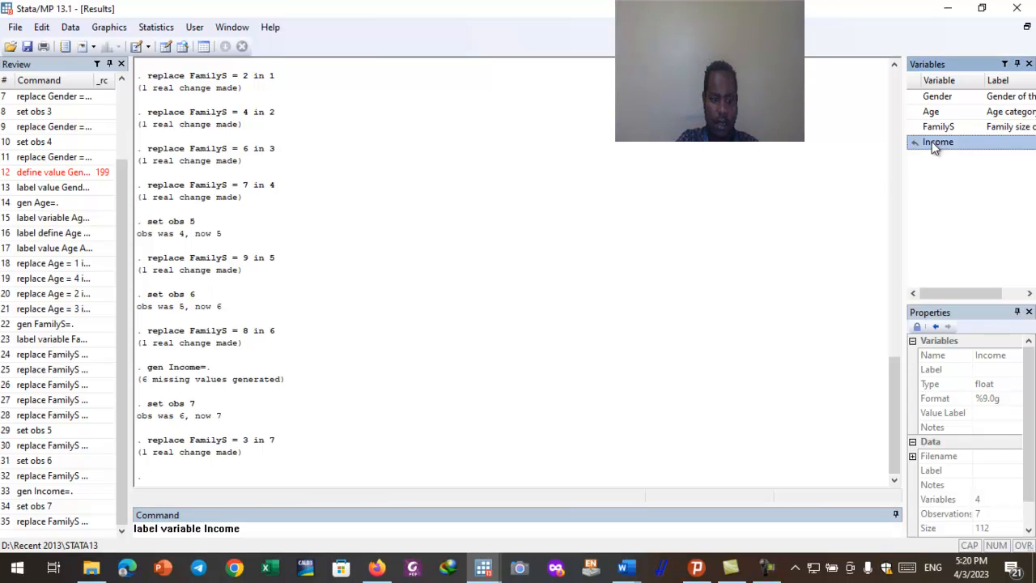
{"action": "left_click", "coordinate": [249, 527]}
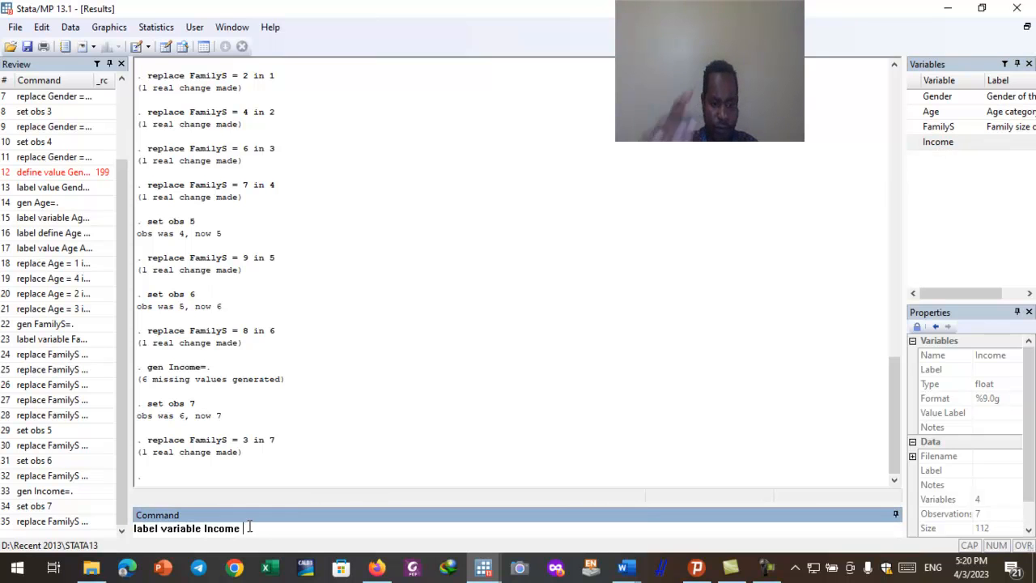
{"action": "type", "text": "\""}
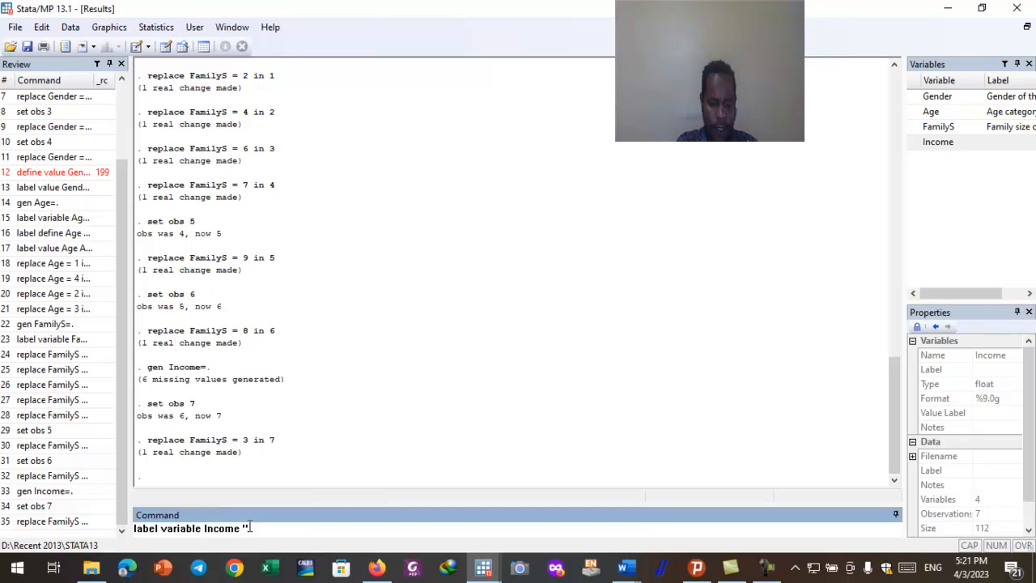
{"action": "type", "text": "Incom"}
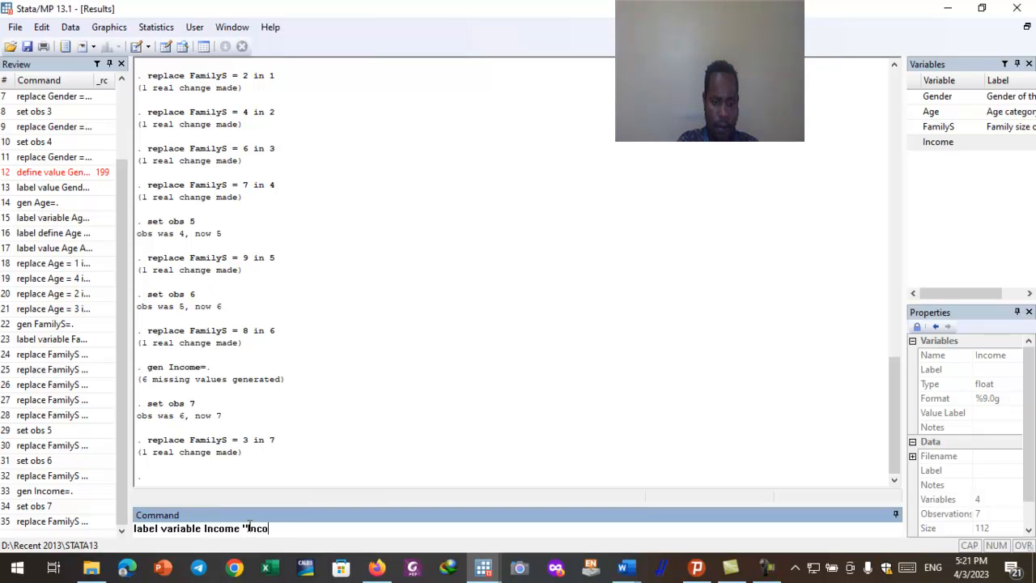
{"action": "key", "text": "BackSpace"}
{"action": "key", "text": "BackSpace"}
{"action": "key", "text": "BackSpace"}
{"action": "key", "text": "BackSpace"}
{"action": "key", "text": "BackSpace"}
{"action": "type", "text": "Fs"}
{"action": "type", "text": "tima"}
{"action": "type", "text": "ted "}
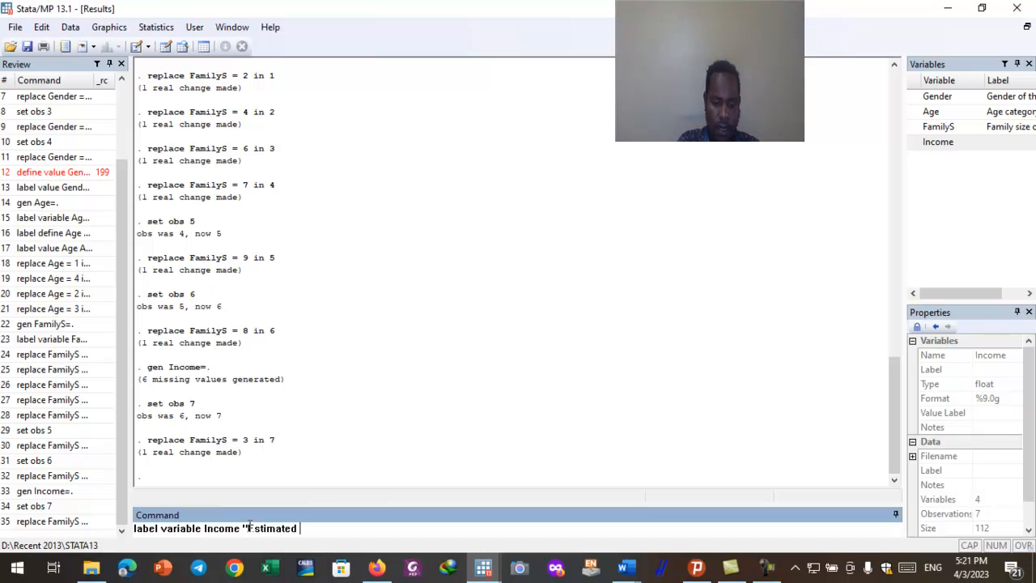
{"action": "type", "text": "annual income of "}
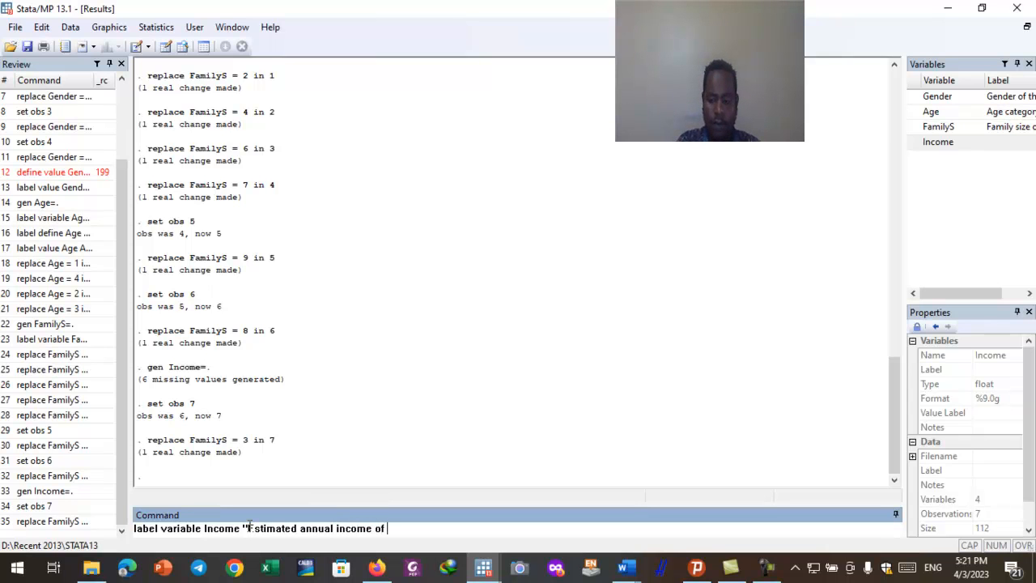
{"action": "type", "text": "the "}
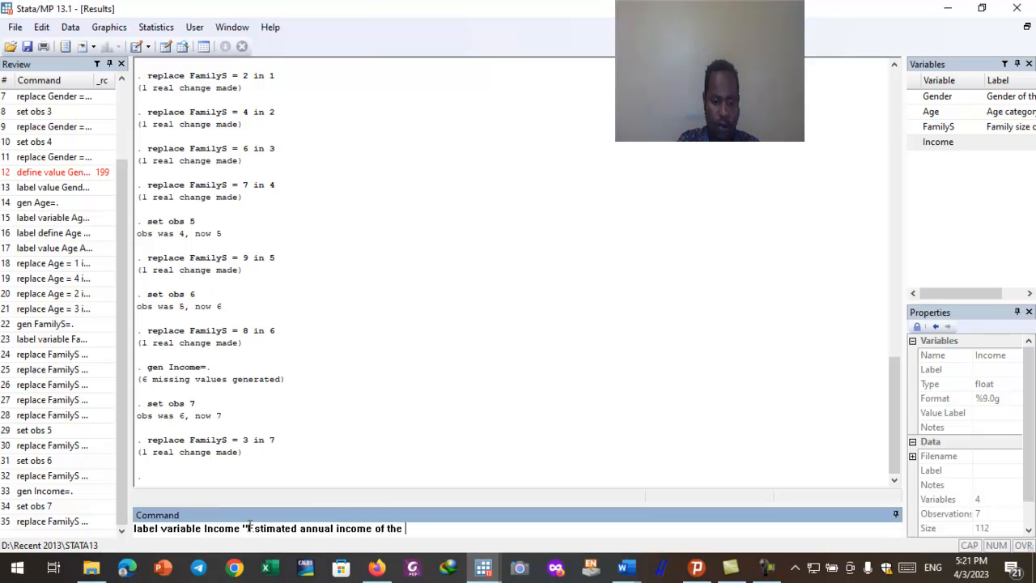
{"action": "type", "text": "househol"}
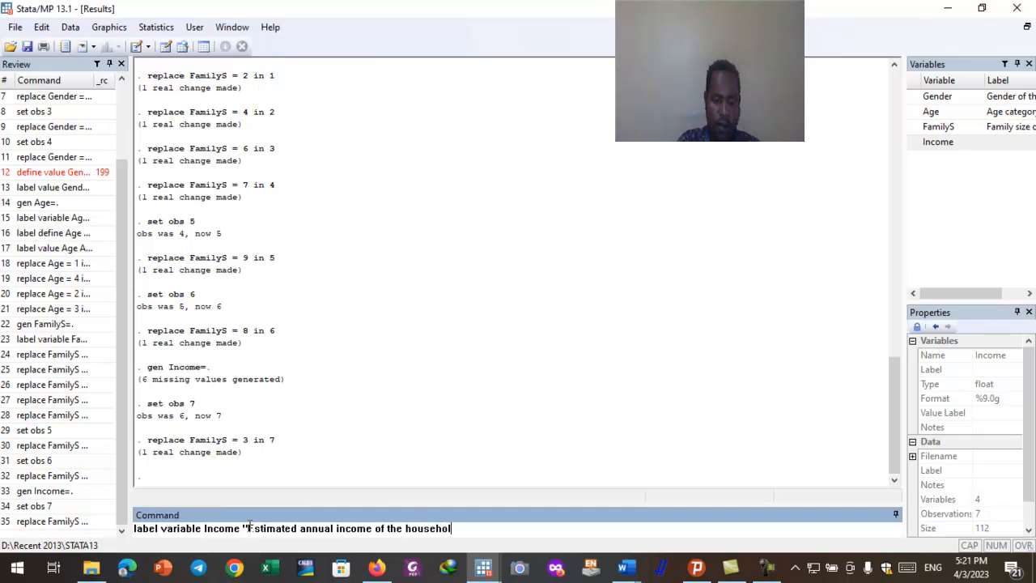
{"action": "type", "text": "d\""}
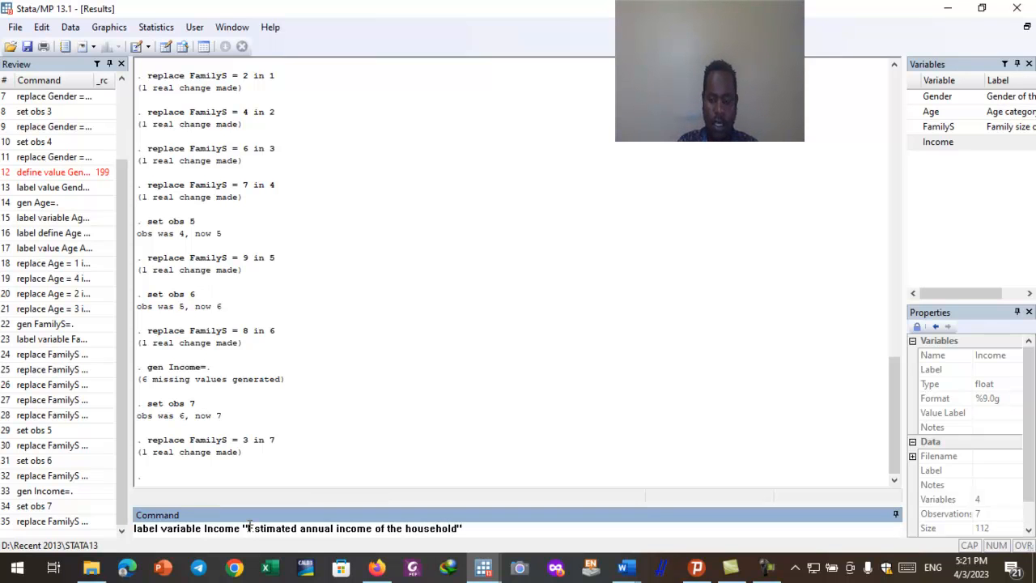
{"action": "key", "text": "Return"}
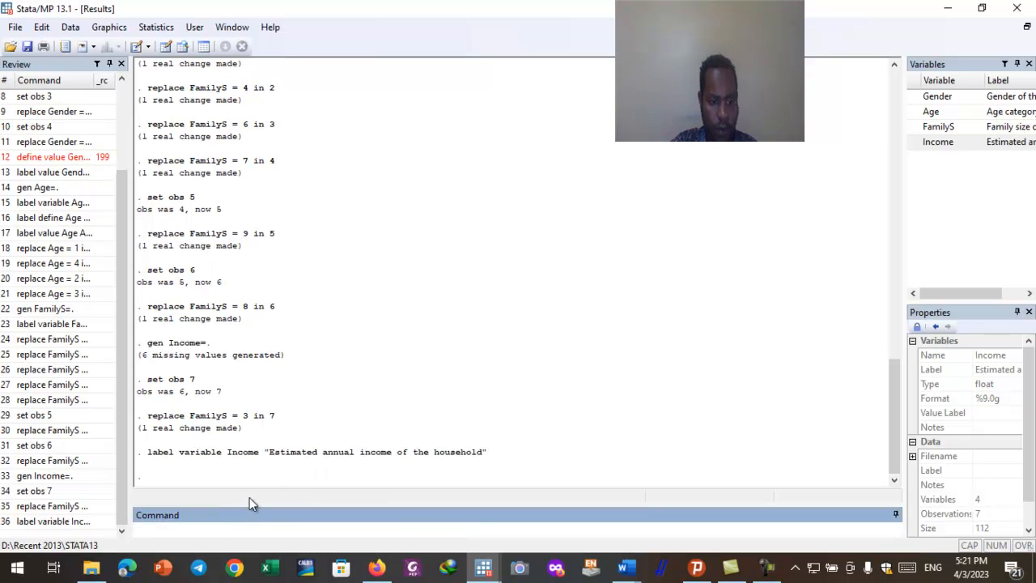
{"action": "left_click", "coordinate": [957, 143]}
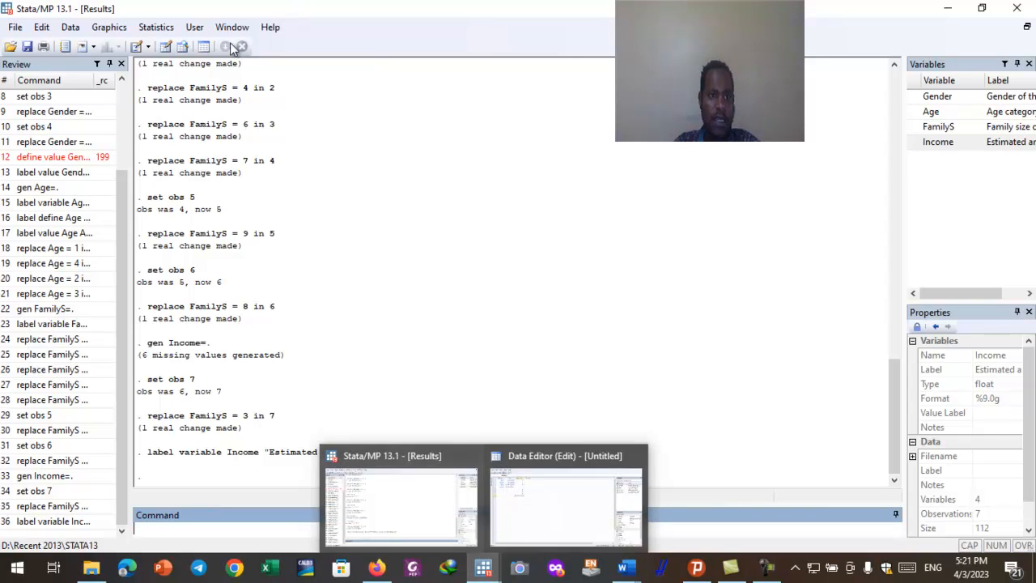
Bring the Data Editor to the front showing seven rows and four labelled variables.
{"action": "left_click", "coordinate": [165, 47]}
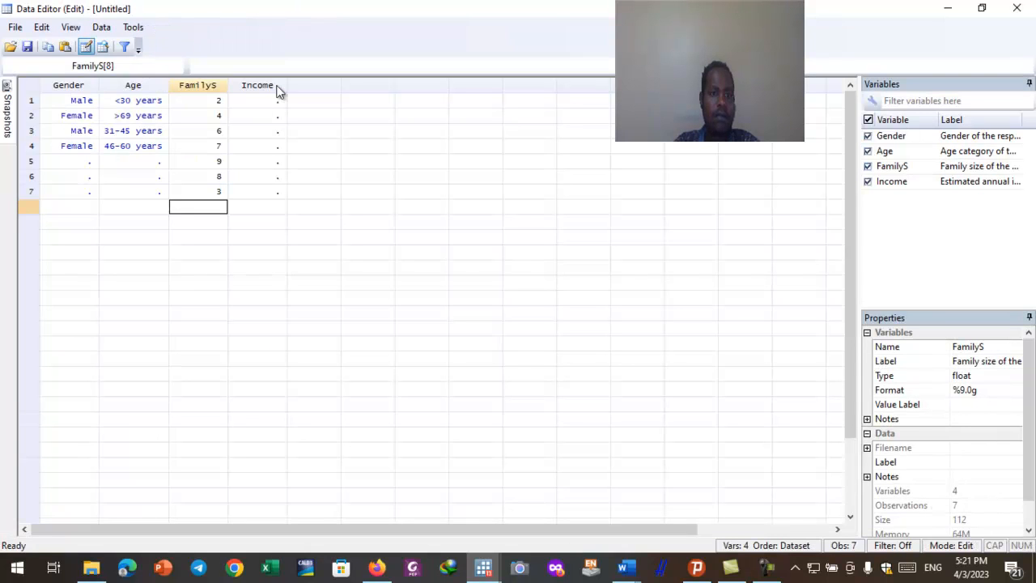